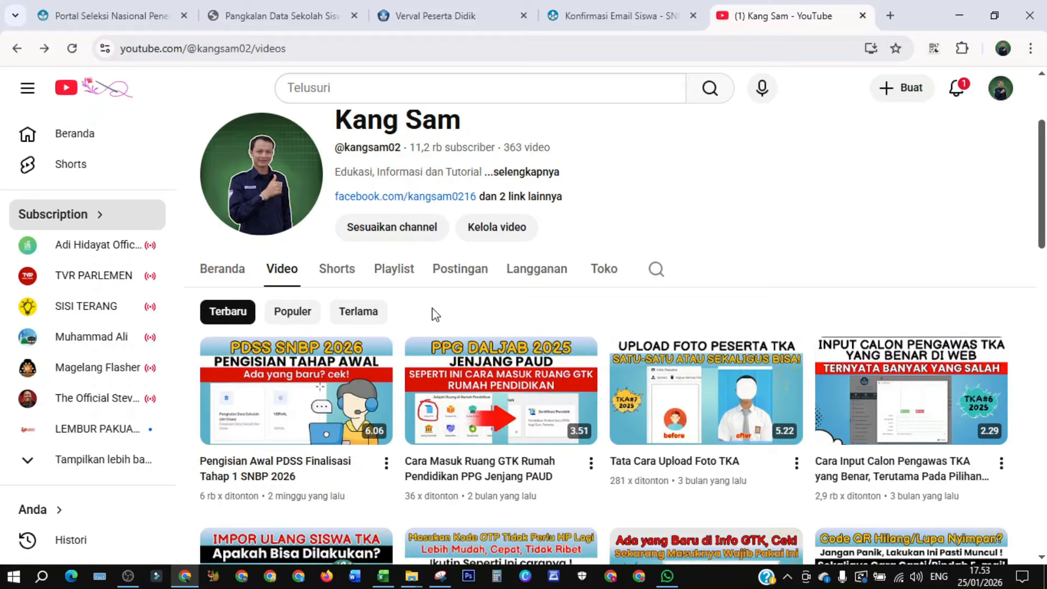
# - Review the data finalization page of the school's PDSS portal
pyautogui.moveTo(268, 437)
pyautogui.click(123, 18)
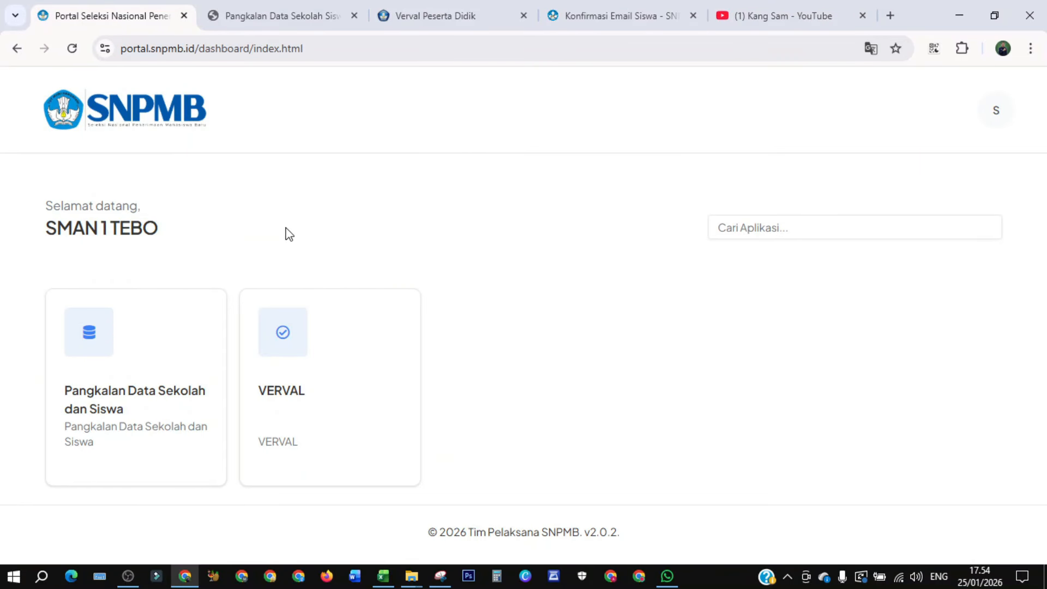
pyautogui.click(273, 19)
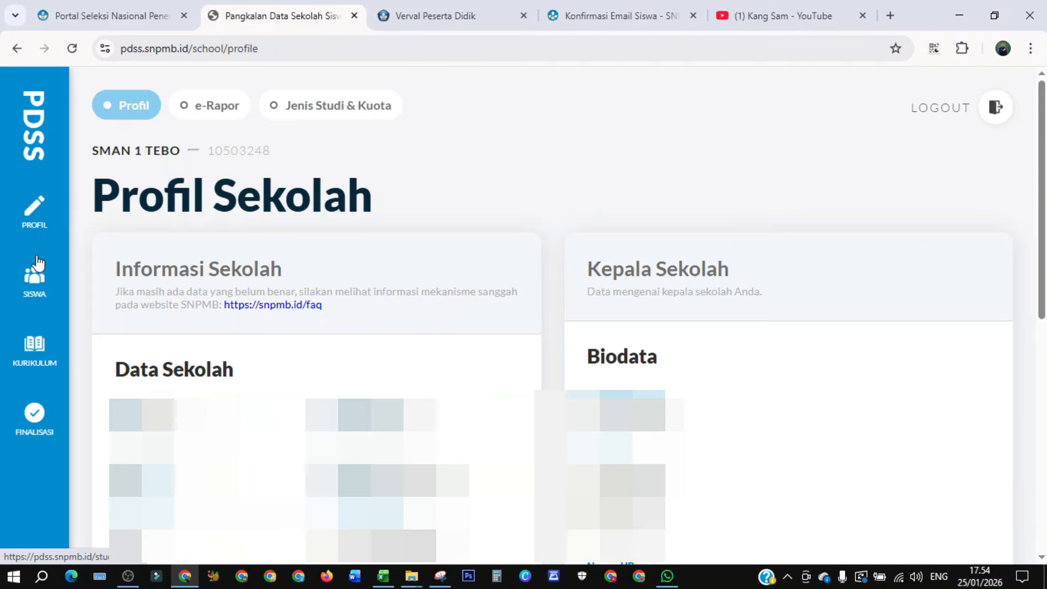
pyautogui.click(34, 418)
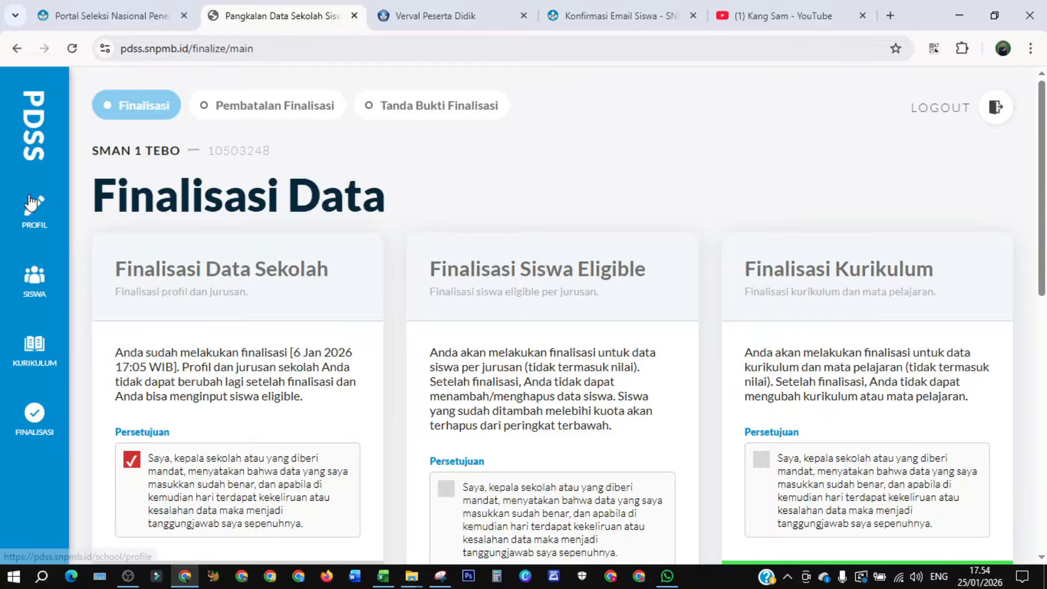
# - Download the student-to-major import template from the Import Data page and open major-template in Excel
pyautogui.click(33, 284)
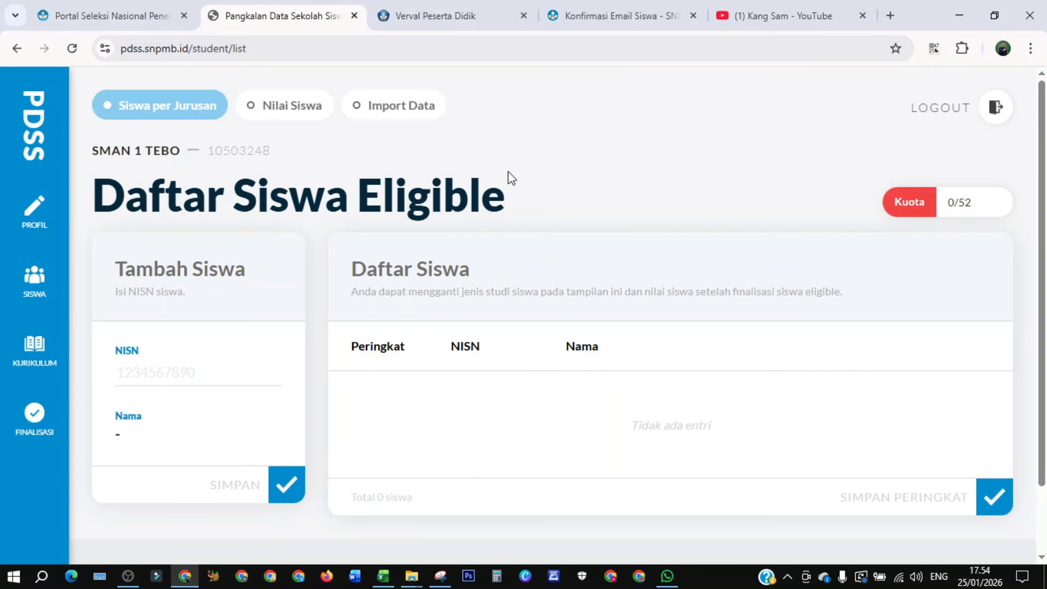
pyautogui.click(399, 112)
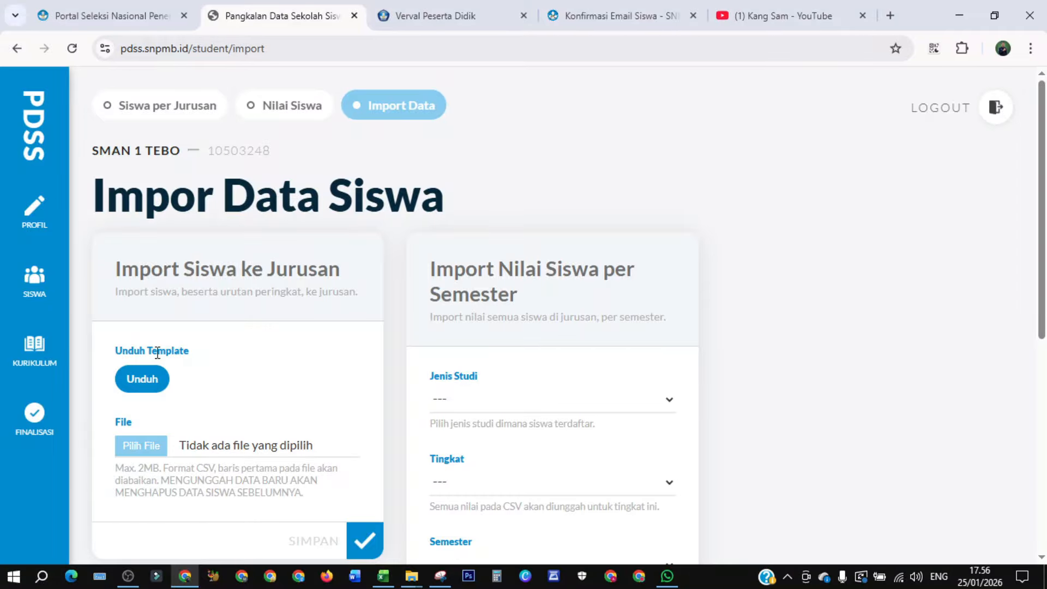
pyautogui.click(144, 382)
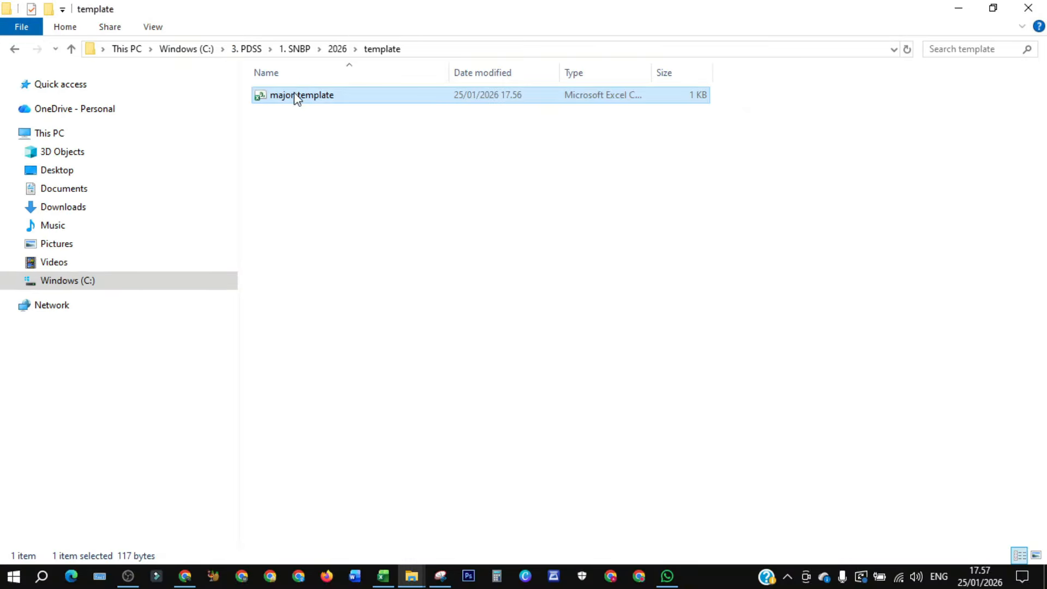
pyautogui.doubleClick(297, 97)
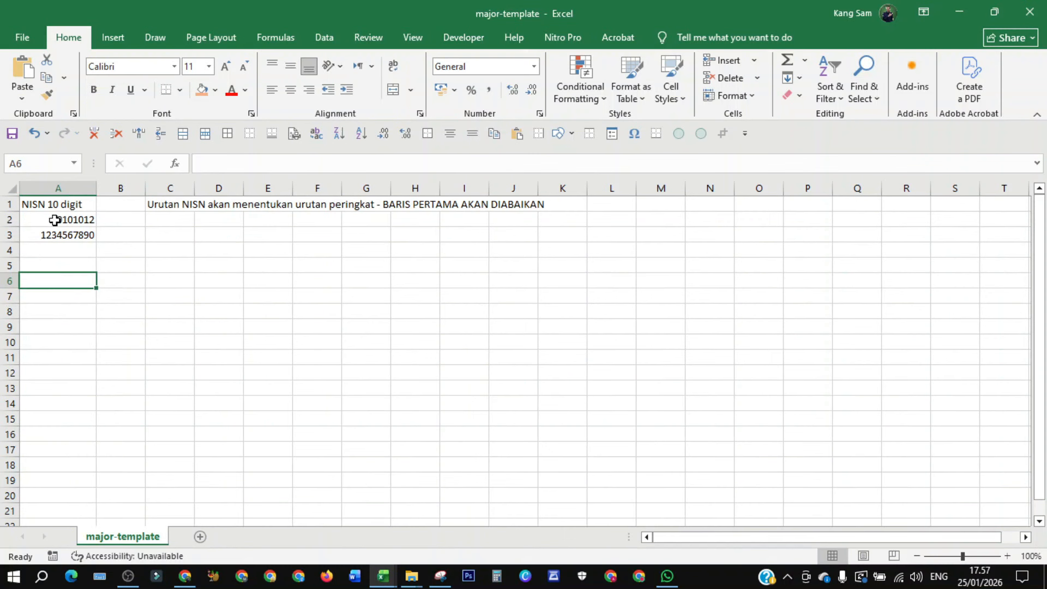
# - Copy the complete NISN column of eligible students from the fix eligible sheet of the rekap edit workbook
pyautogui.click(121, 218)
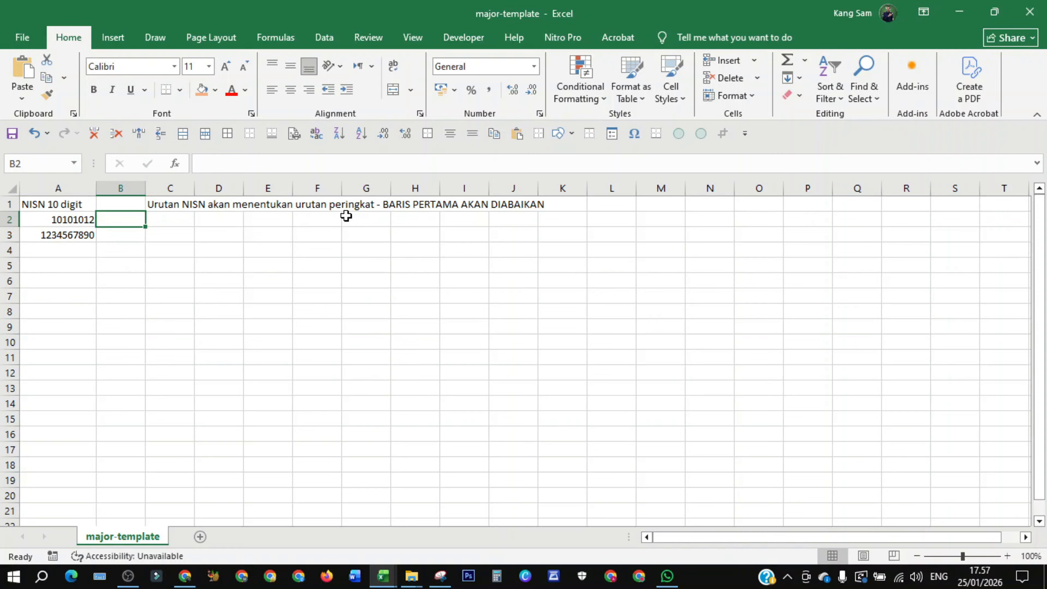
pyautogui.click(66, 221)
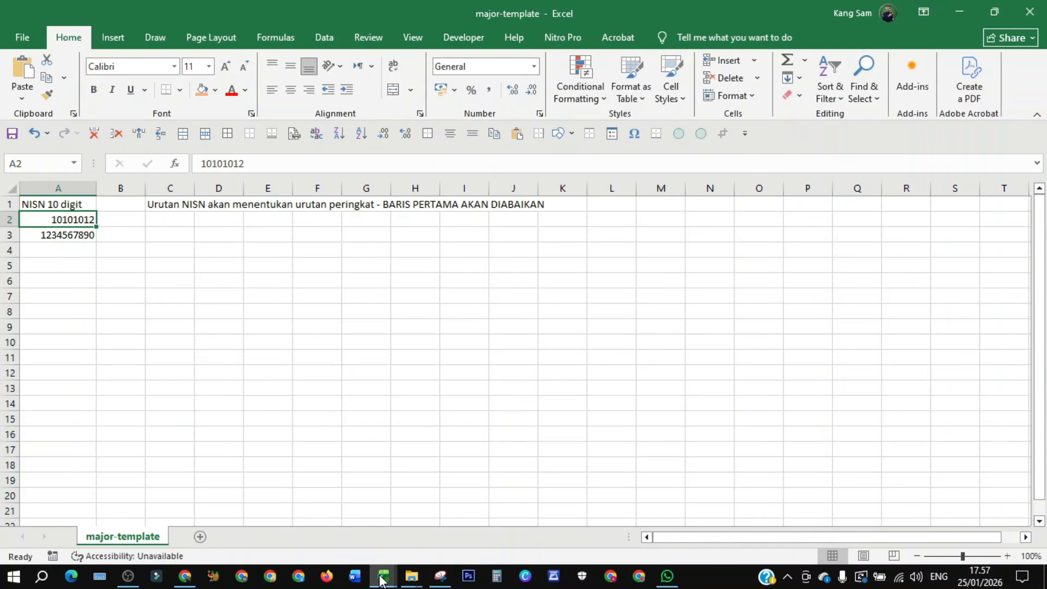
pyautogui.moveTo(381, 578)
pyautogui.click(327, 545)
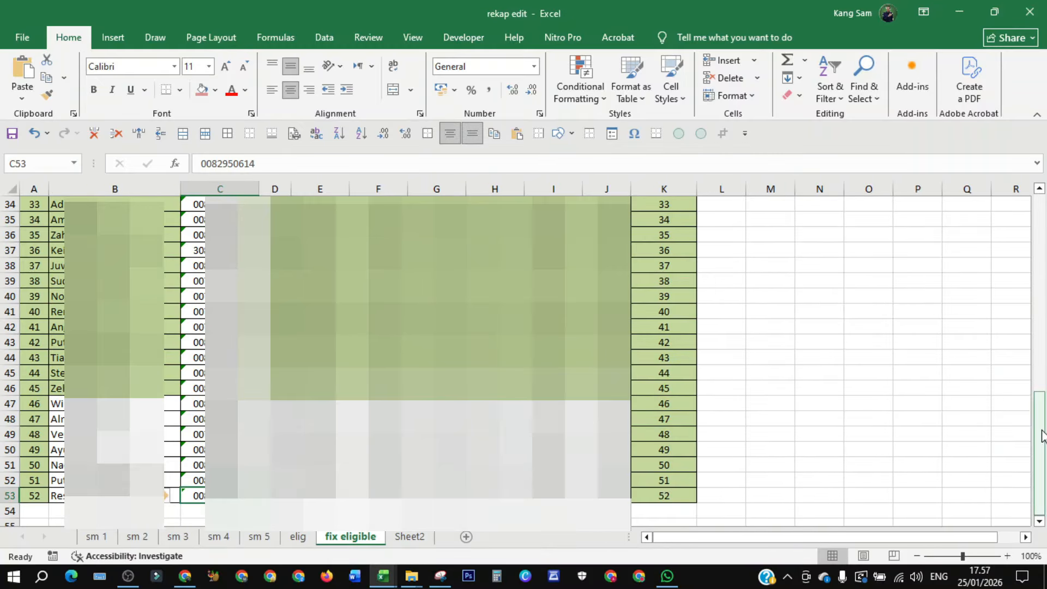
pyautogui.moveTo(1040, 436); pyautogui.dragTo(1042, 199)
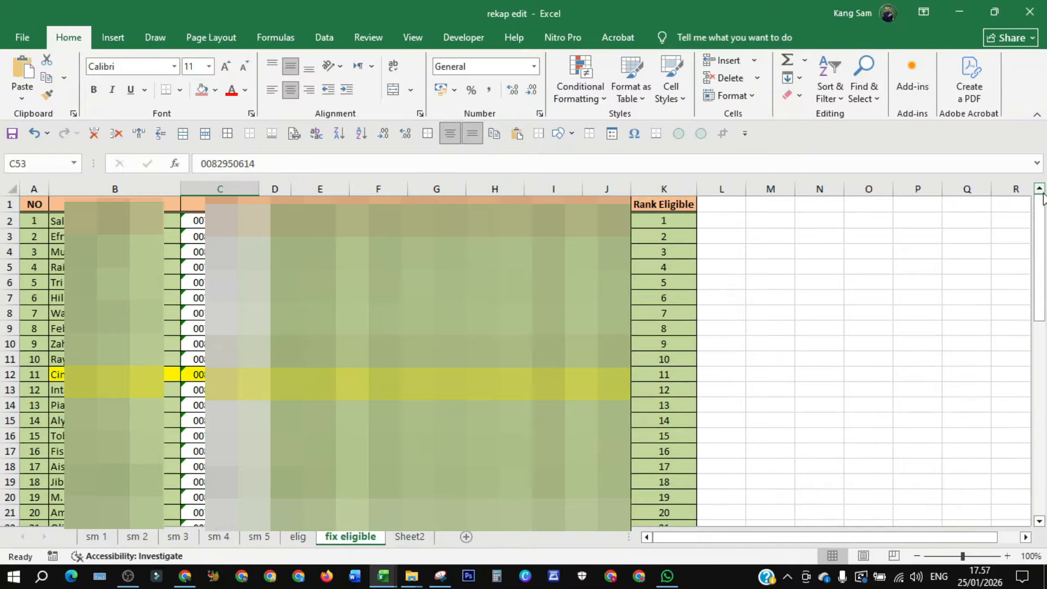
pyautogui.click(201, 217)
pyautogui.hotkey('ctrl', 'shift', 'Down')
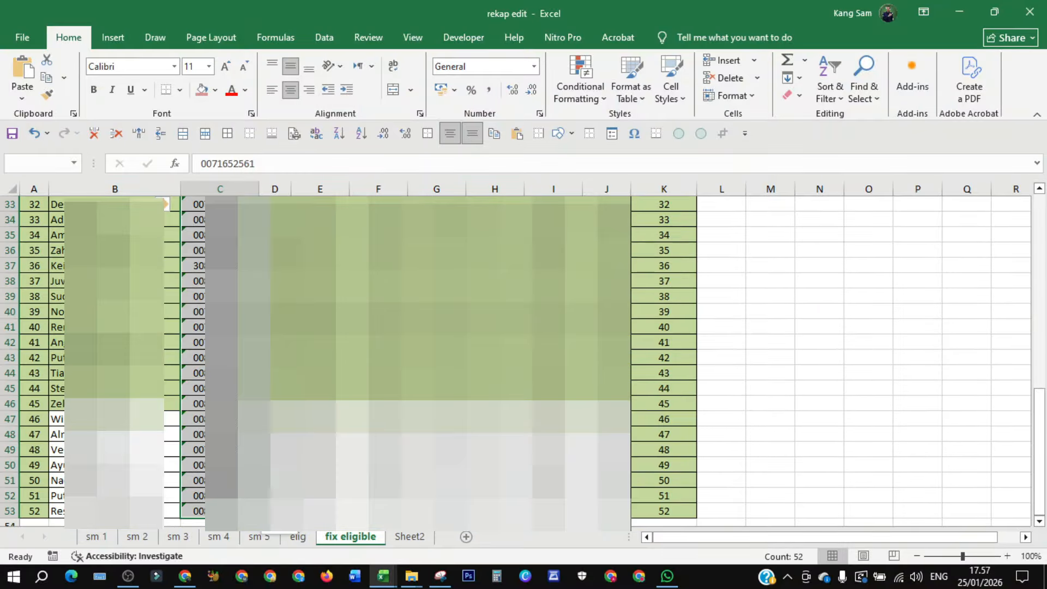
pyautogui.hotkey('ctrl', 'c')
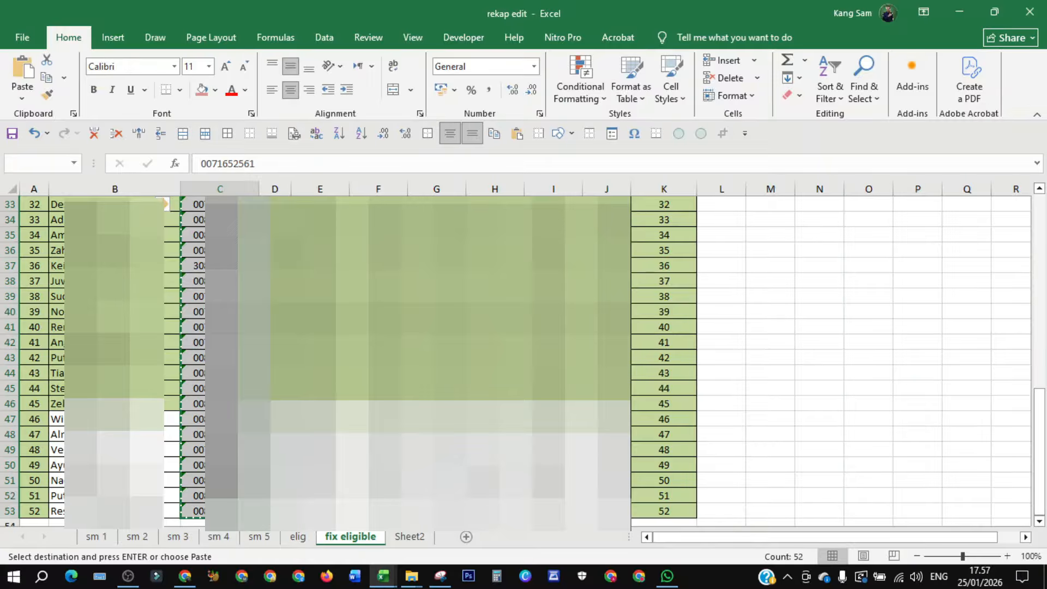
# - Paste the copied NISN list into the template starting at cell A2 and save the file
pyautogui.moveTo(383, 576)
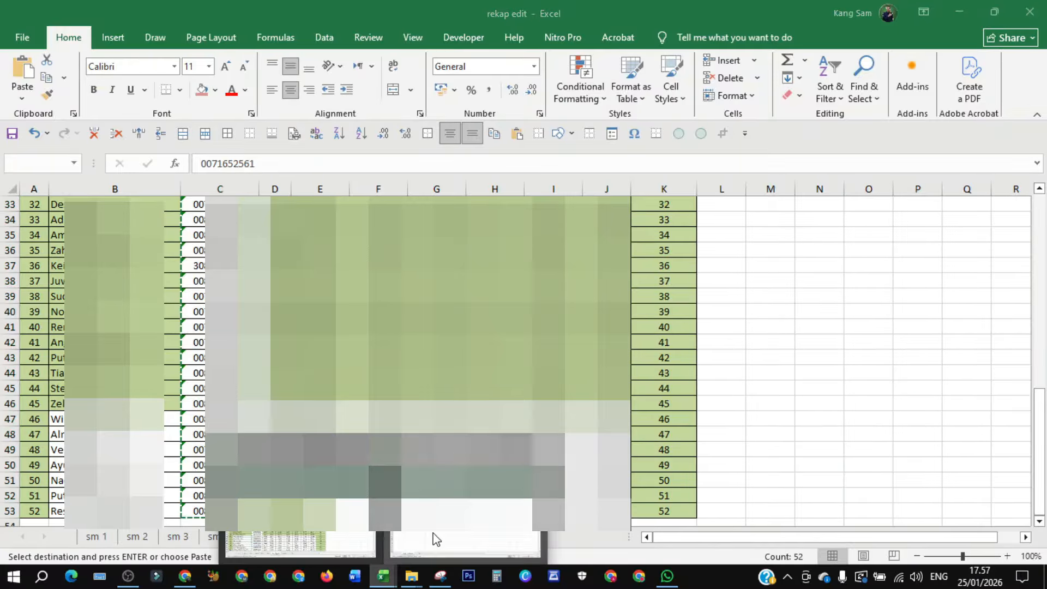
pyautogui.click(432, 539)
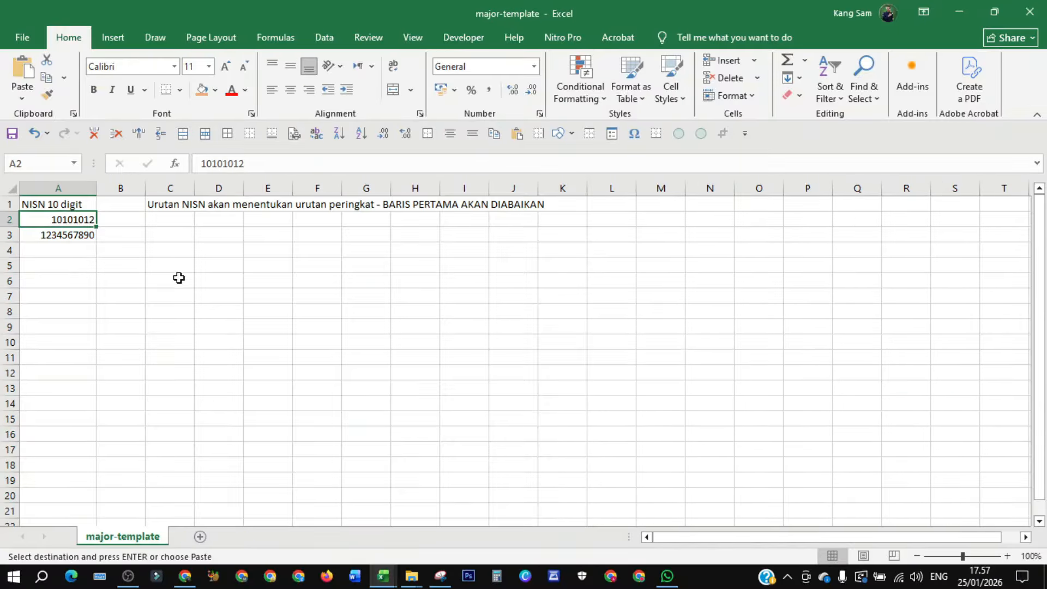
pyautogui.rightClick(68, 221)
pyautogui.click(120, 281)
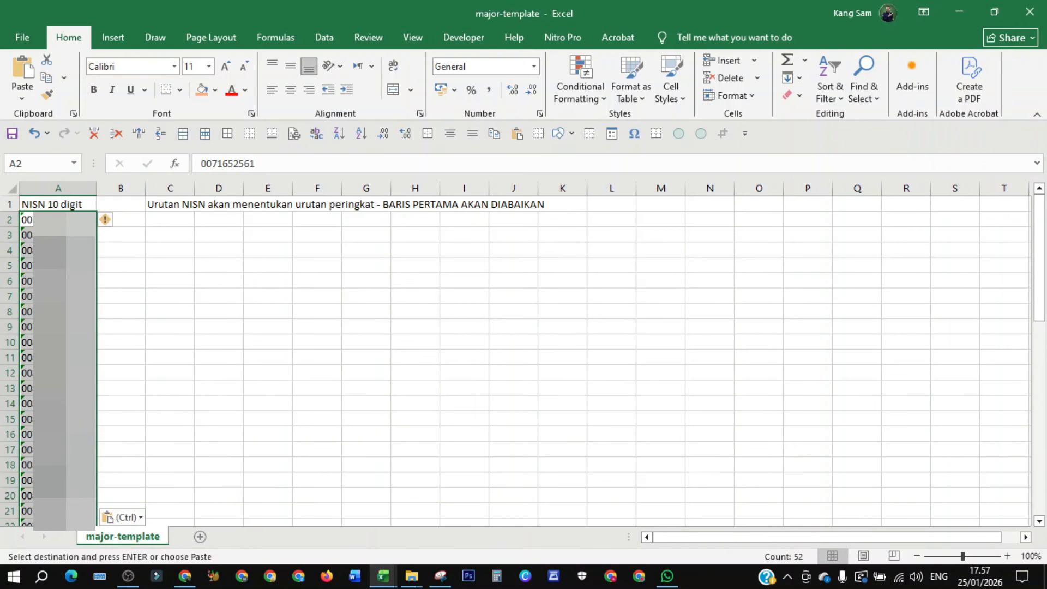
pyautogui.click(82, 220)
pyautogui.rightClick(82, 220)
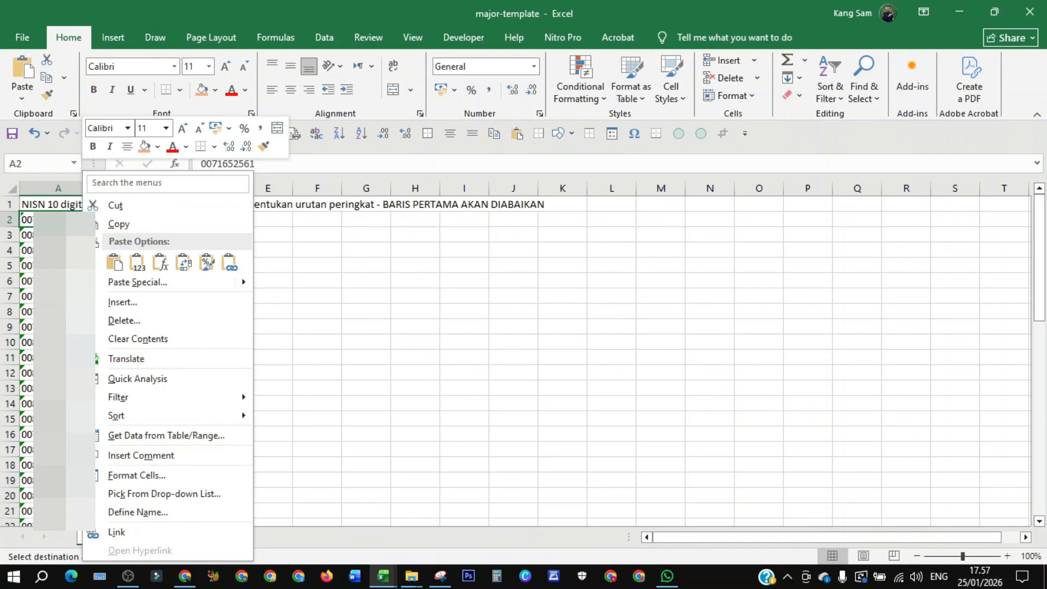
pyautogui.press('Escape')
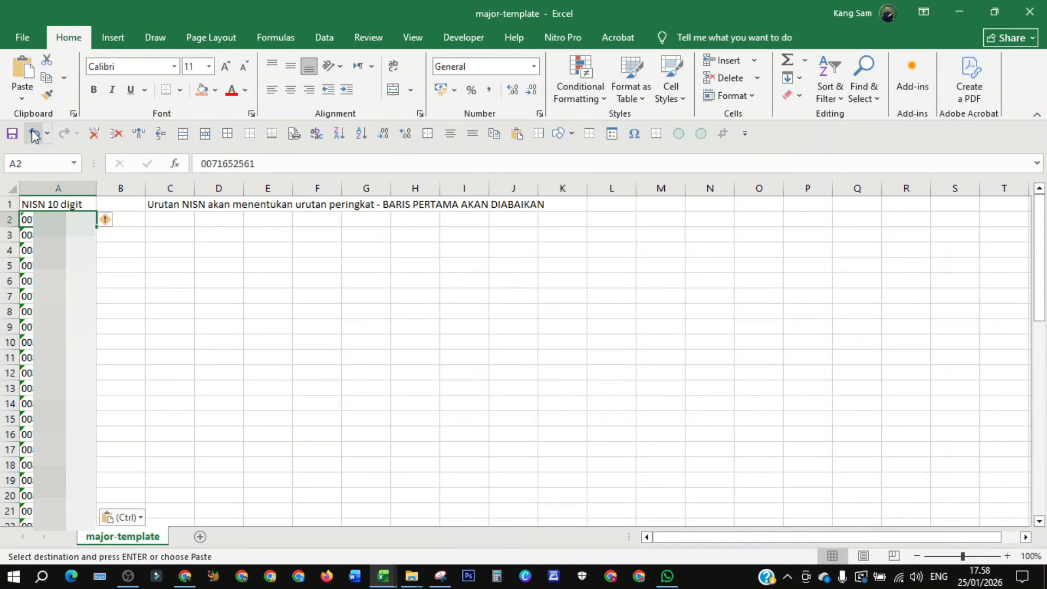
pyautogui.click(12, 135)
# - Try to upload major-template.csv in the Import Siswa ke Jurusan form and submit it
pyautogui.click(311, 551)
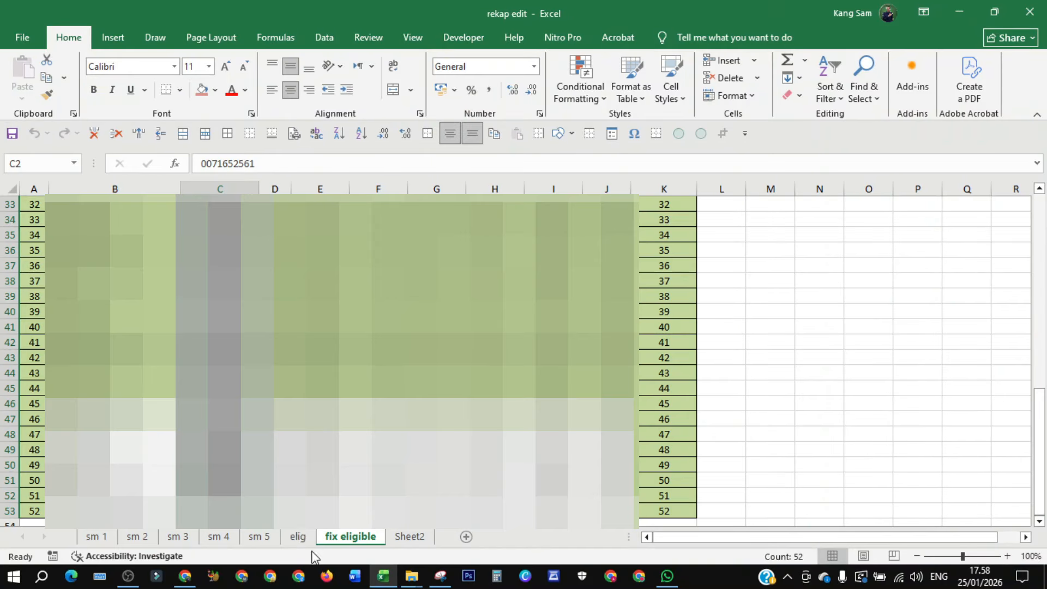
pyautogui.click(187, 578)
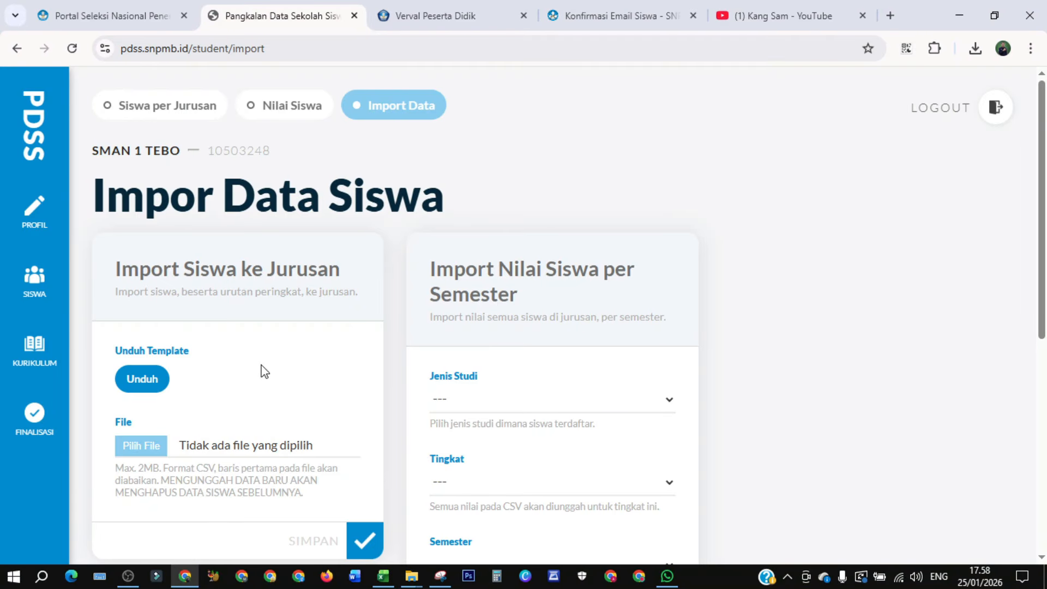
pyautogui.click(141, 450)
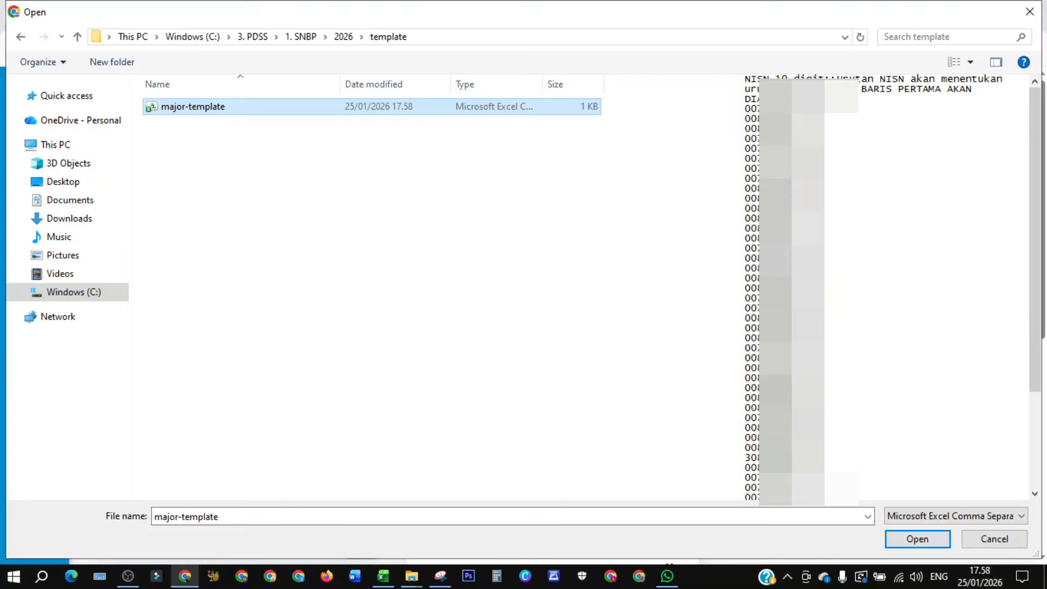
pyautogui.click(908, 538)
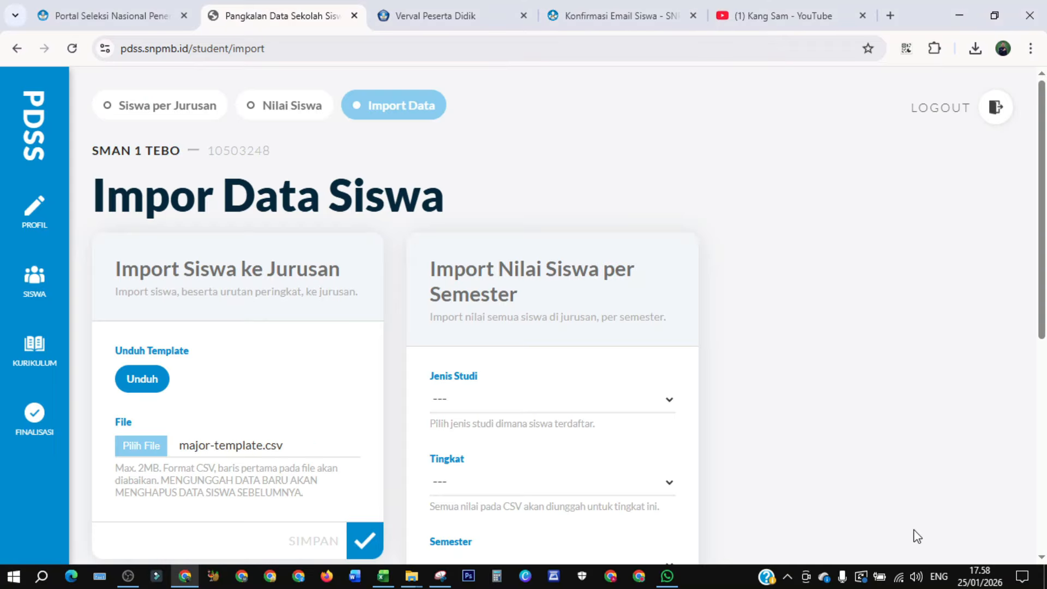
pyautogui.click(363, 544)
# - Check the eligible student list and return to the Import Data page
pyautogui.scroll(-8, 233, 390)
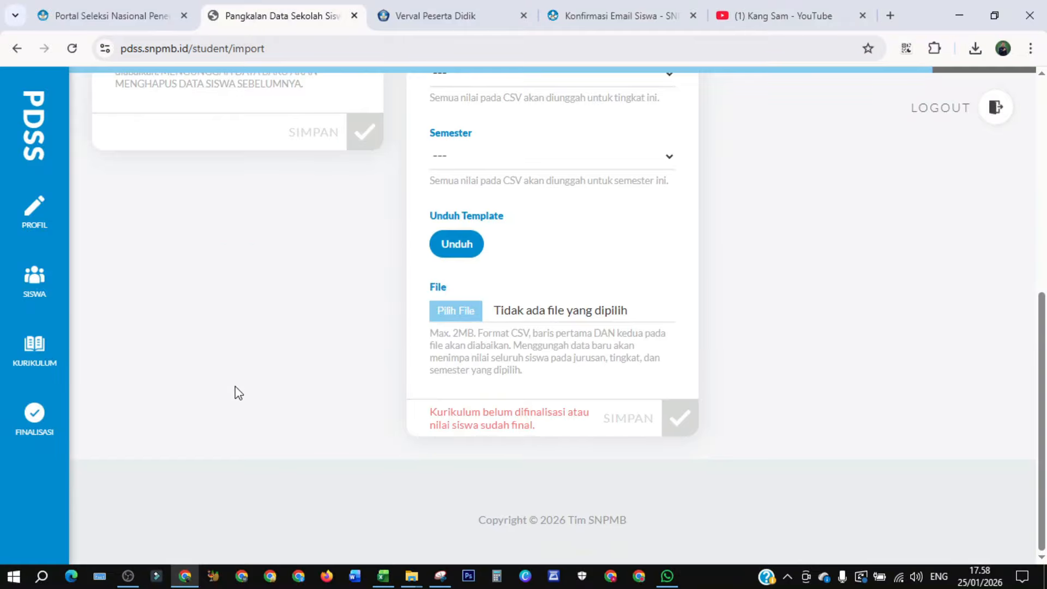
pyautogui.scroll(5, 235, 386)
pyautogui.scroll(-5, 237, 386)
pyautogui.scroll(4, 235, 386)
pyautogui.scroll(3, 235, 386)
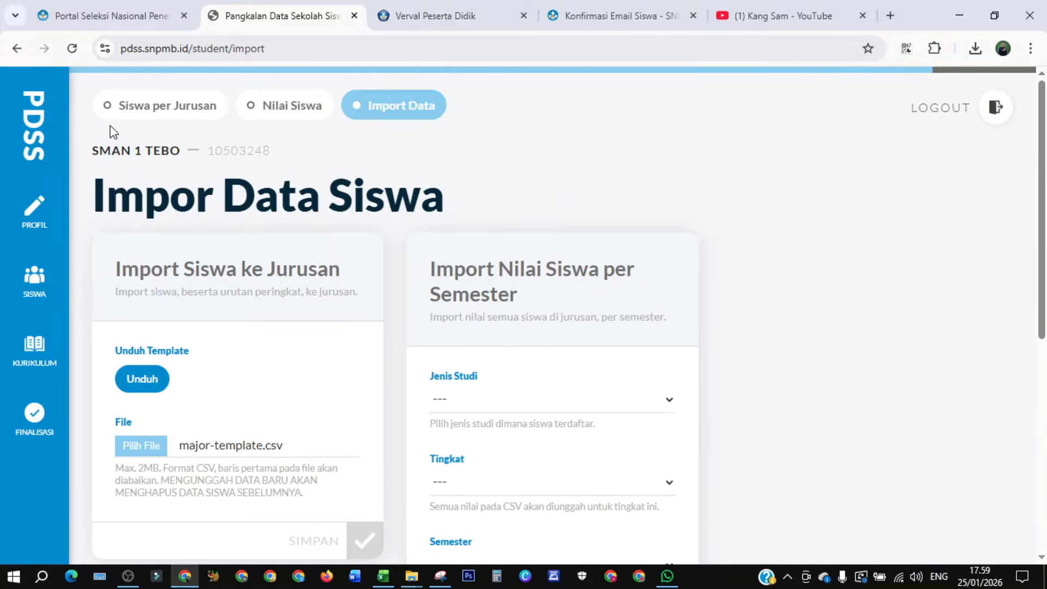
pyautogui.click(145, 113)
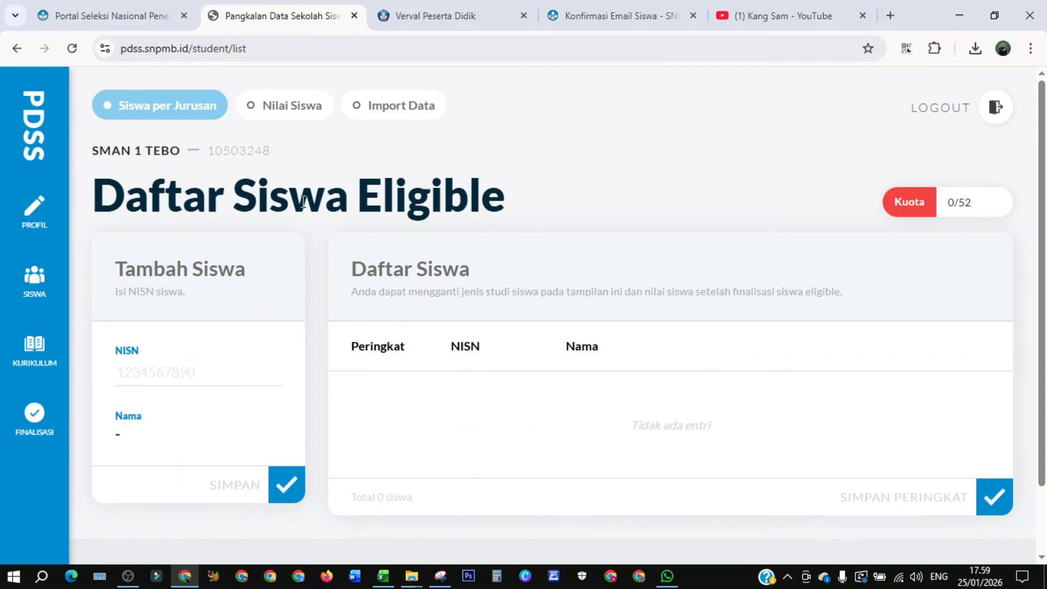
pyautogui.click(398, 117)
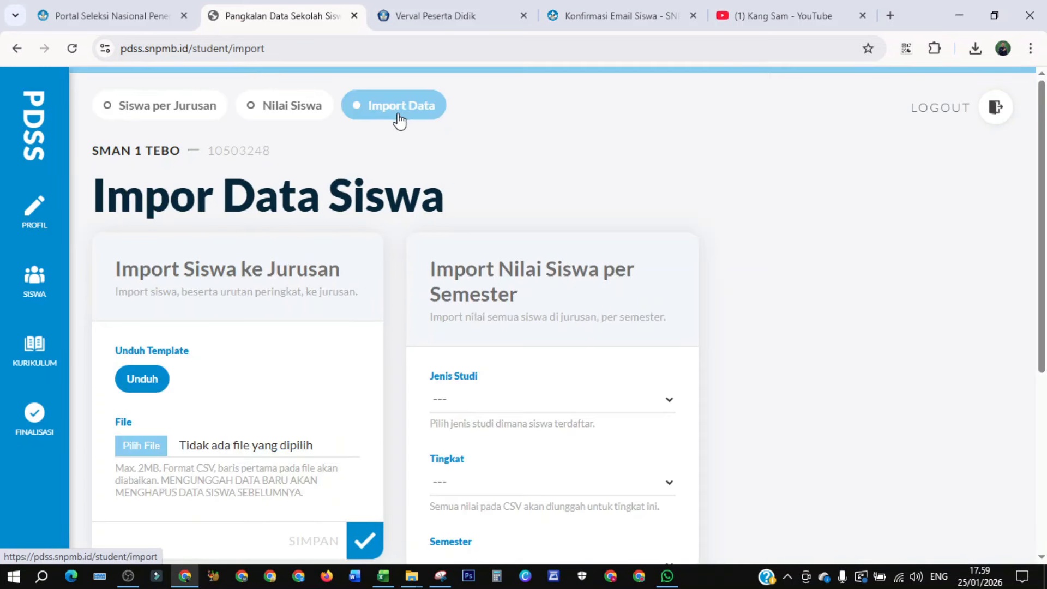
pyautogui.click(148, 378)
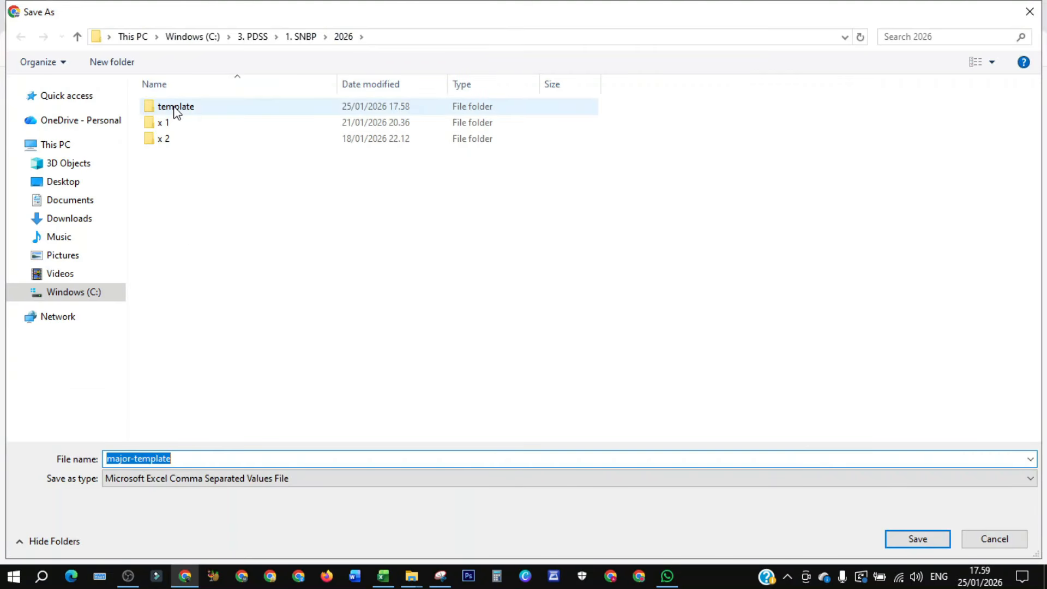
pyautogui.doubleClick(176, 109)
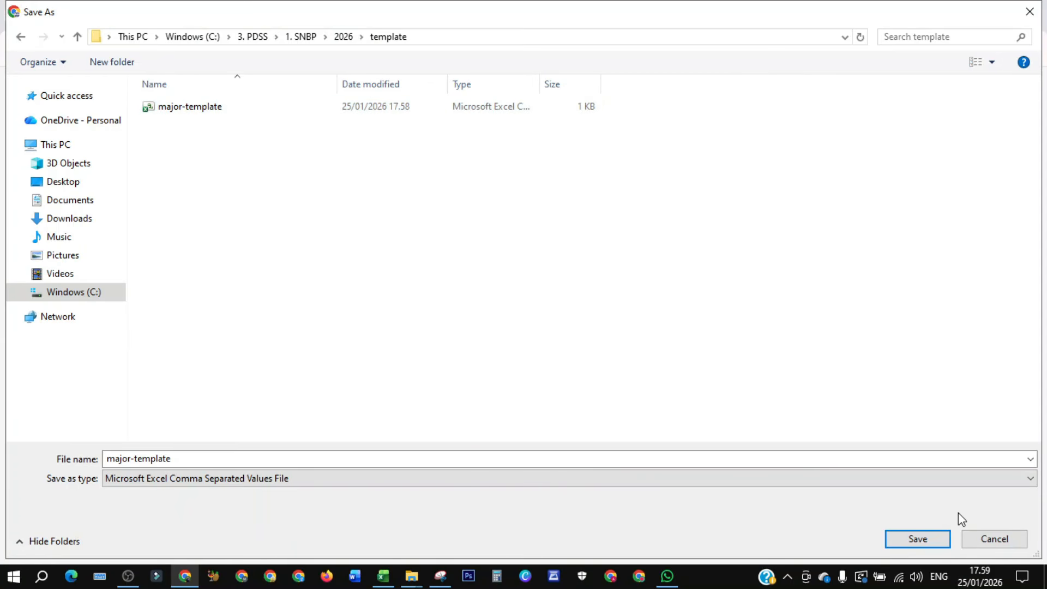
pyautogui.click(971, 540)
# - Upload major-template.csv again in the Import Siswa ke Jurusan form and save it
pyautogui.click(148, 454)
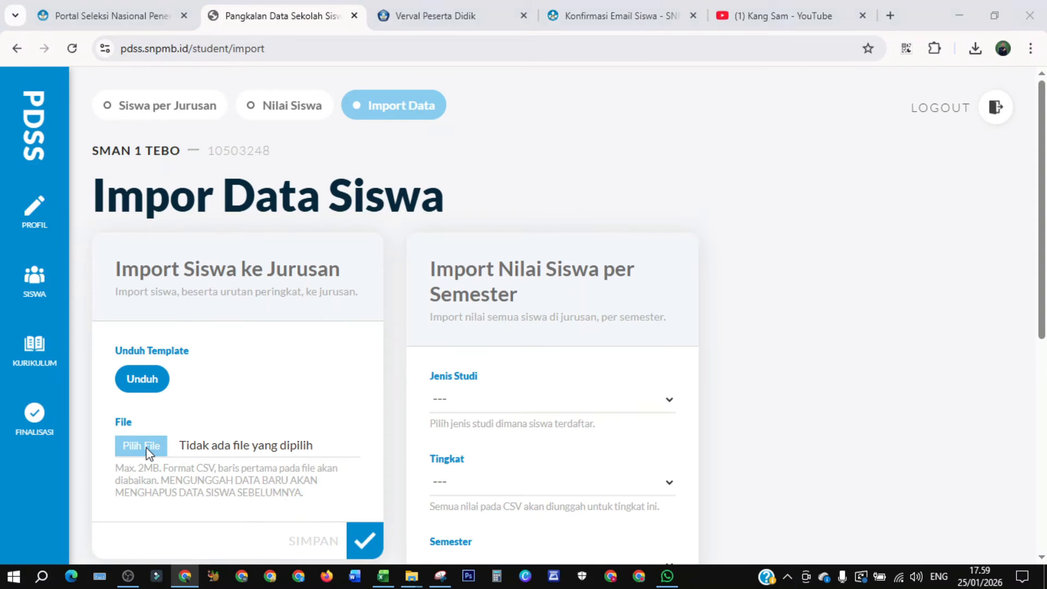
pyautogui.click(195, 111)
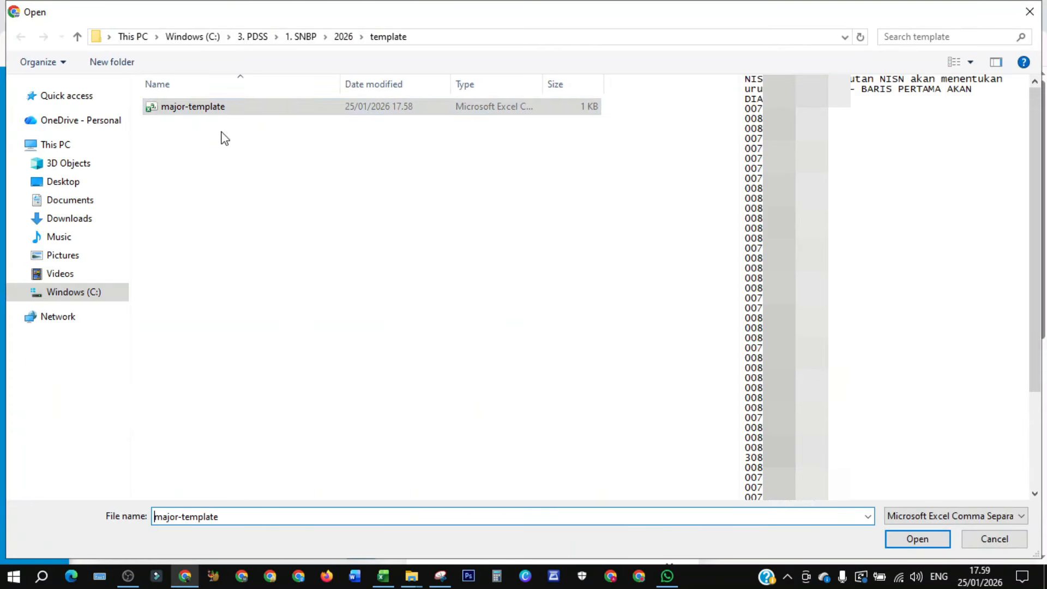
pyautogui.scroll(-5, 853, 445)
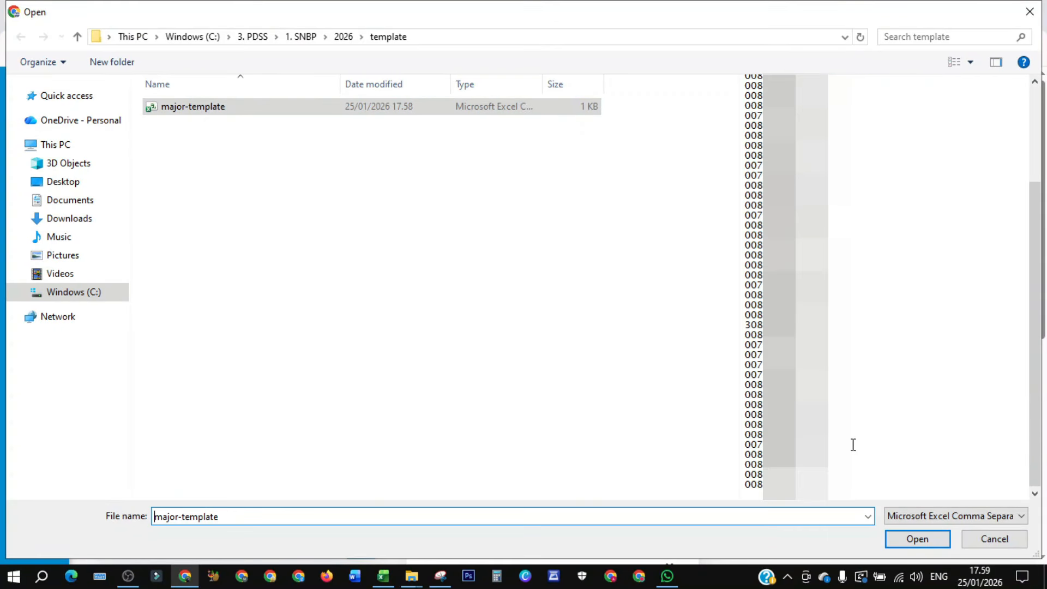
pyautogui.click(909, 543)
pyautogui.scroll(-6, 303, 456)
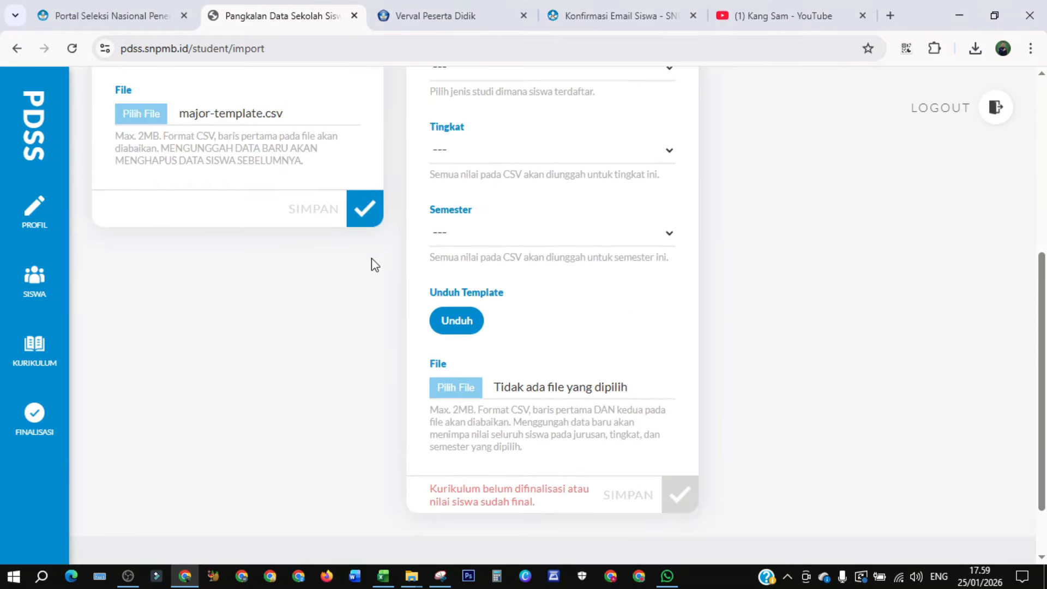
pyautogui.click(362, 208)
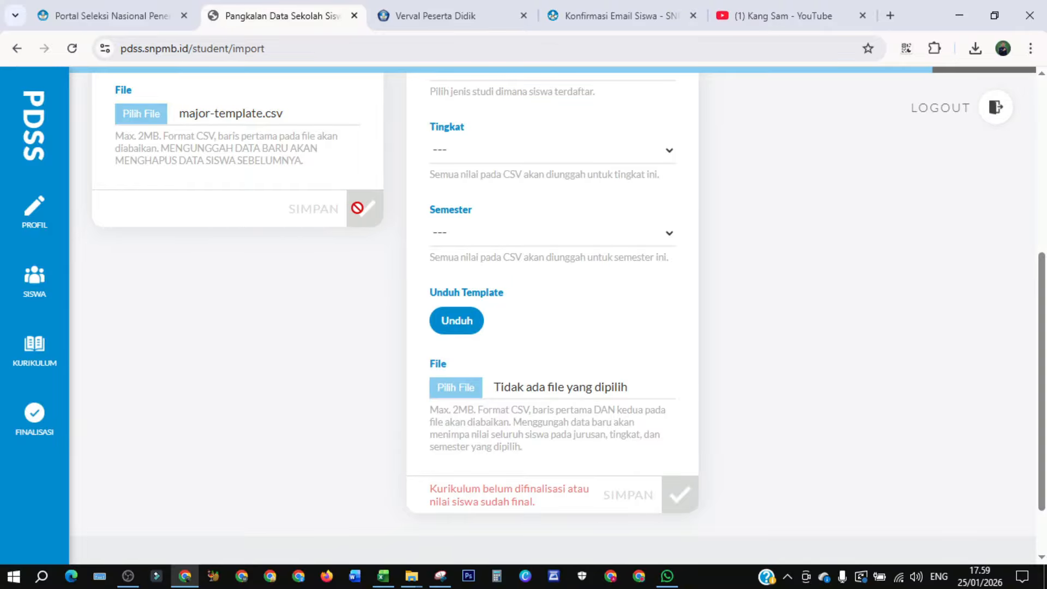
pyautogui.scroll(1, 423, 316)
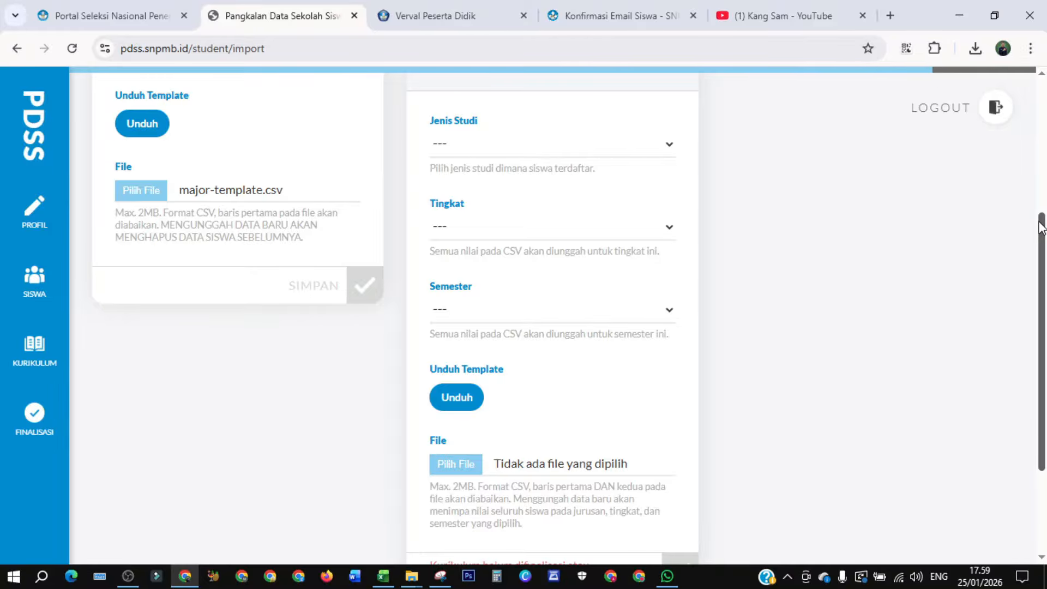
pyautogui.moveTo(1042, 230); pyautogui.dragTo(1043, 75)
pyautogui.scroll(-3, 1043, 82)
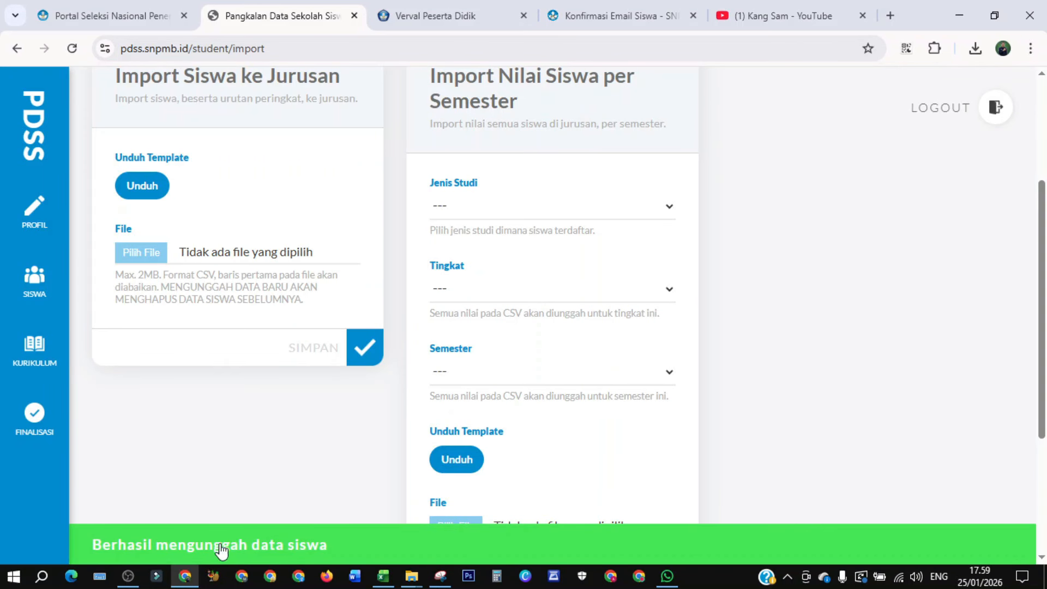
# - Review the eligible student list and save the ranking
pyautogui.scroll(4, 758, 286)
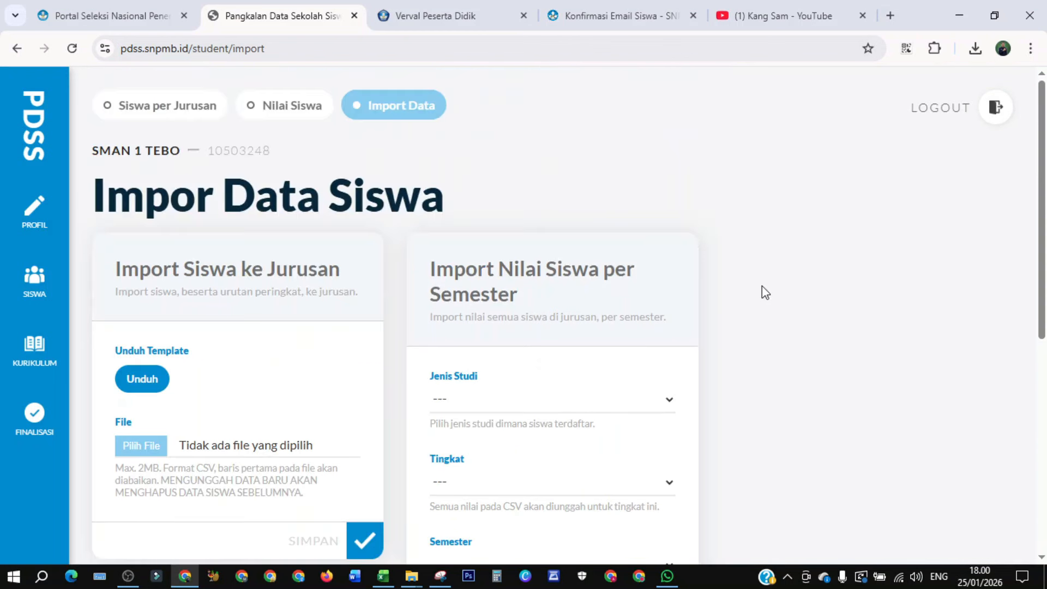
pyautogui.click(181, 114)
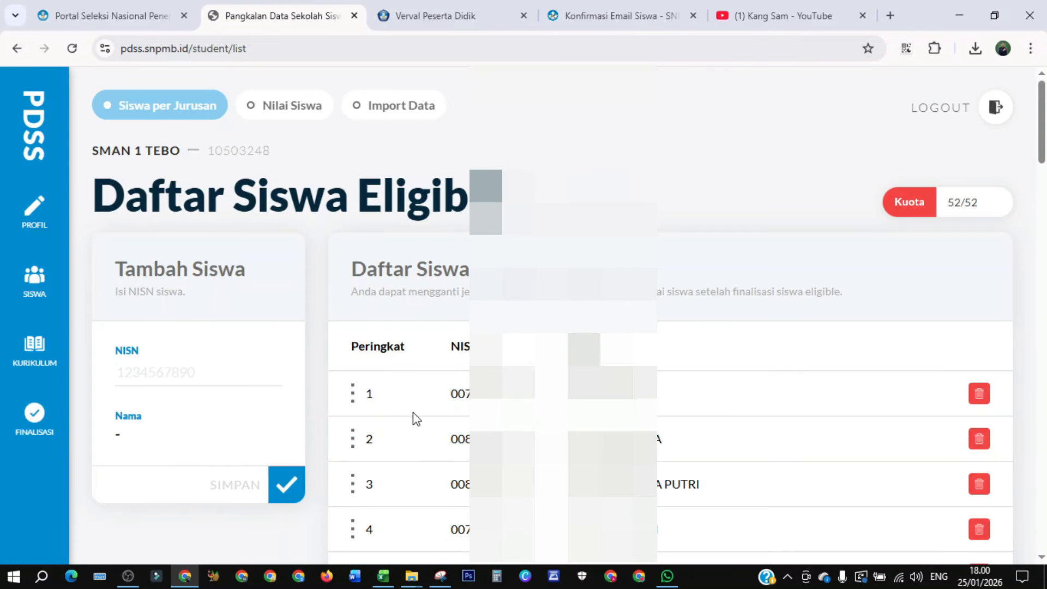
pyautogui.moveTo(1041, 134); pyautogui.dragTo(1034, 529)
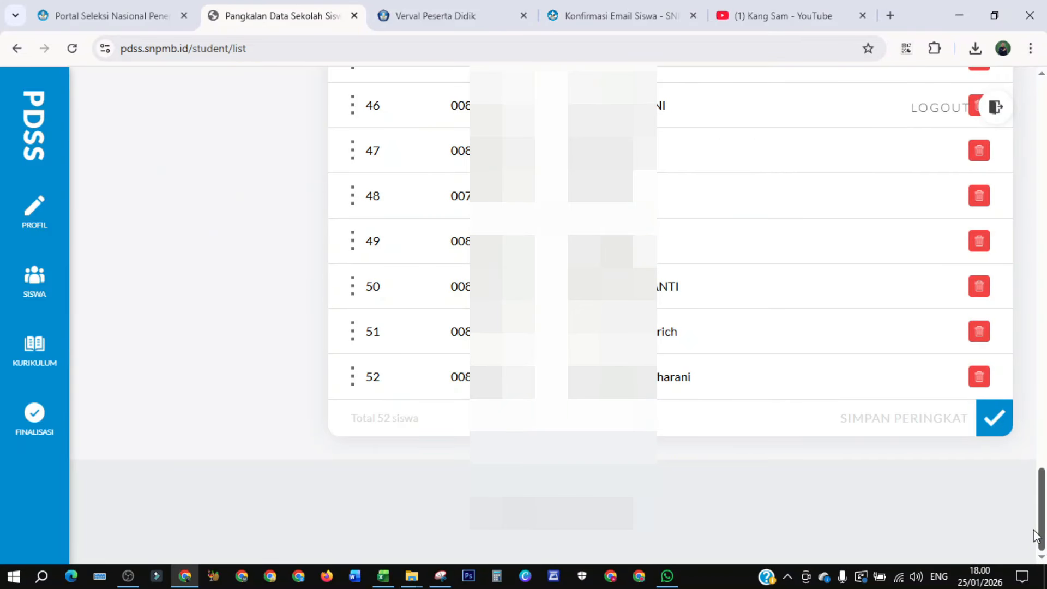
pyautogui.moveTo(1036, 537); pyautogui.dragTo(1036, 133)
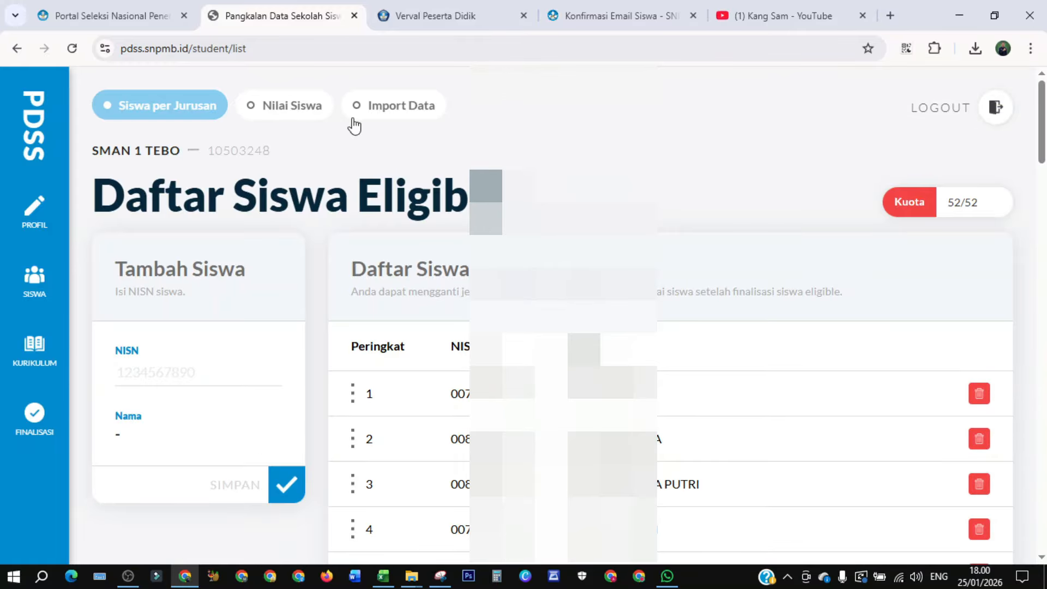
pyautogui.moveTo(1041, 122); pyautogui.dragTo(1021, 482)
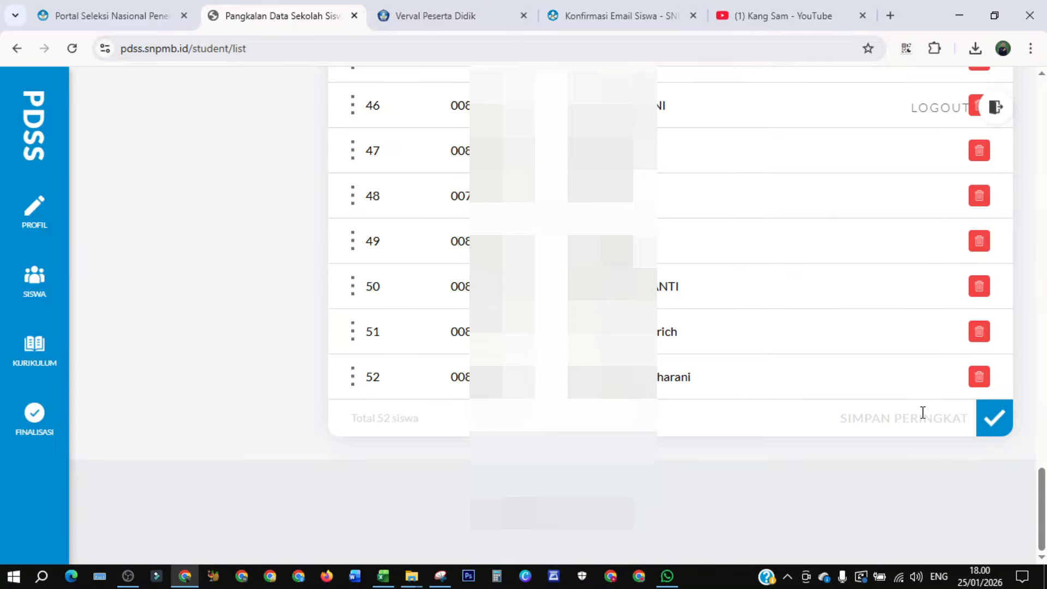
pyautogui.click(994, 425)
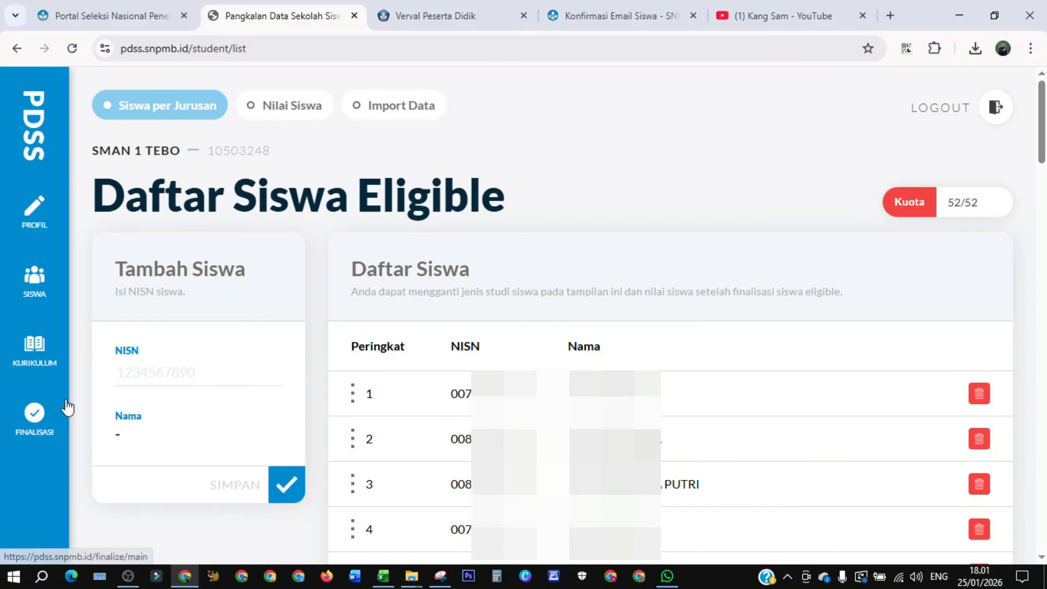
# - Finalize the eligible student data after ticking its agreement statement
pyautogui.click(34, 417)
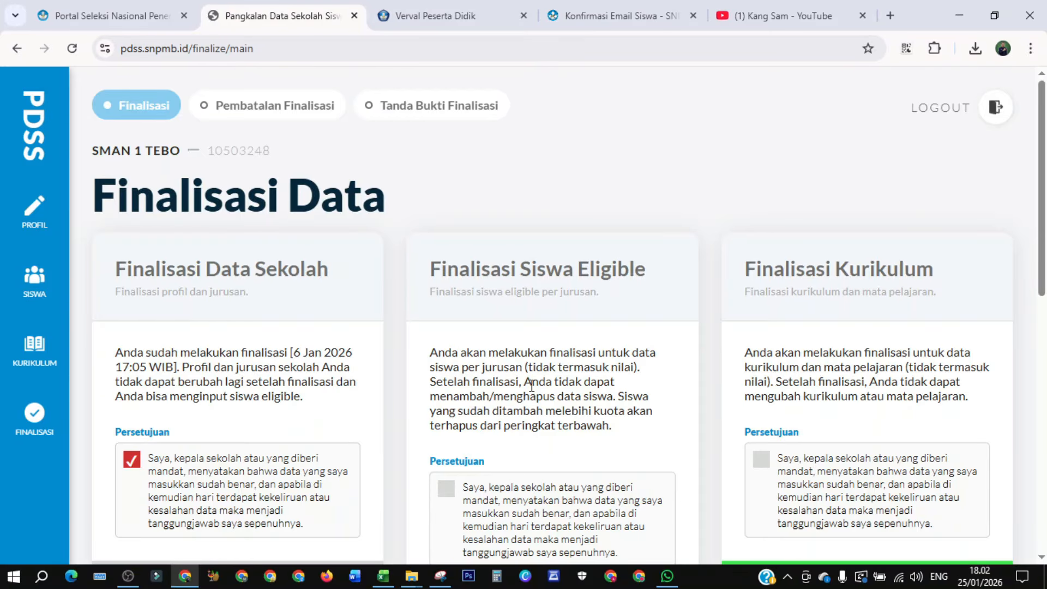
pyautogui.scroll(-3, 532, 385)
pyautogui.click(446, 335)
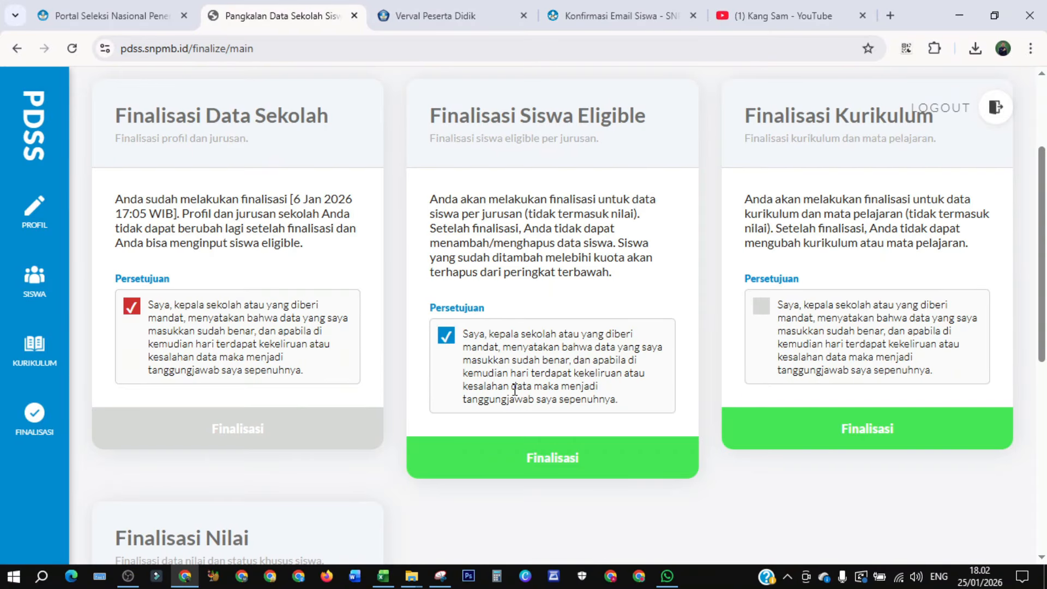
pyautogui.click(530, 461)
pyautogui.click(635, 401)
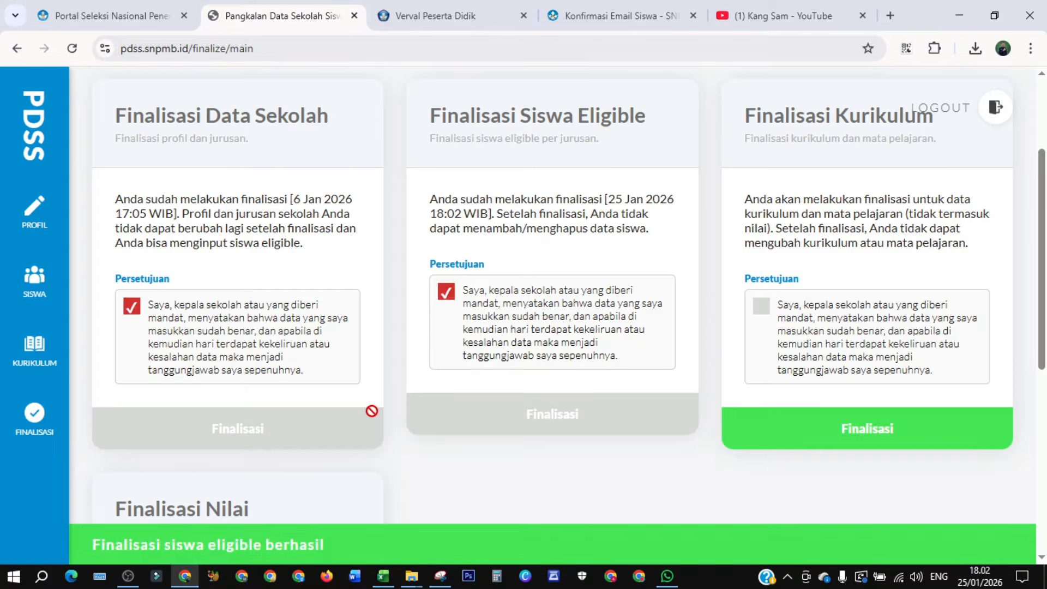
# - Try to cancel the eligible students' finalization from the cancellation page
pyautogui.scroll(3, 371, 409)
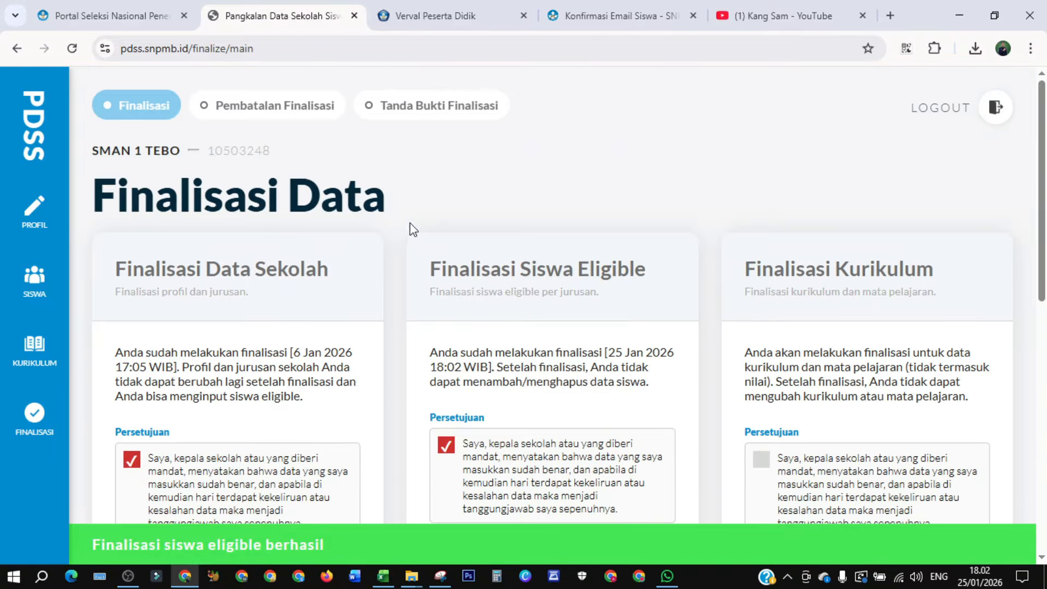
pyautogui.click(279, 110)
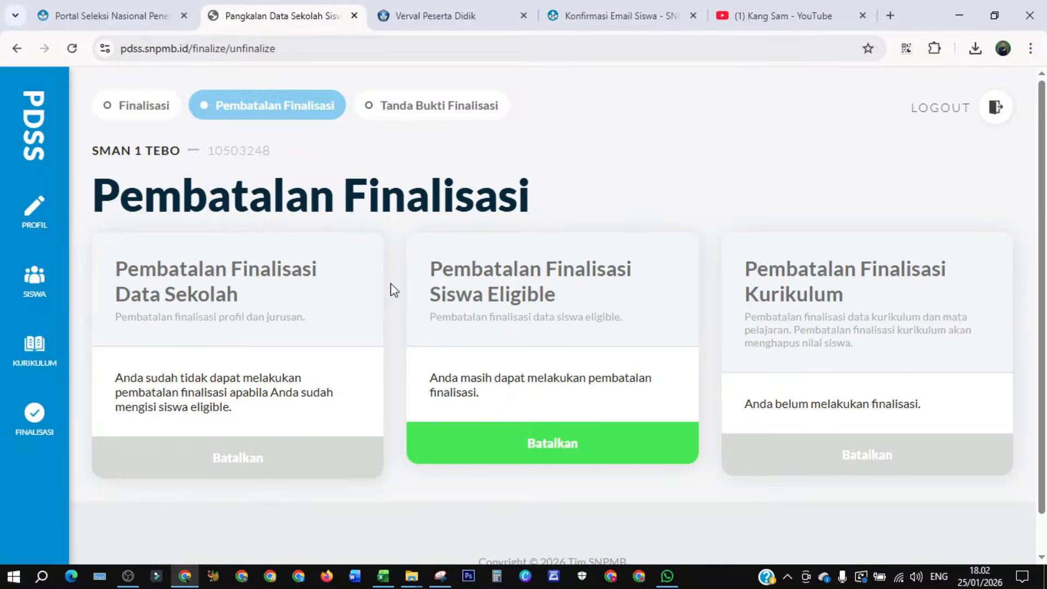
pyautogui.click(477, 438)
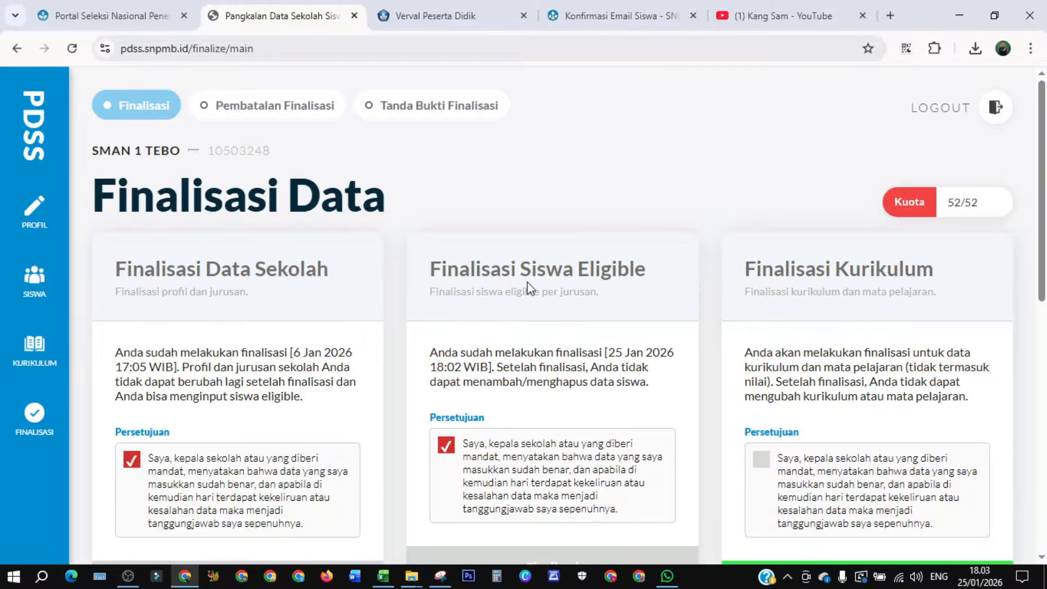
# - Assign Kurikulum Merdeka [JAM] Skala 100 to grade 10 semester 1 and return to the curriculum list
pyautogui.click(41, 359)
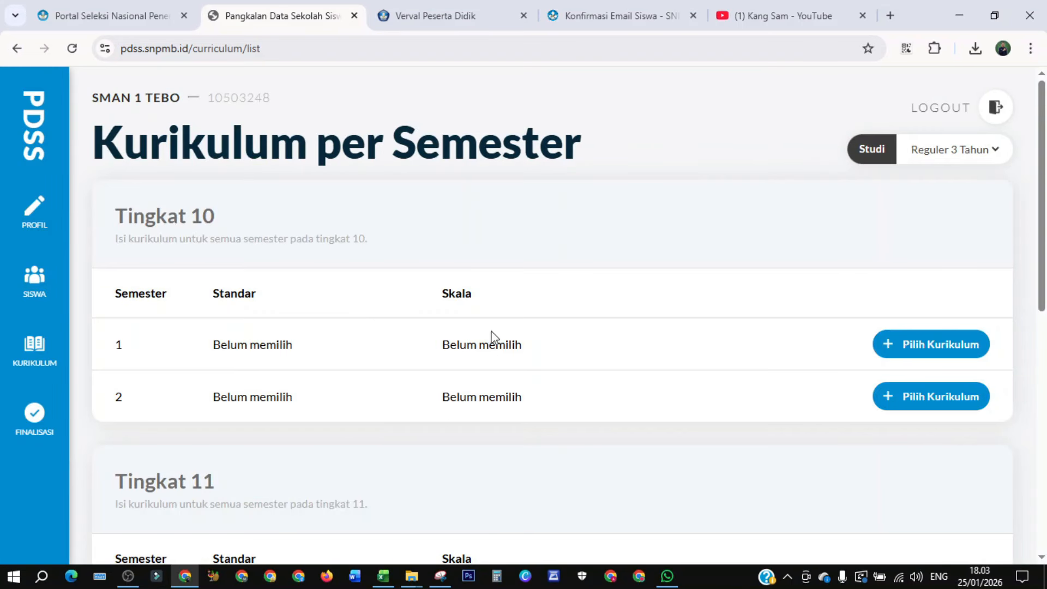
pyautogui.click(911, 348)
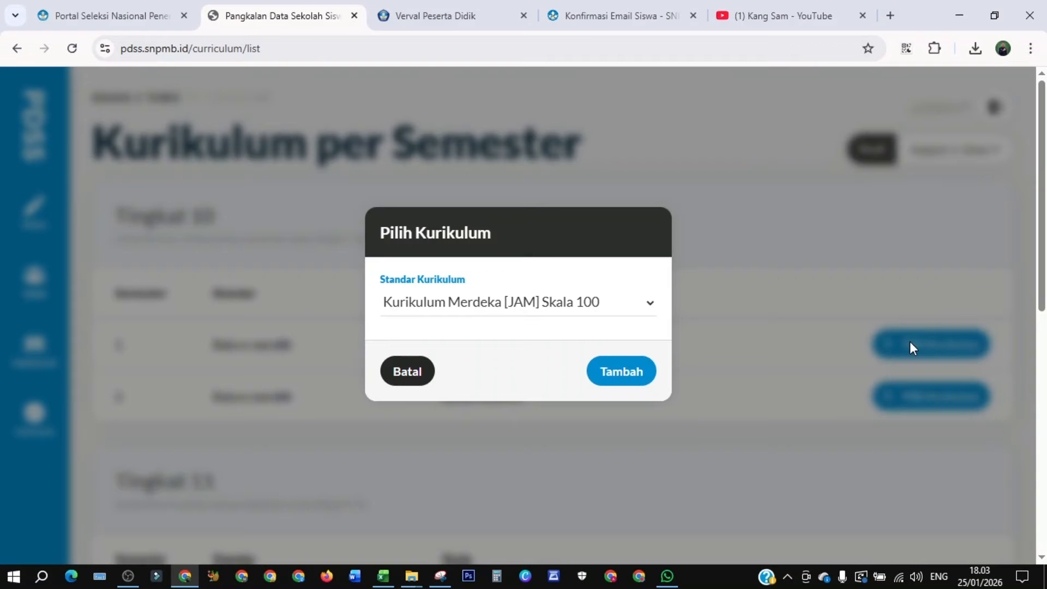
pyautogui.click(511, 305)
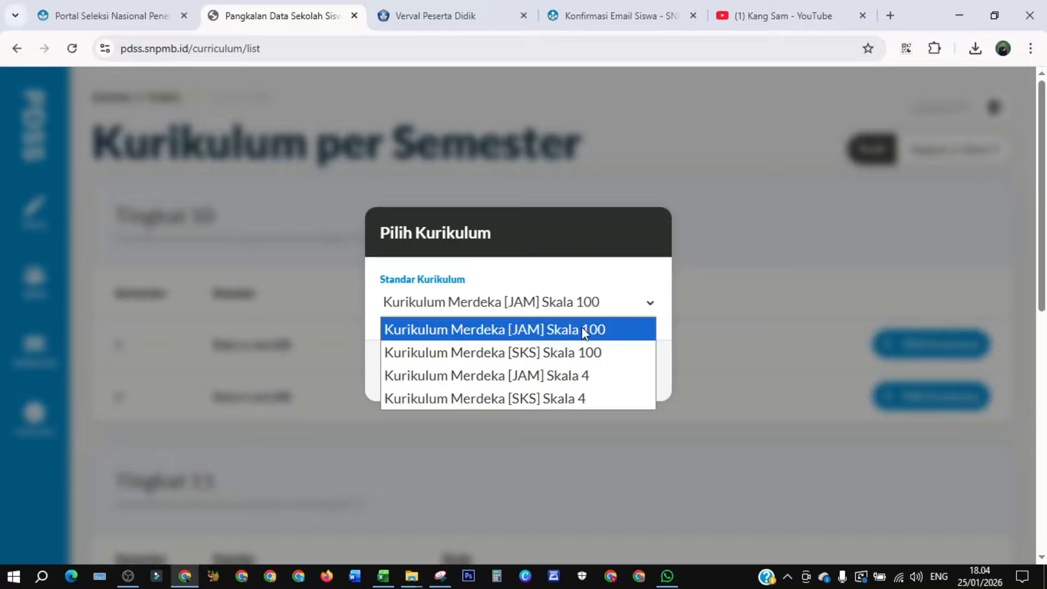
pyautogui.click(564, 333)
pyautogui.click(613, 371)
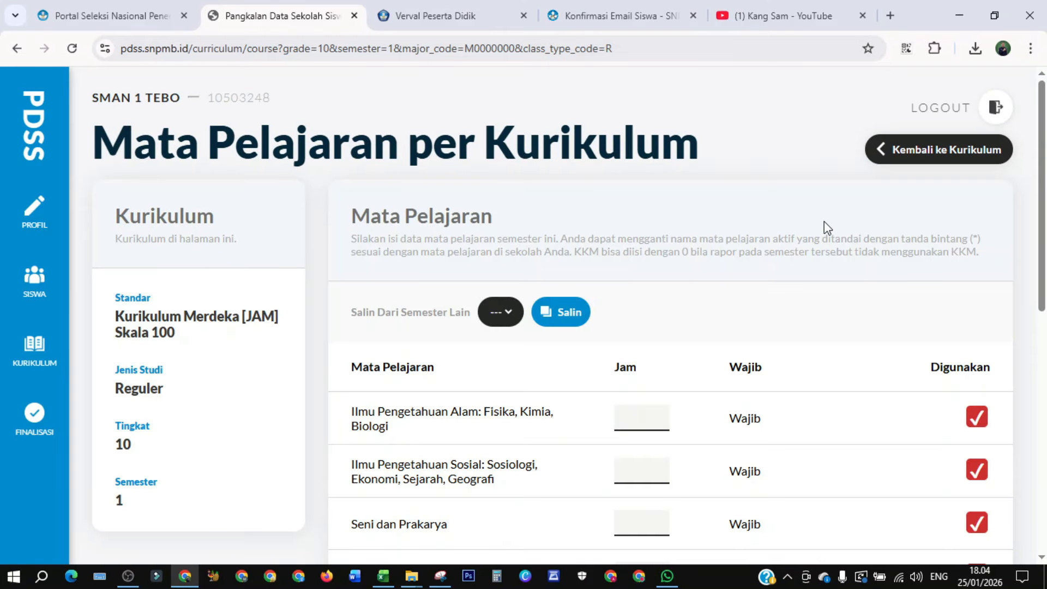
pyautogui.click(910, 157)
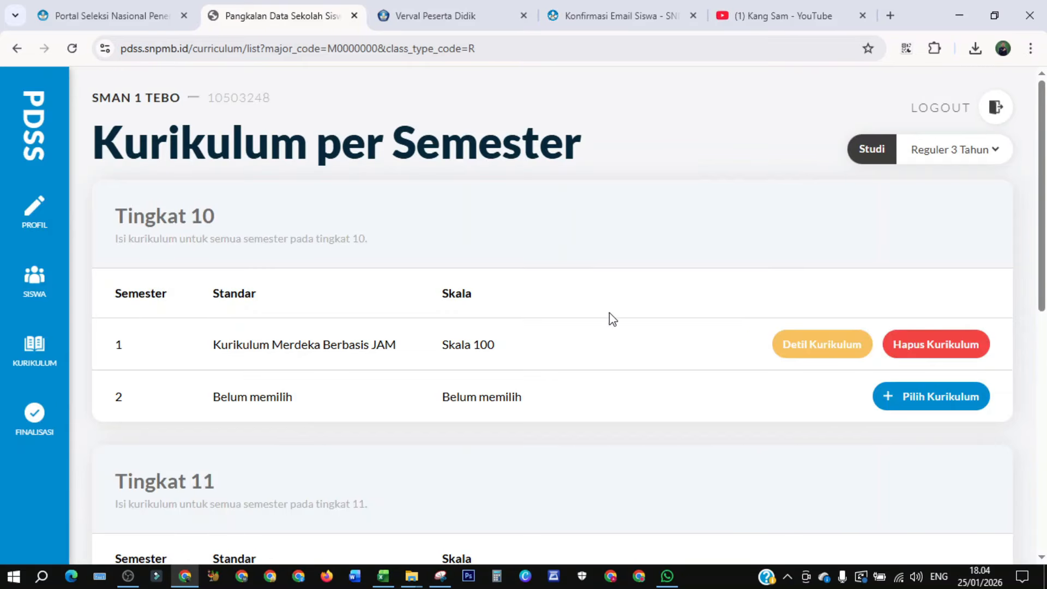
# - Assign Kurikulum Merdeka [JAM] Skala 100 to grade 10 semester 2 and return to the curriculum list
pyautogui.click(934, 401)
pyautogui.click(610, 307)
pyautogui.click(570, 330)
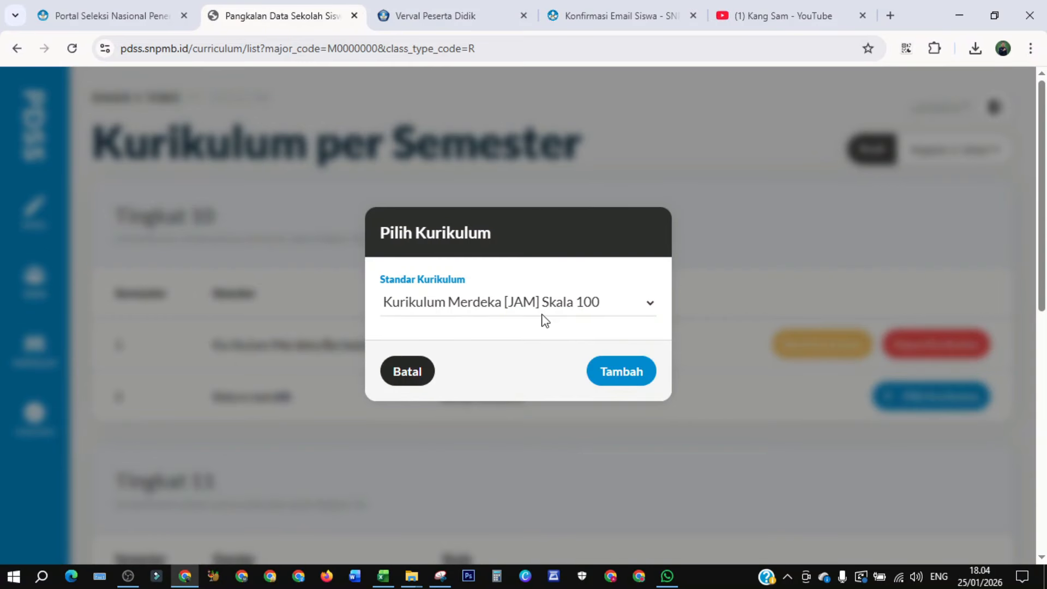
pyautogui.click(627, 360)
pyautogui.click(914, 159)
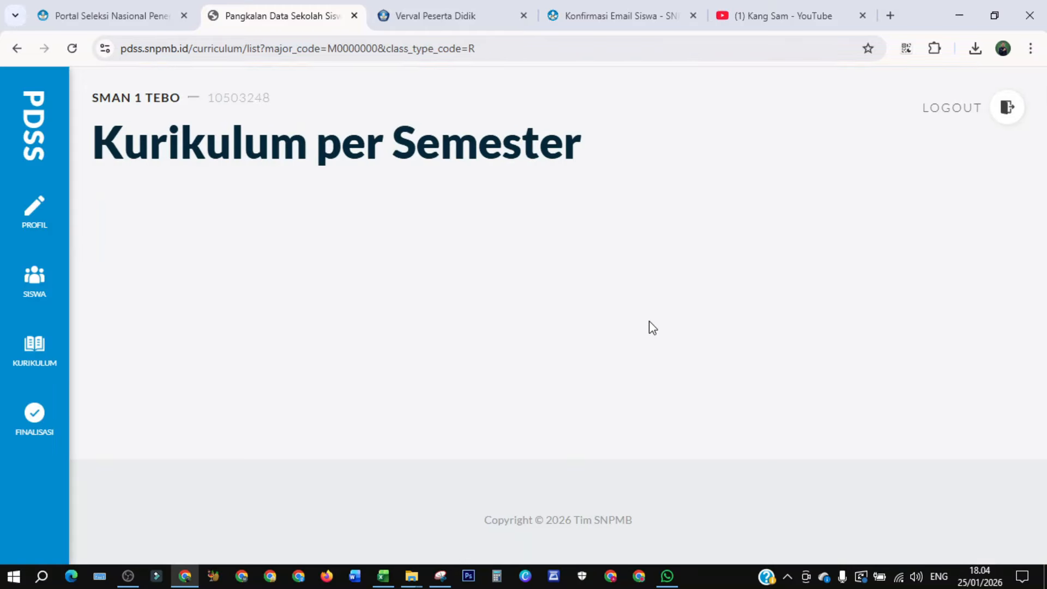
# - Assign Kurikulum Merdeka [JAM] Skala 100 to grade 11 semester 1 and return to the curriculum list
pyautogui.scroll(-5, 781, 316)
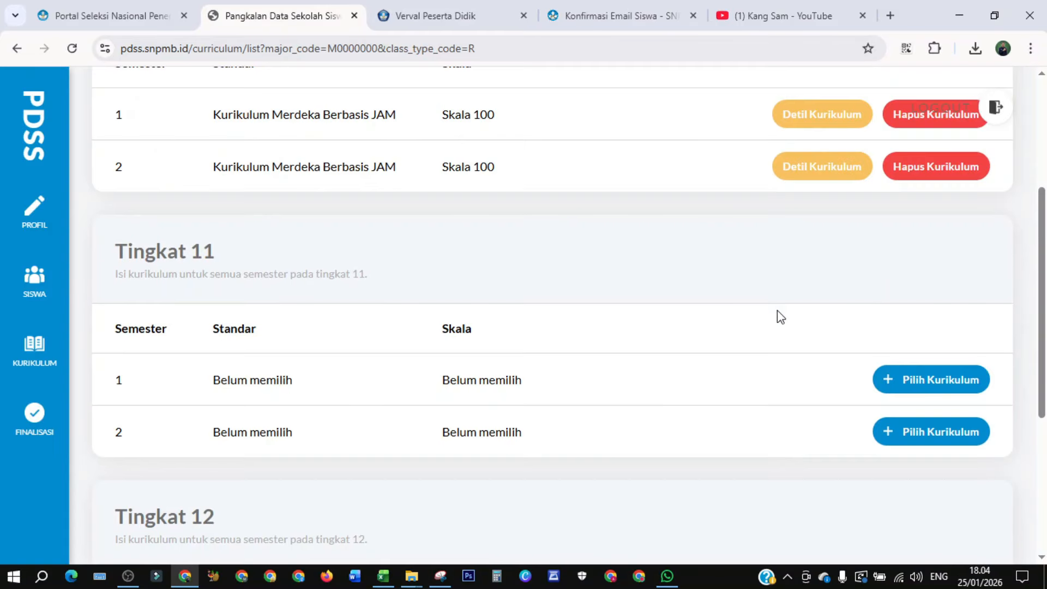
pyautogui.click(906, 382)
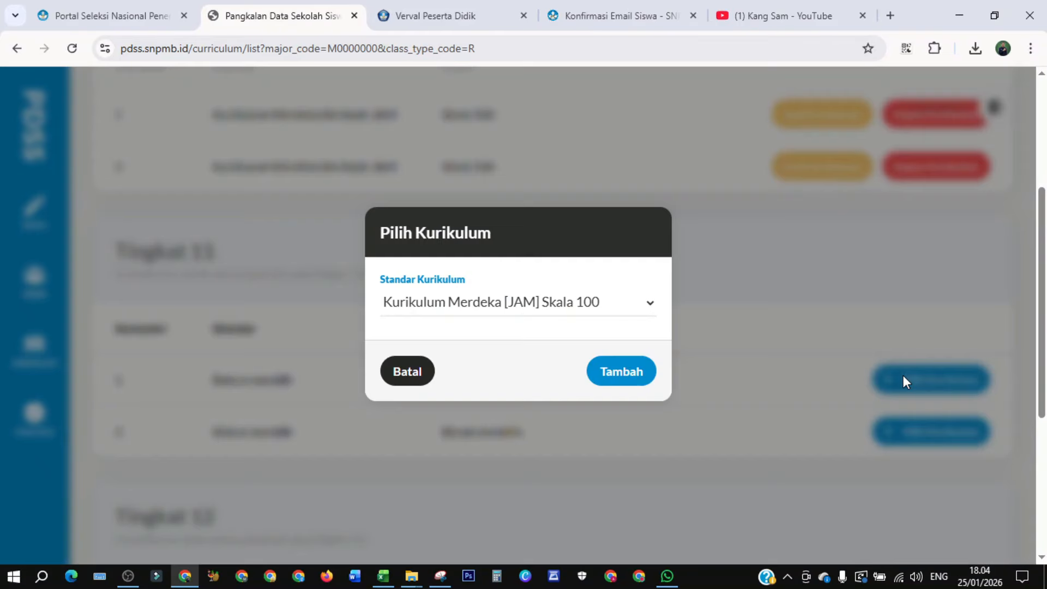
pyautogui.click(622, 372)
pyautogui.scroll(3, 895, 195)
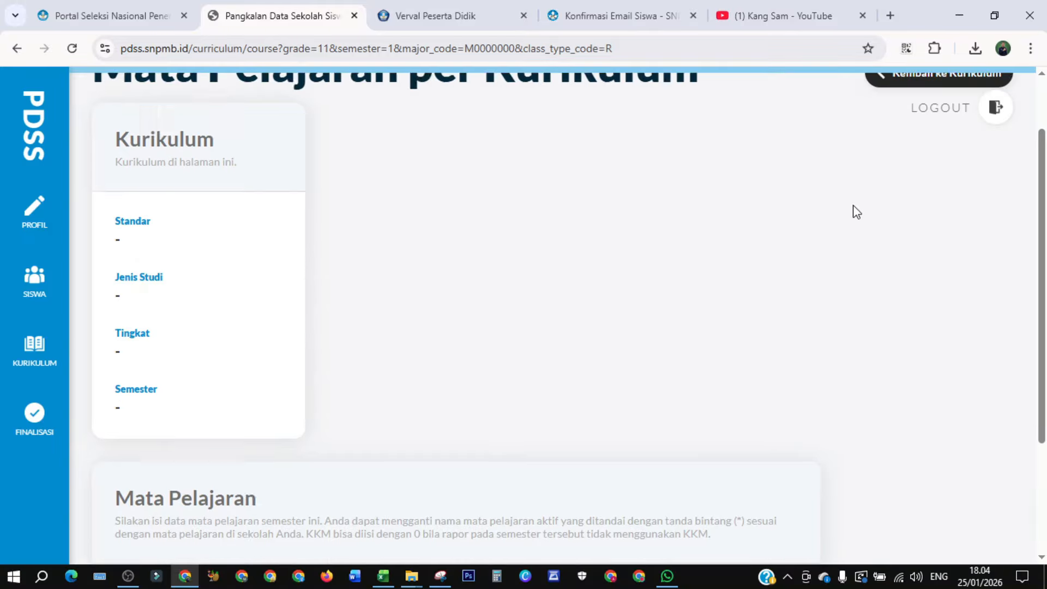
pyautogui.click(918, 158)
# - Assign Kurikulum Merdeka [JAM] Skala 100 to grade 11 semester 2 and return to the curriculum list
pyautogui.scroll(-6, 685, 264)
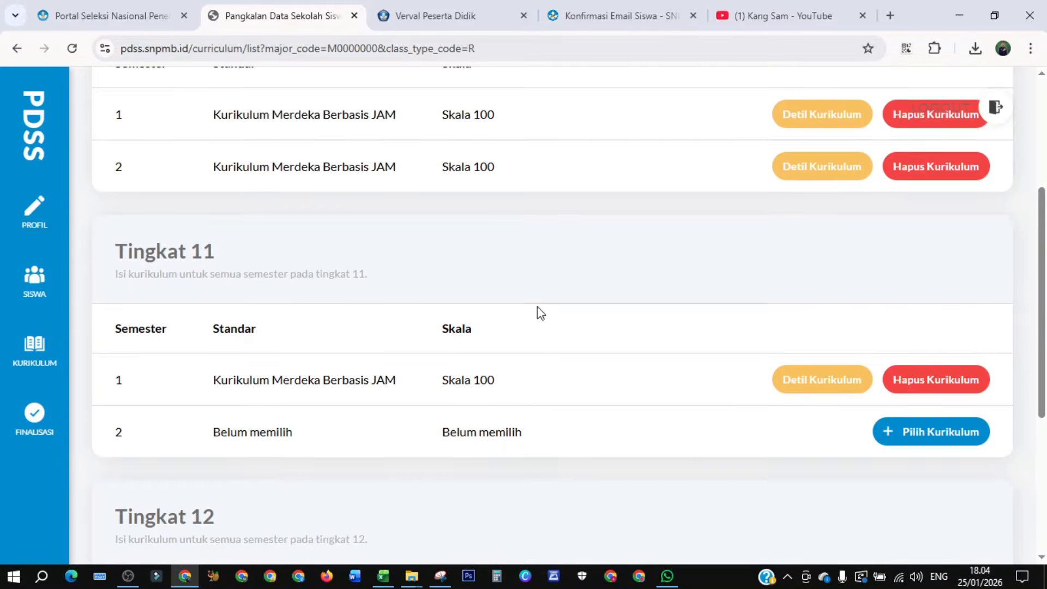
pyautogui.click(932, 278)
pyautogui.click(616, 370)
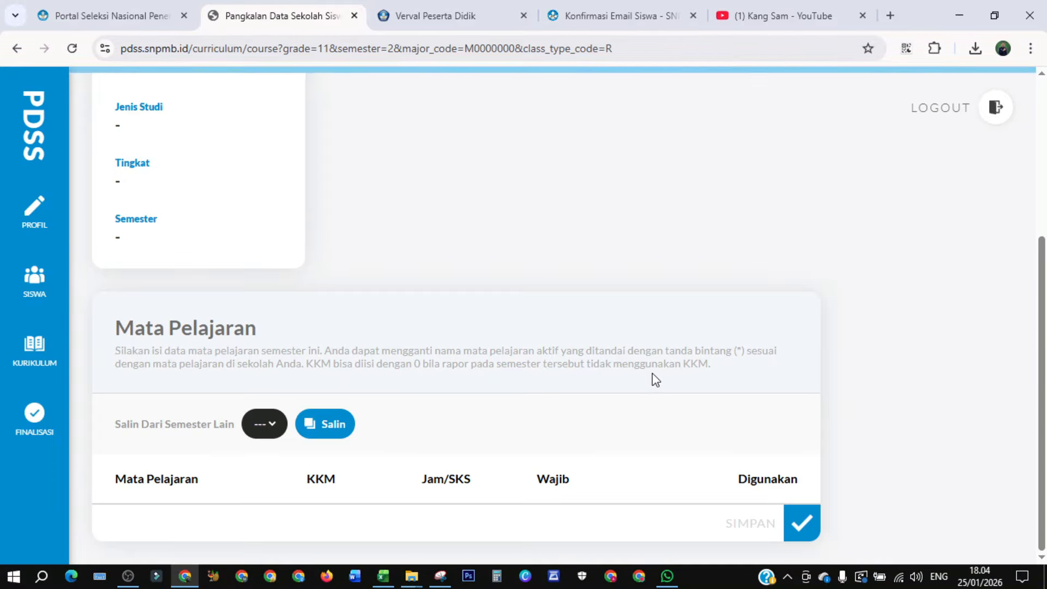
pyautogui.scroll(5, 894, 180)
pyautogui.click(923, 157)
# - Assign Kurikulum Merdeka [JAM] Skala 100 to grade 12 semester 1 and return to the curriculum list
pyautogui.scroll(-6, 762, 301)
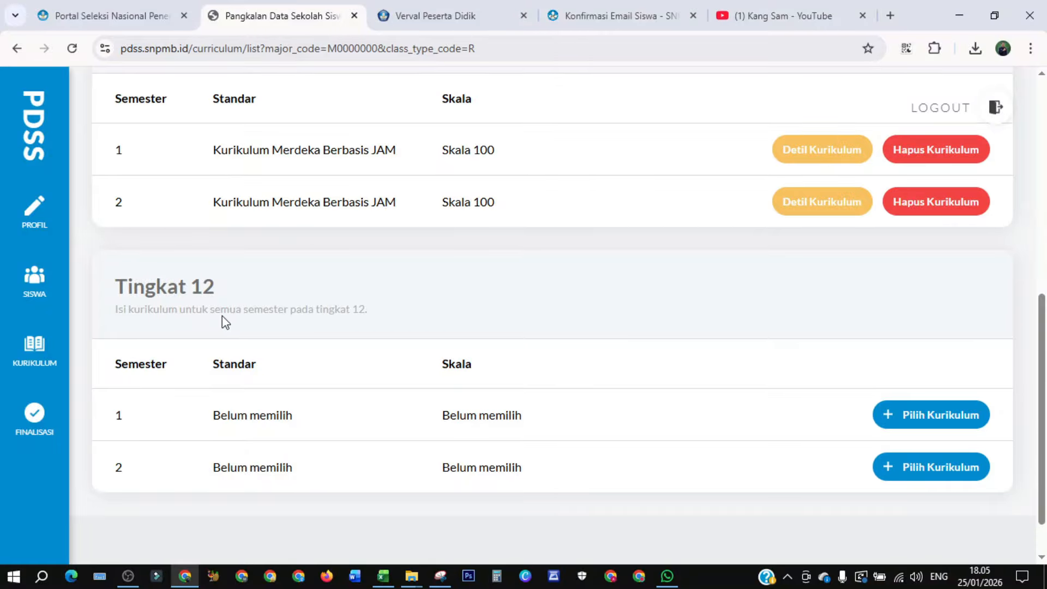
pyautogui.click(926, 417)
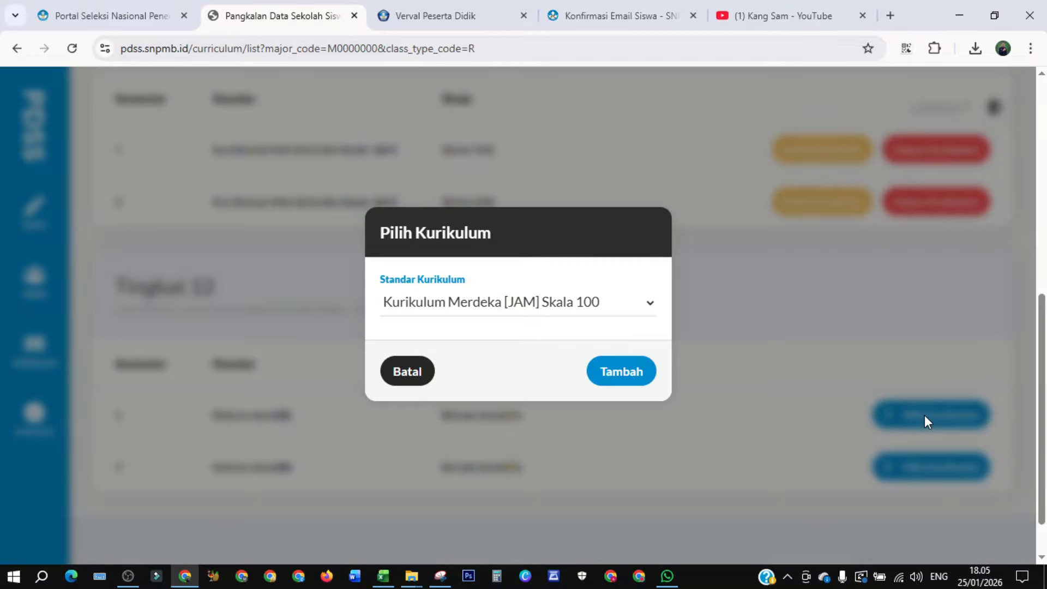
pyautogui.click(617, 376)
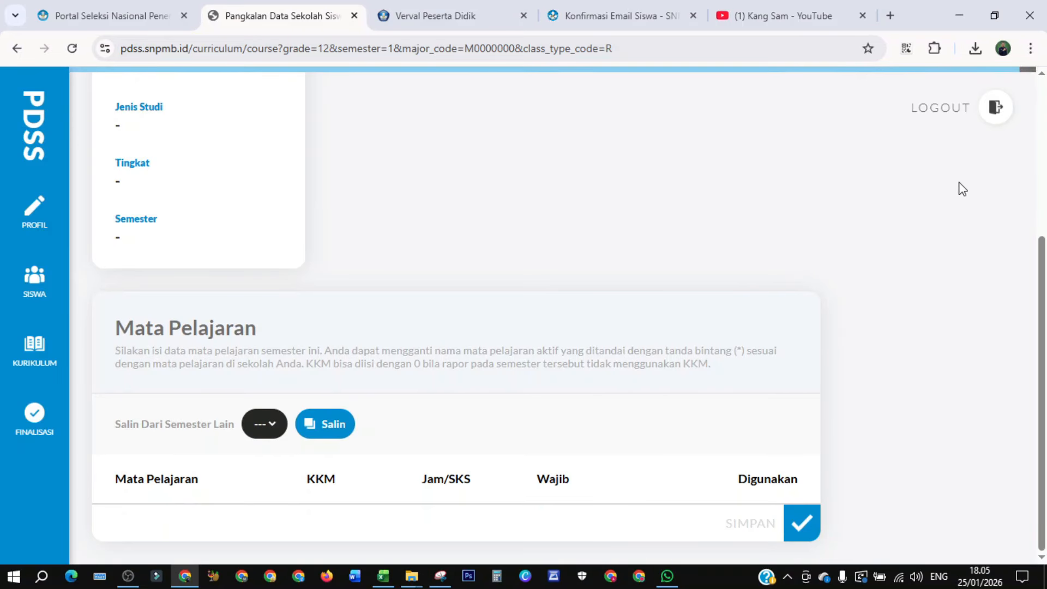
pyautogui.scroll(5, 960, 188)
pyautogui.click(926, 161)
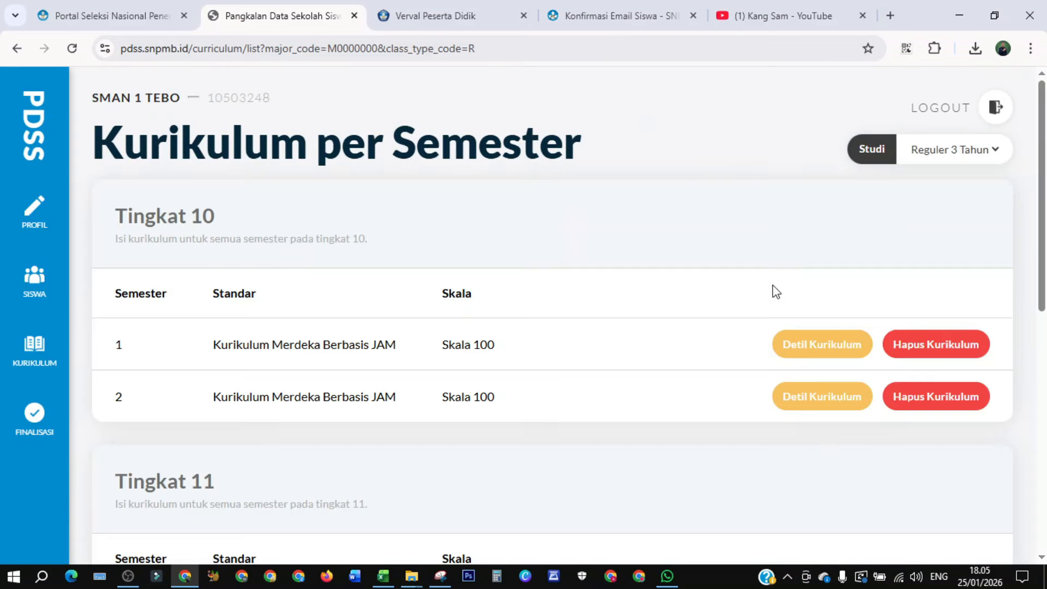
# - Open the grade 10 semester 1 curriculum details and set Ilmu Pengetahuan Alam hours to 9
pyautogui.scroll(-9, 678, 303)
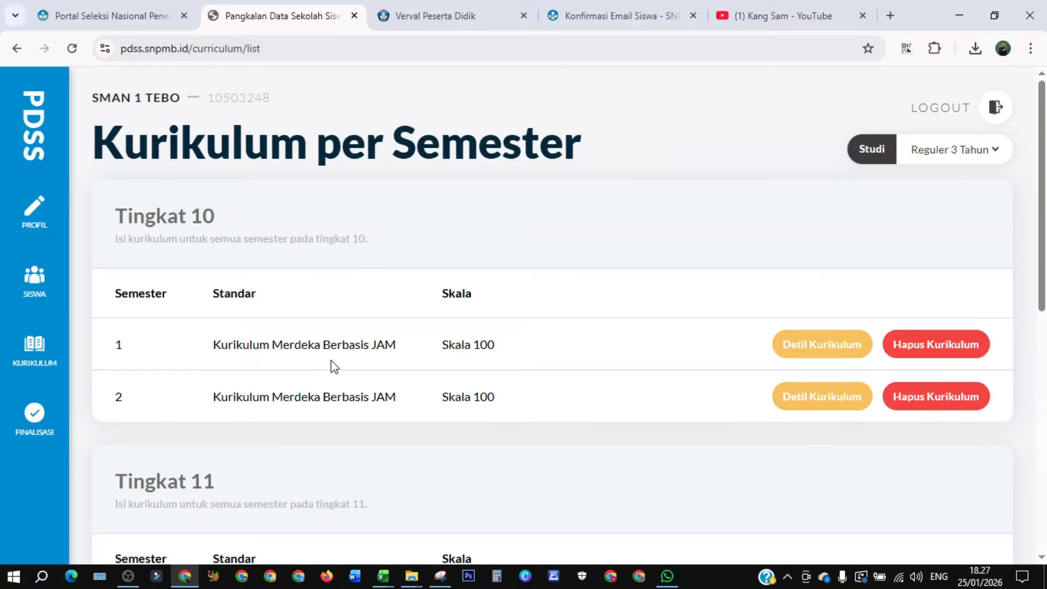
pyautogui.click(818, 352)
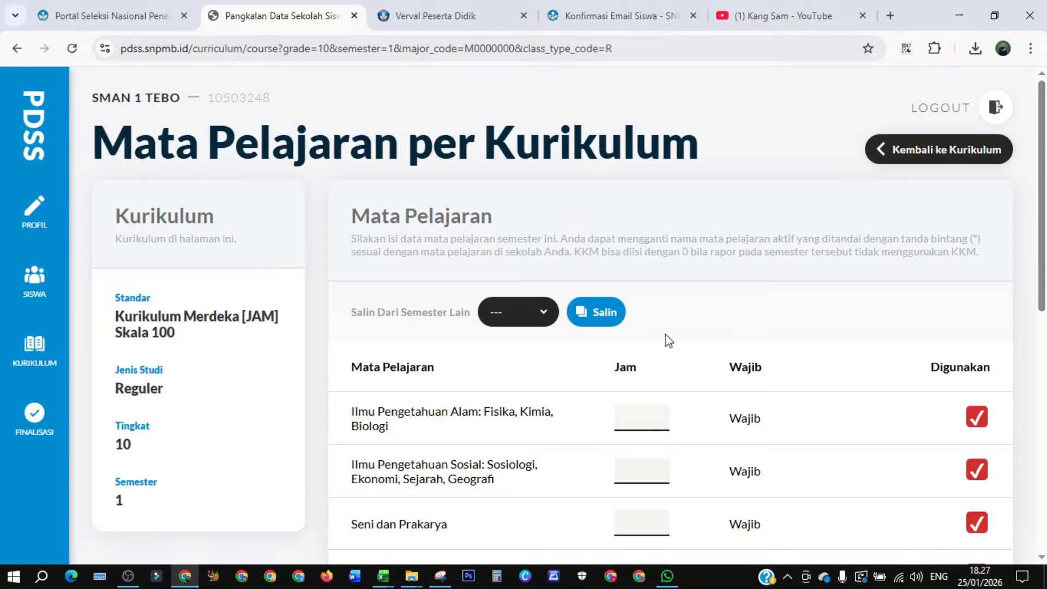
pyautogui.scroll(-3, 676, 335)
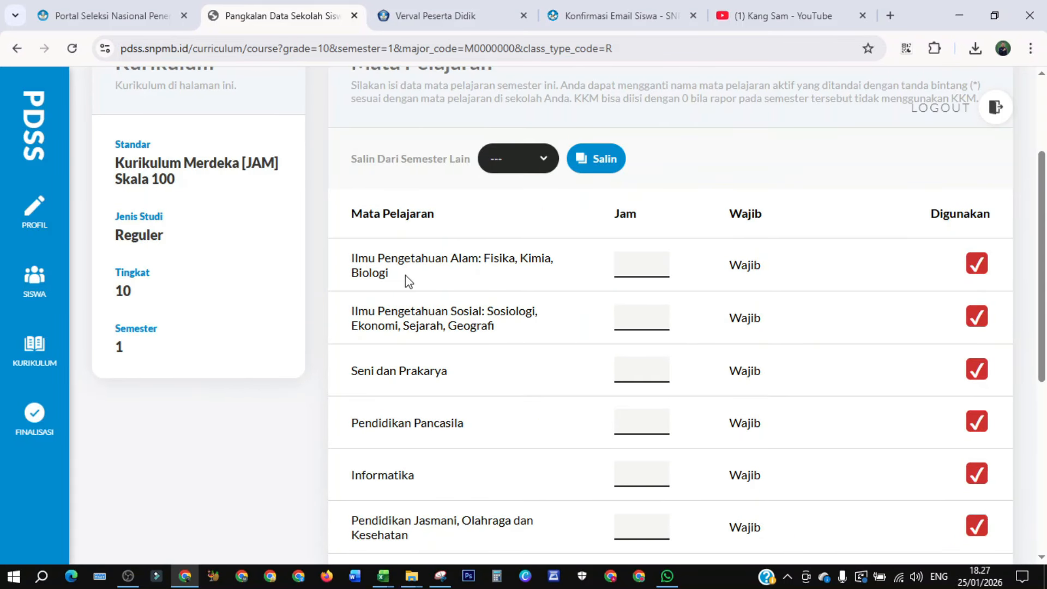
pyautogui.click(630, 265)
pyautogui.write('9')
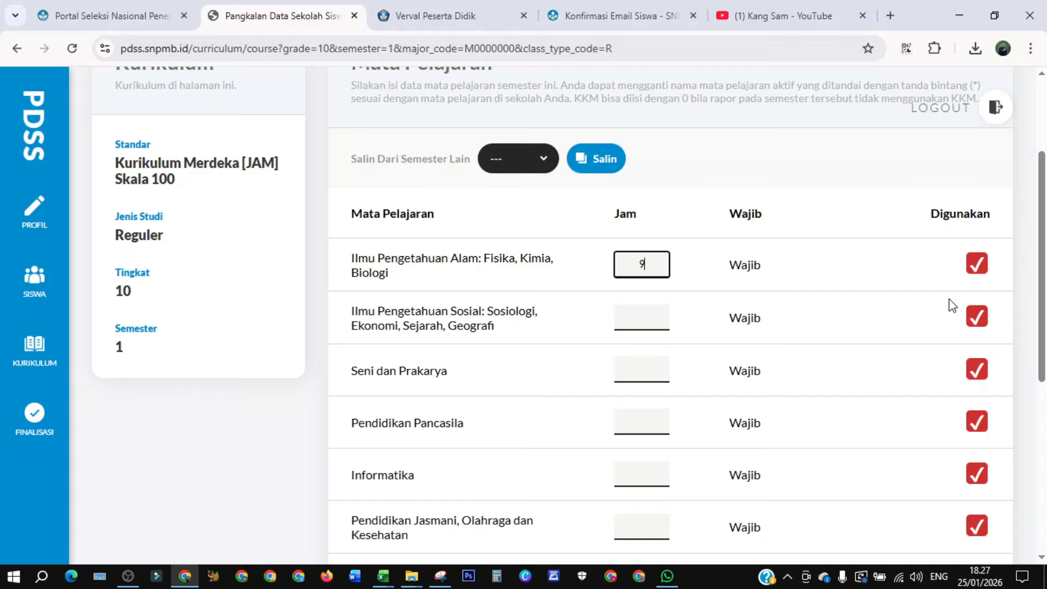
# - Set grade 10 semester 1 hours: Ilmu Pengetahuan Sosial 12, Seni dan Prakarya 2, Pendidikan Pancasila 2
pyautogui.scroll(-6, 1039, 291)
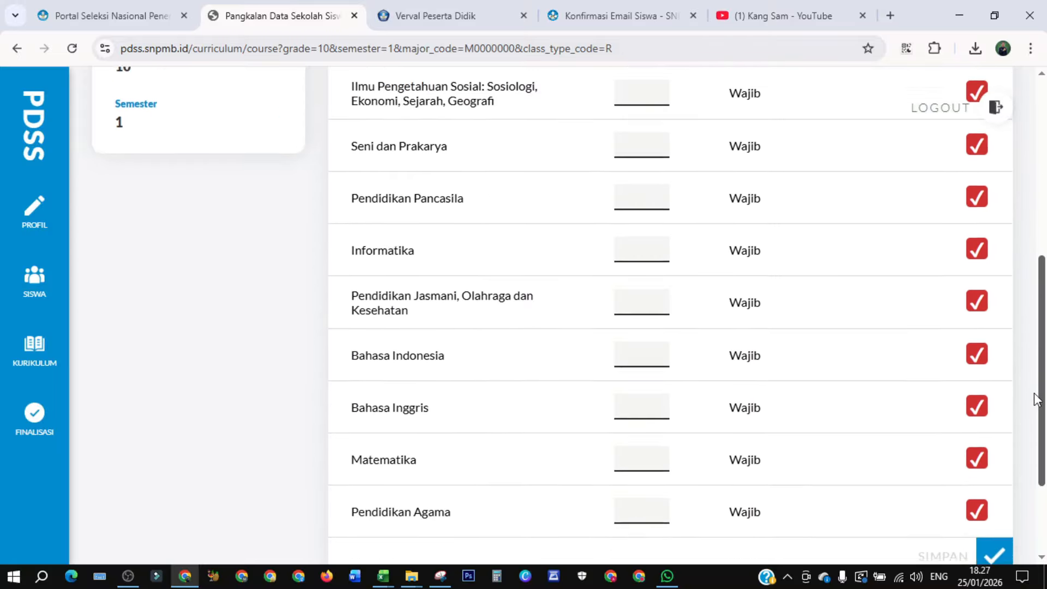
pyautogui.scroll(7, 1039, 284)
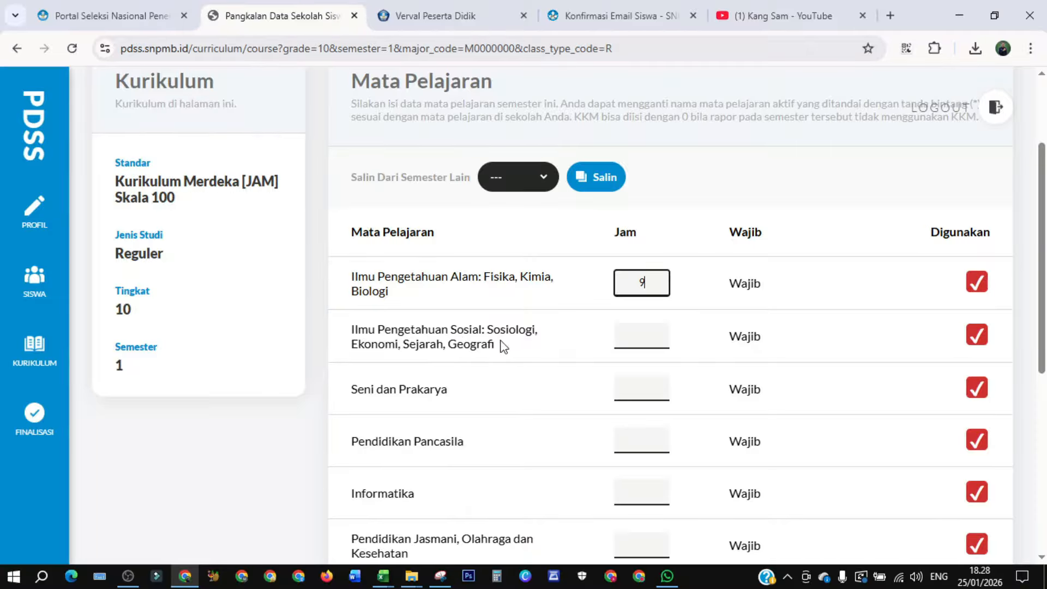
pyautogui.click(635, 337)
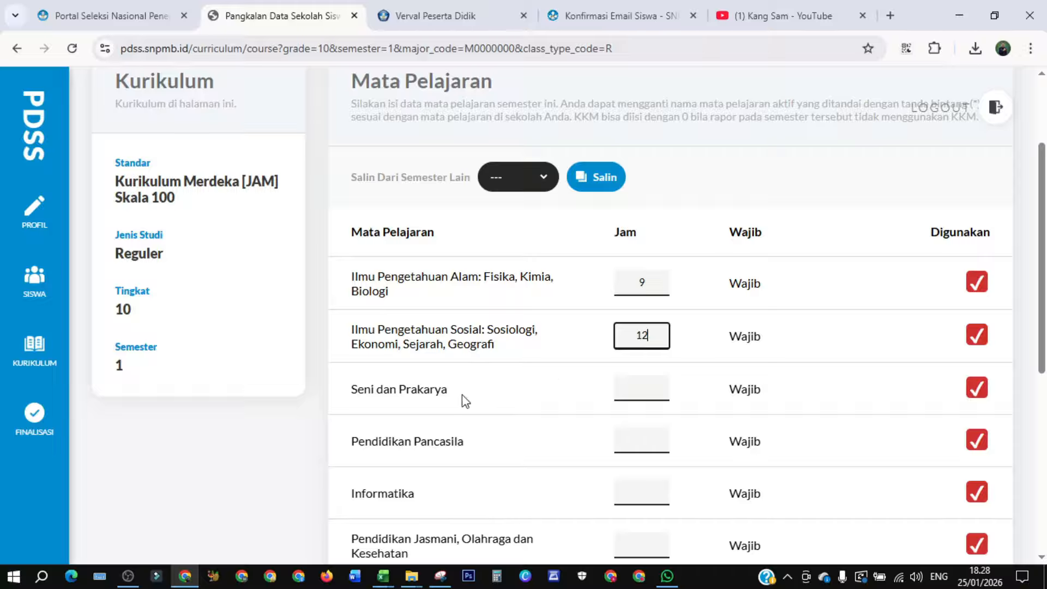
pyautogui.click(626, 385)
pyautogui.write('2')
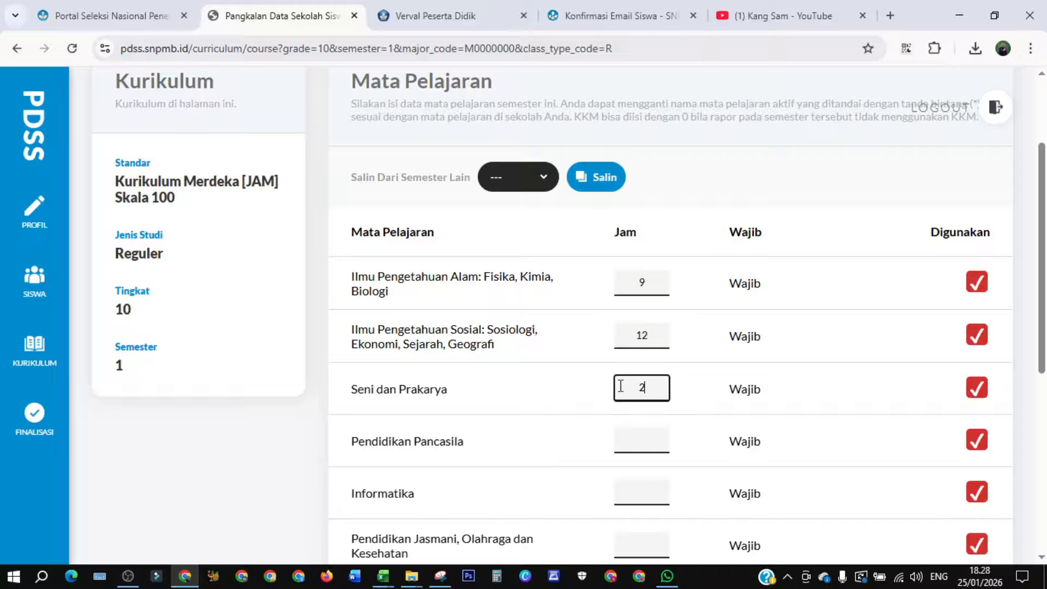
pyautogui.click(642, 442)
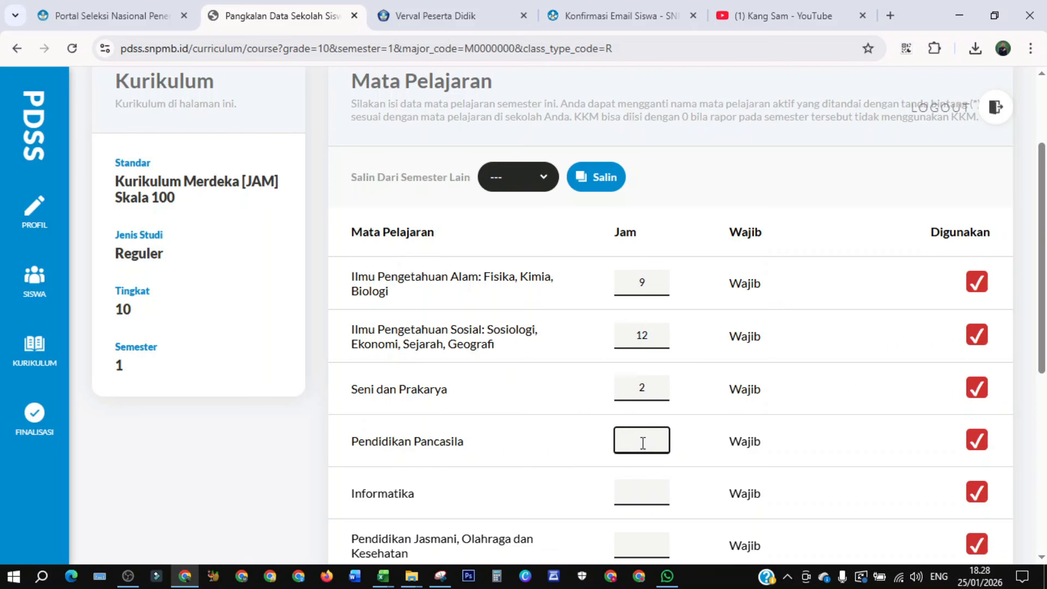
pyautogui.write('2')
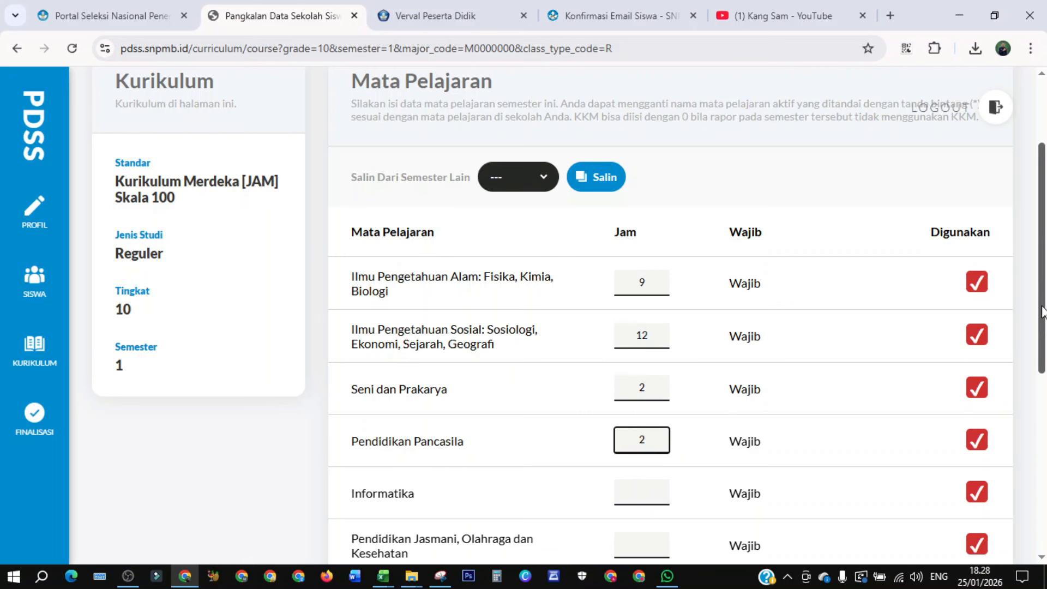
# - Set hours for Informatika to 3, Pendidikan Jasmani, Olahraga dan Kesehatan to 3, and Bahasa Indonesia to 4
pyautogui.moveTo(1039, 316); pyautogui.dragTo(1034, 446)
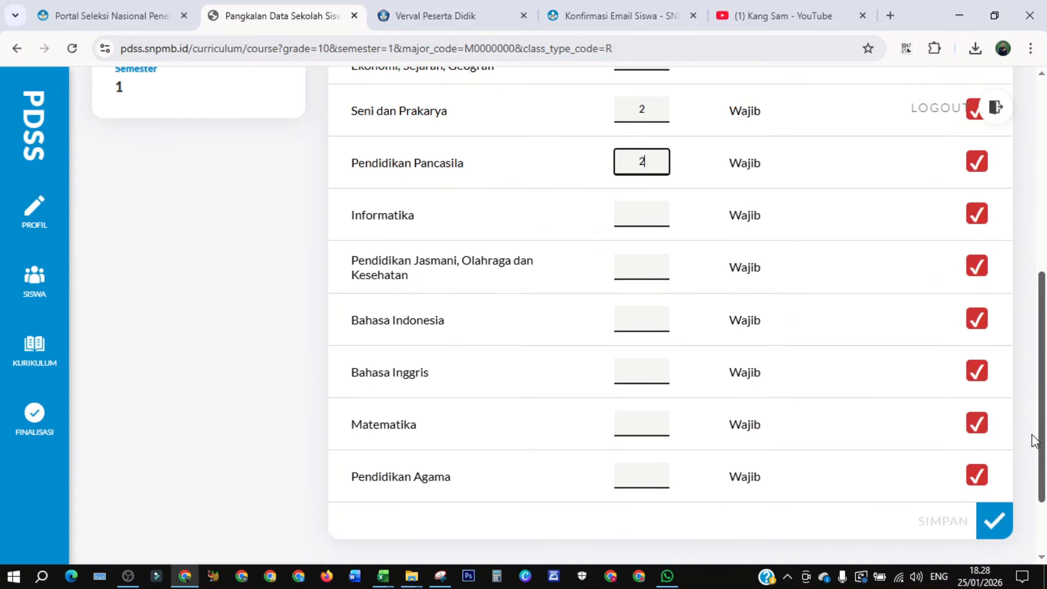
pyautogui.click(648, 218)
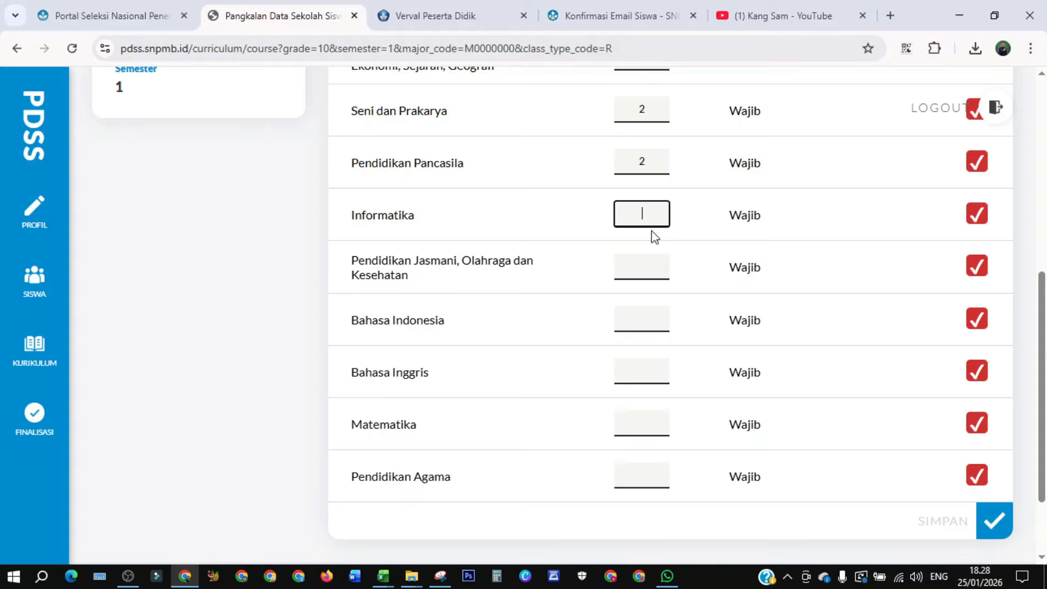
pyautogui.write('3')
pyautogui.click(634, 264)
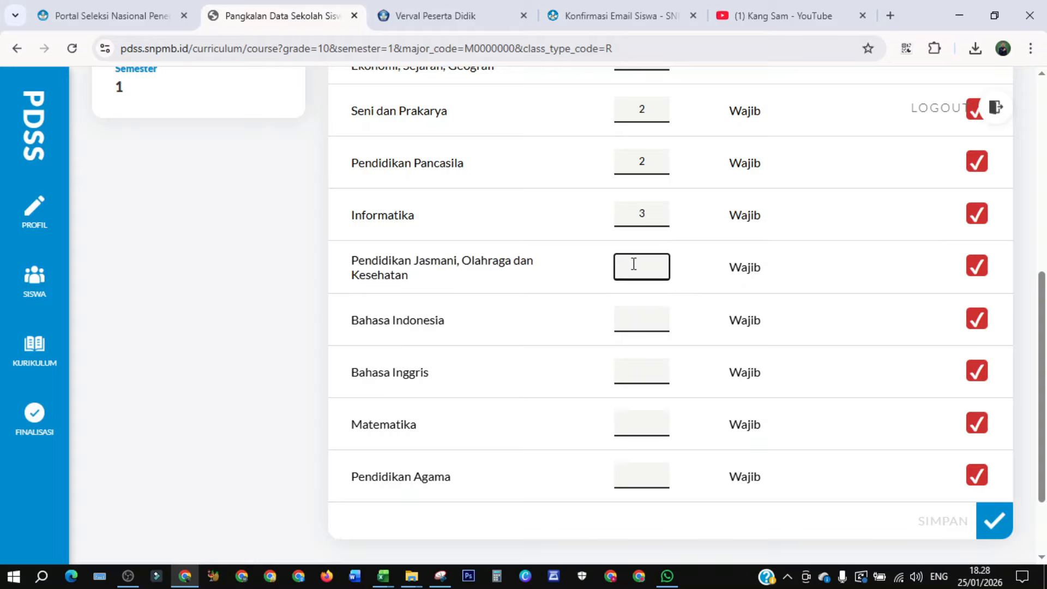
pyautogui.click(626, 325)
pyautogui.write('4')
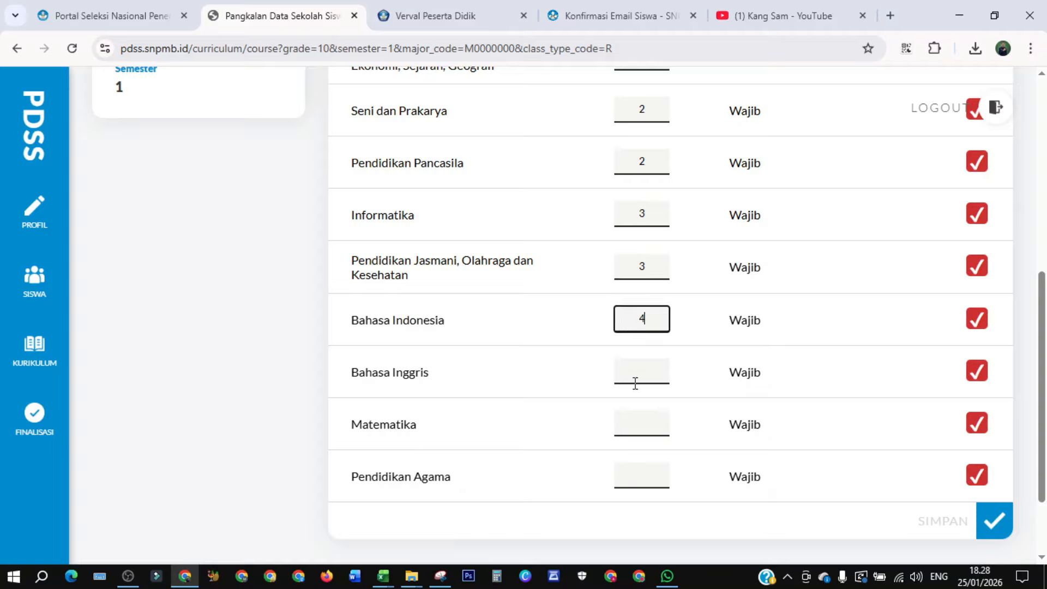
# - Set Bahasa Inggris to 2, Matematika to 4 and Pendidikan Agama to 3 hours, and save the subject hours
pyautogui.click(632, 375)
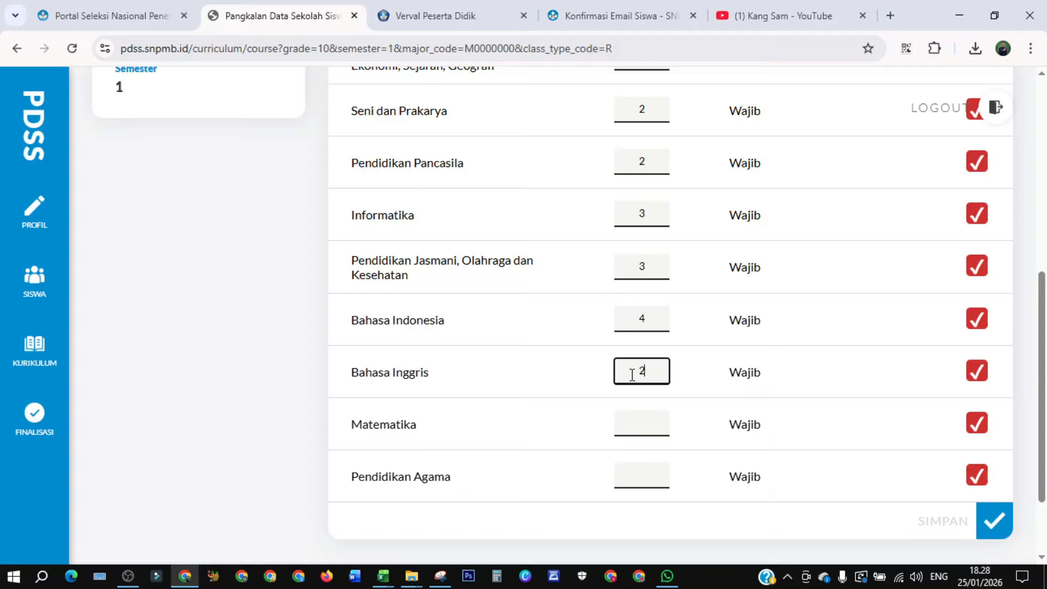
pyautogui.click(643, 420)
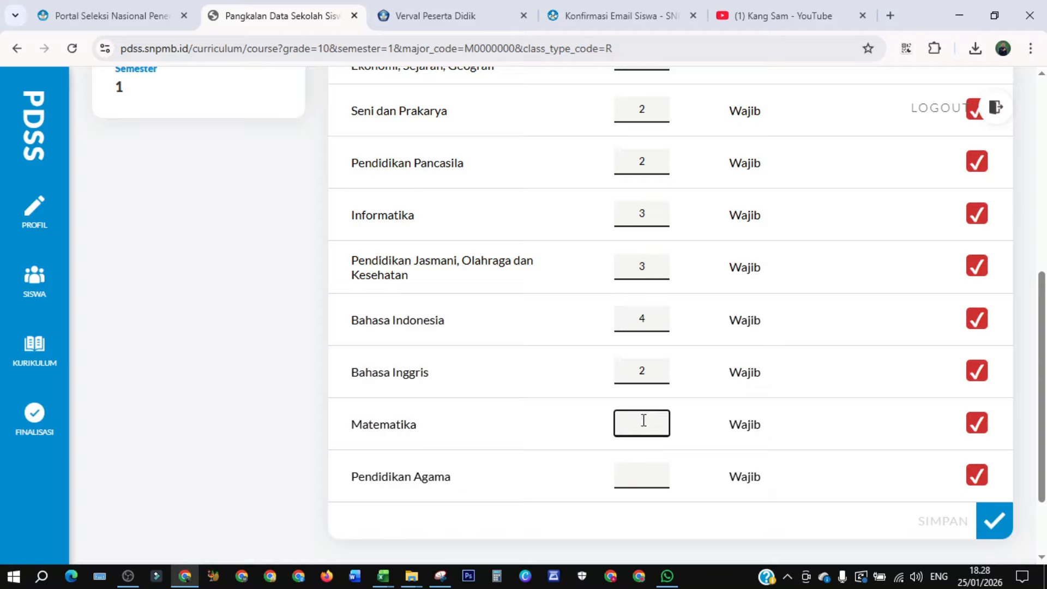
pyautogui.click(643, 474)
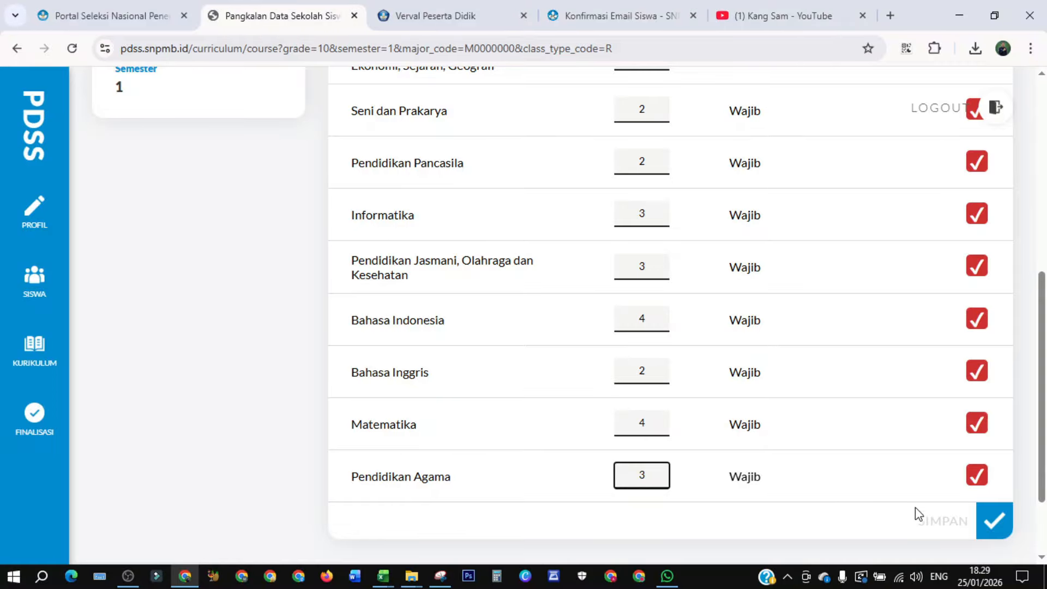
pyautogui.click(993, 532)
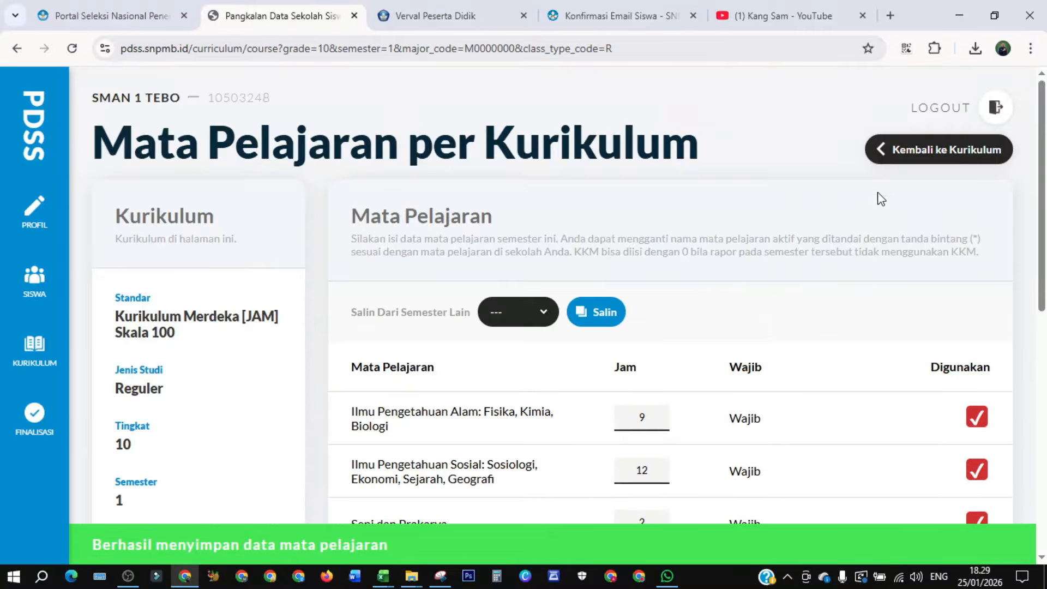
# - Open the grade 10 semester 2 curriculum details and copy its subject hours from 10 Sem. 1
pyautogui.click(891, 154)
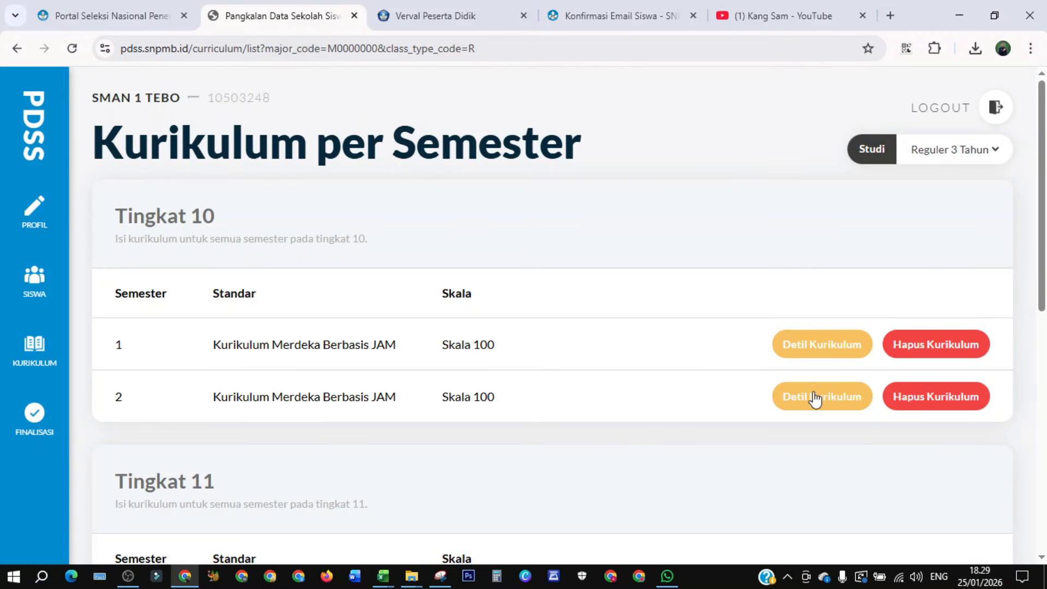
pyautogui.click(815, 399)
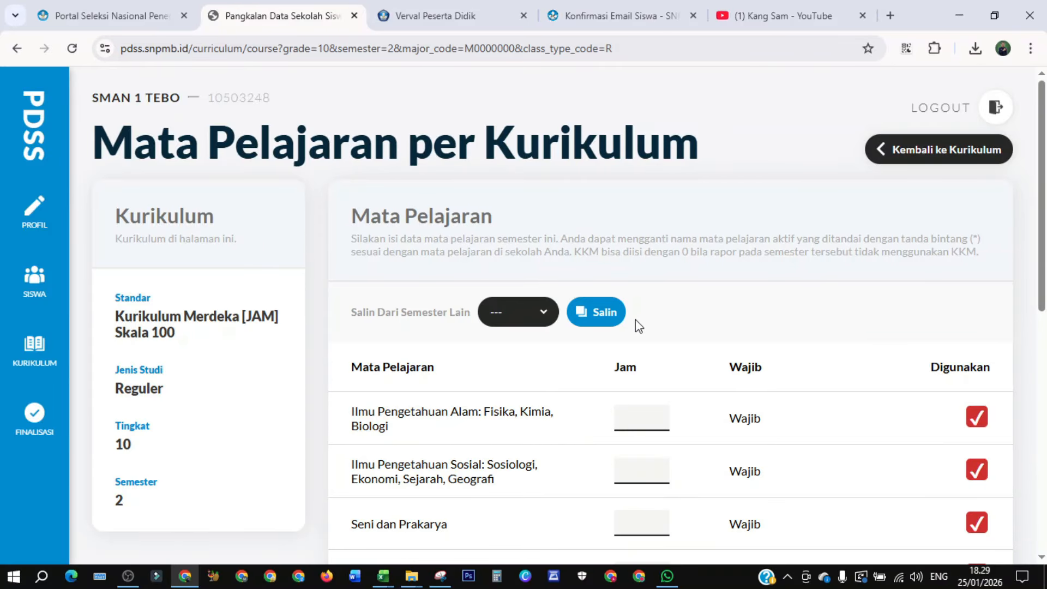
pyautogui.moveTo(1042, 247); pyautogui.dragTo(1043, 510)
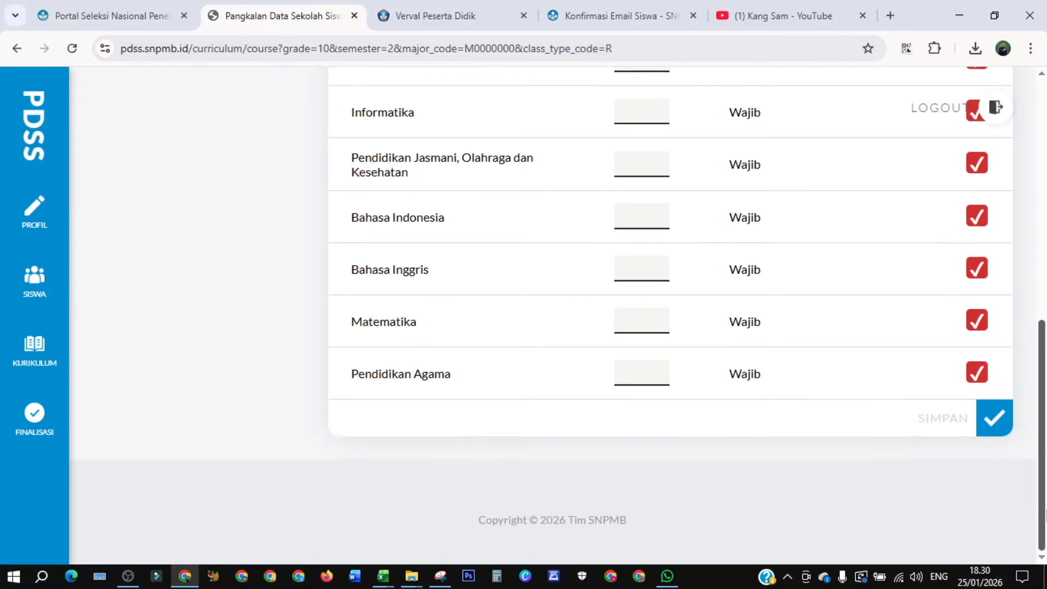
pyautogui.scroll(8, 665, 226)
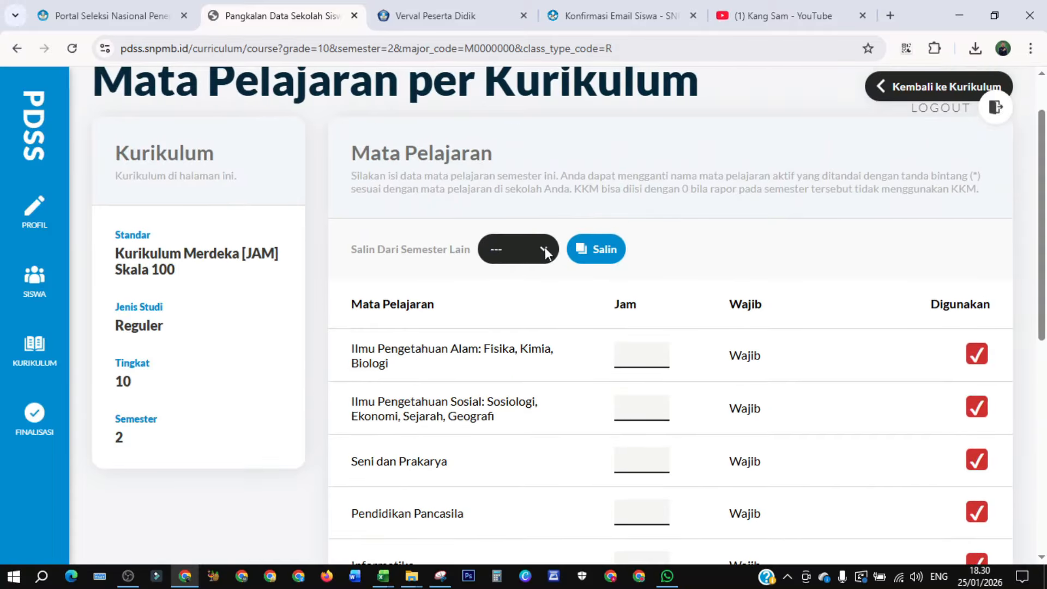
pyautogui.click(544, 251)
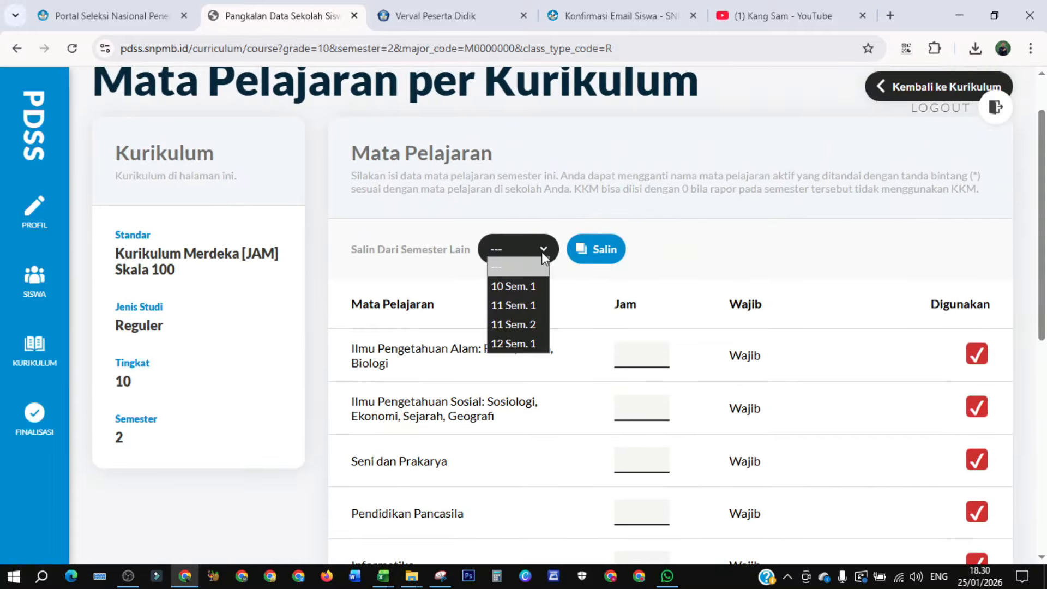
pyautogui.click(518, 287)
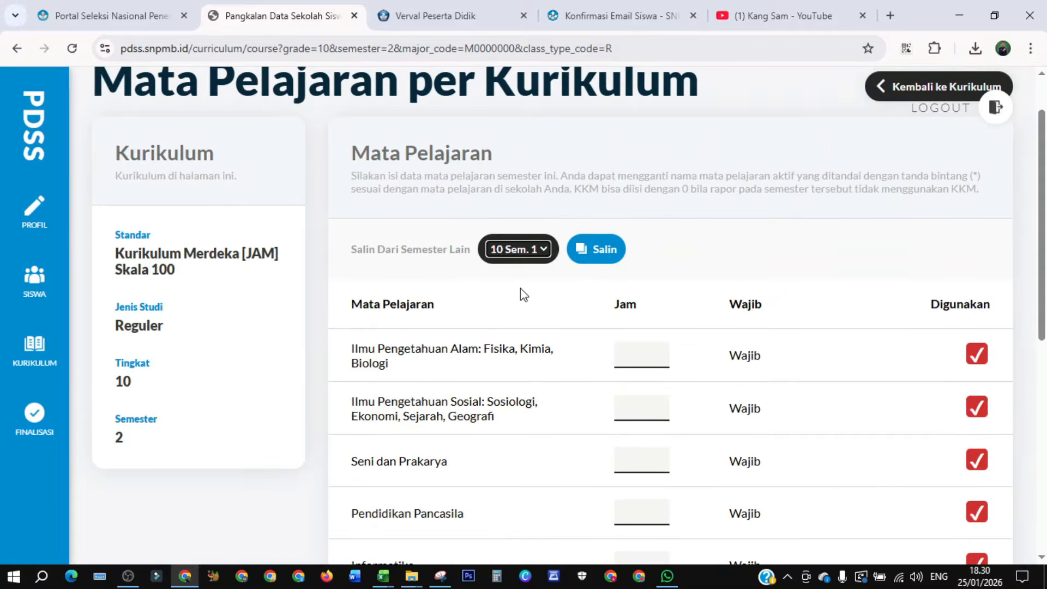
pyautogui.click(595, 252)
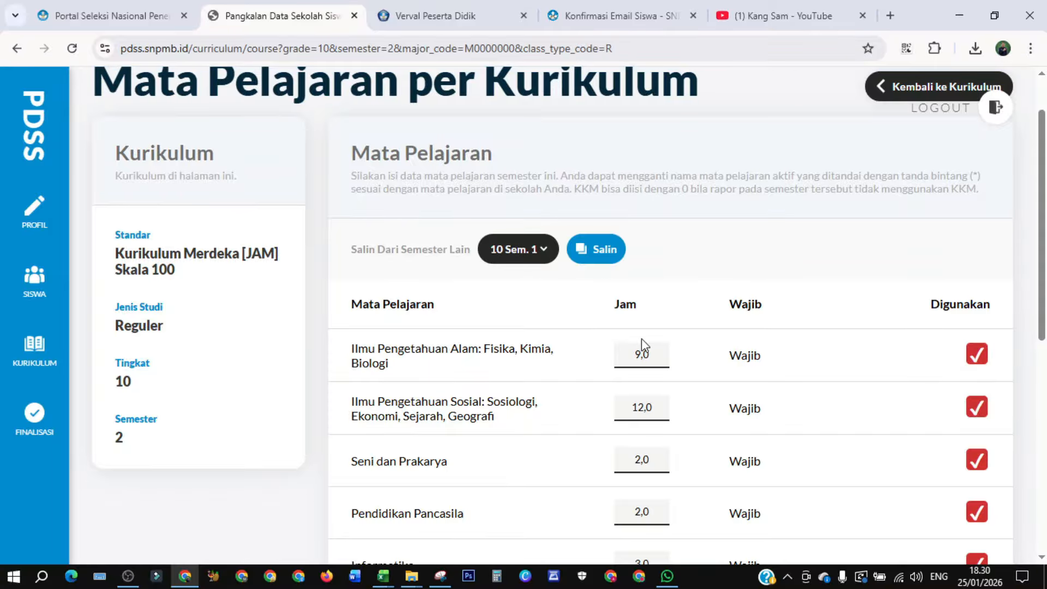
# - Save the copied grade 10 semester 2 subject hours and return to the curriculum list
pyautogui.moveTo(1041, 210); pyautogui.dragTo(1044, 428)
pyautogui.click(988, 403)
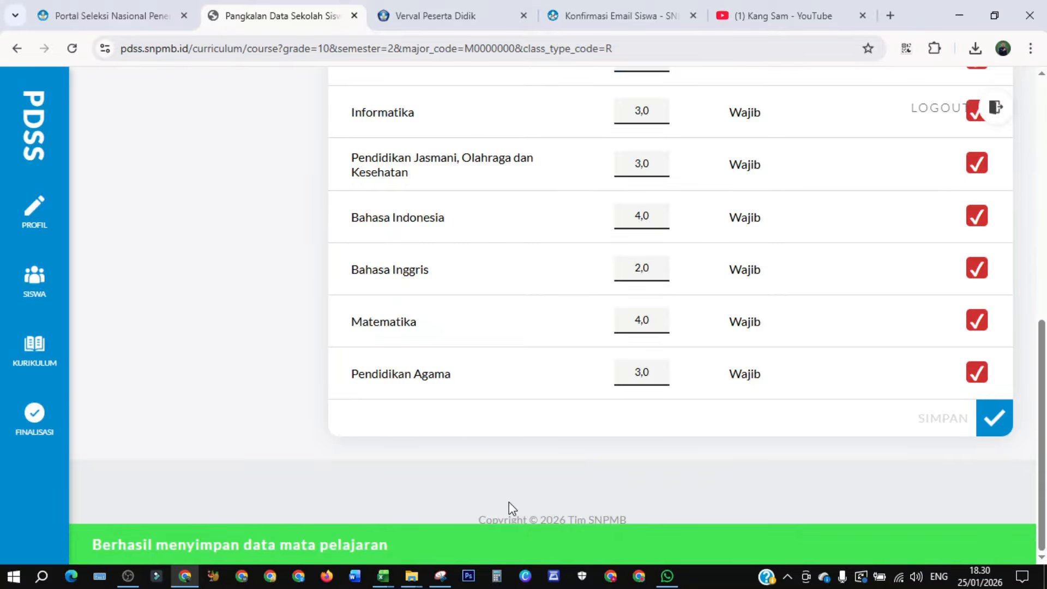
pyautogui.scroll(7, 748, 305)
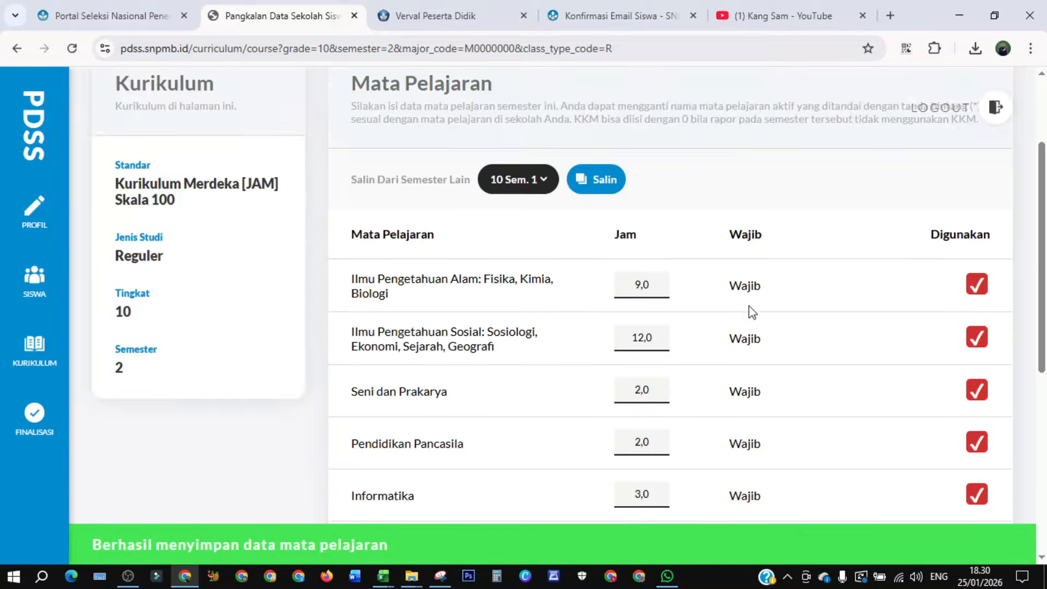
pyautogui.scroll(3, 748, 305)
pyautogui.click(931, 156)
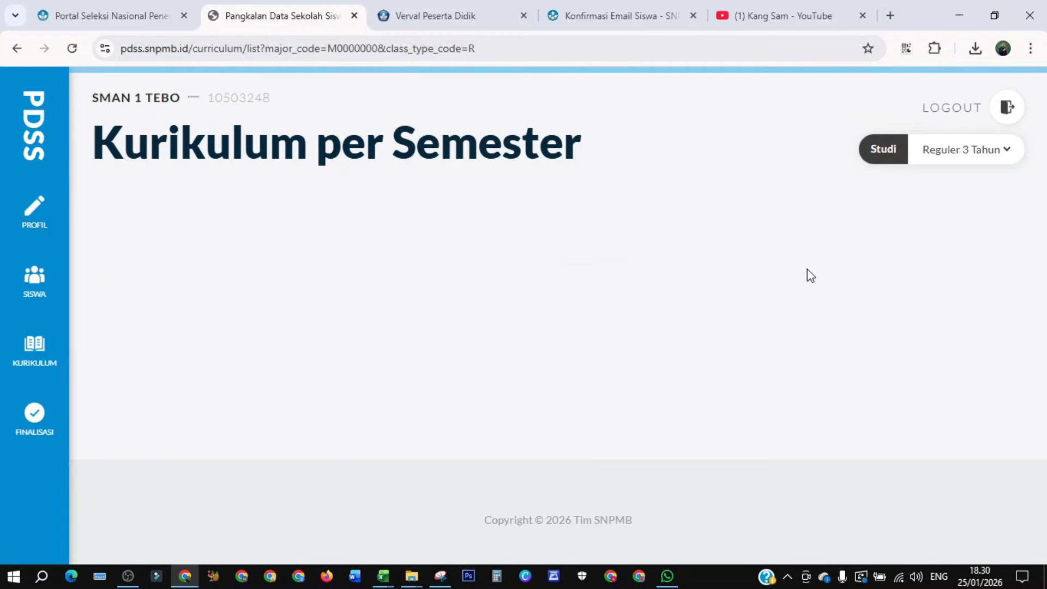
# - Open the grade 11 semester 1 curriculum details and set Pendidikan Pancasila hours to 2
pyautogui.scroll(-4, 758, 334)
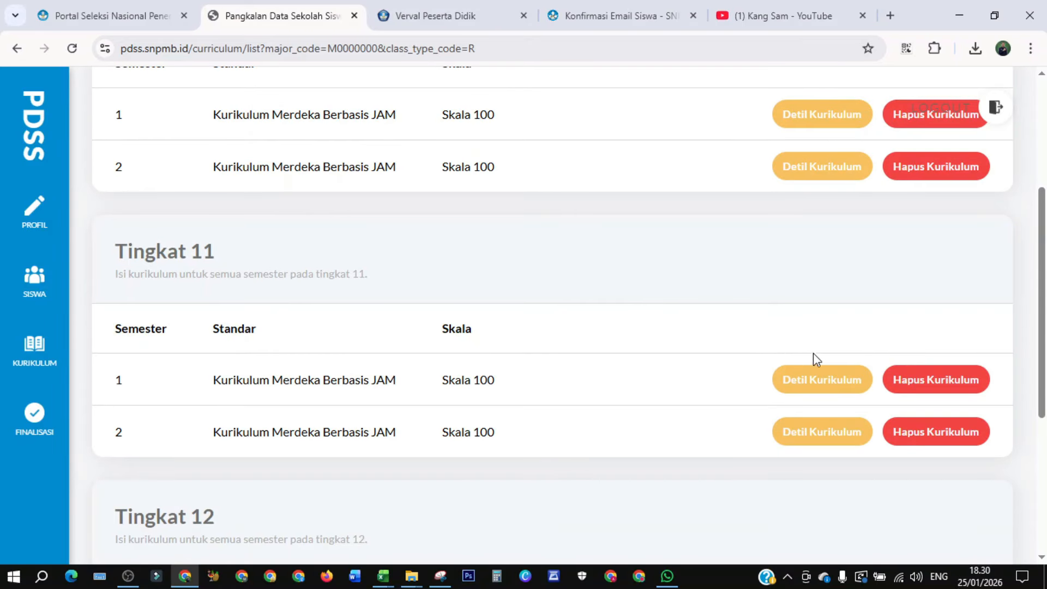
pyautogui.click(814, 387)
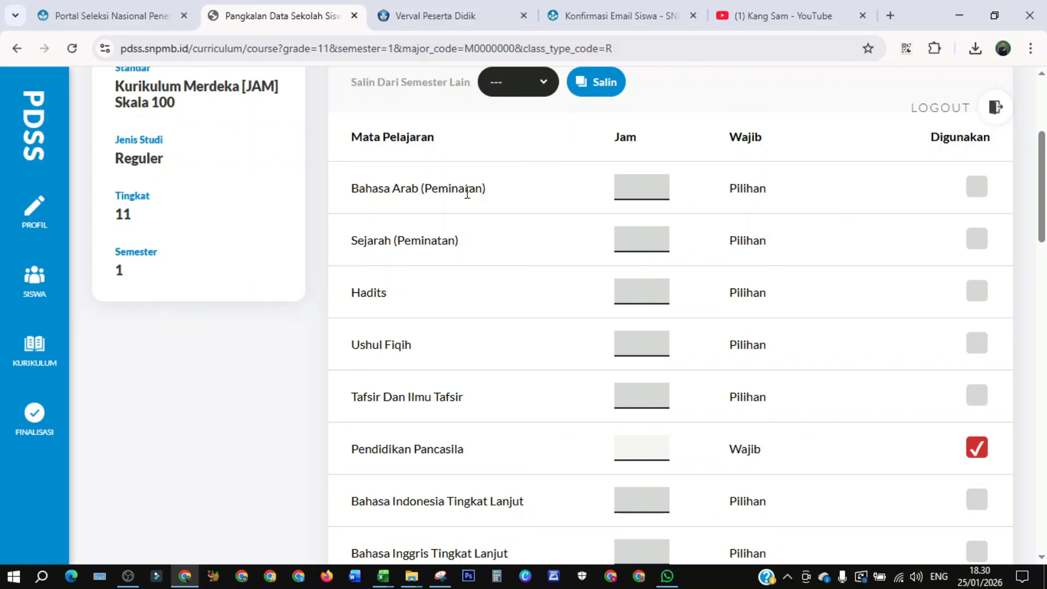
pyautogui.scroll(1, 693, 221)
pyautogui.scroll(1, 692, 222)
pyautogui.scroll(-3, 691, 222)
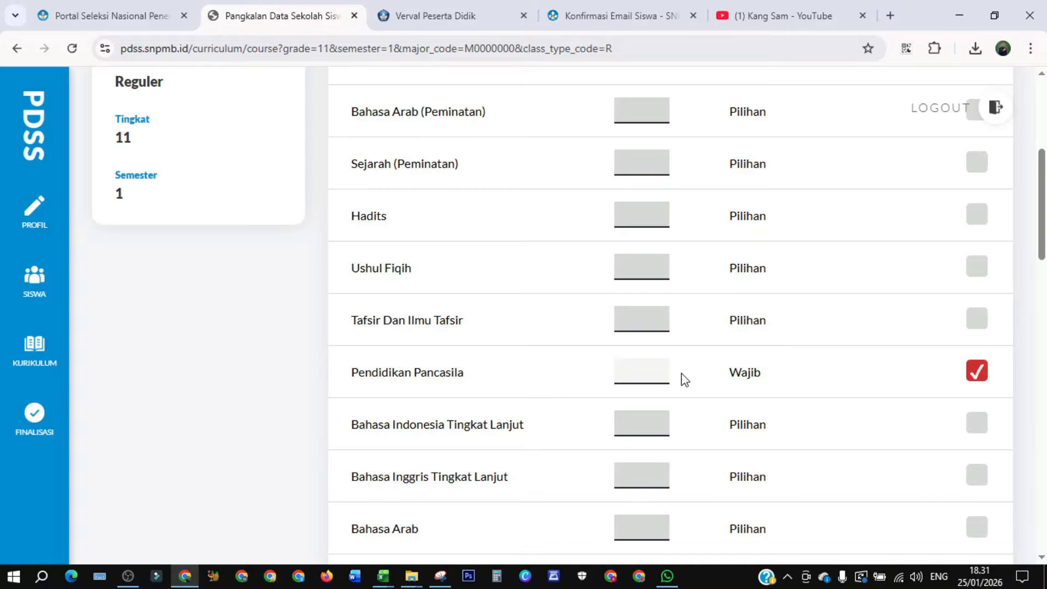
pyautogui.scroll(3, 686, 381)
pyautogui.scroll(-3, 690, 383)
pyautogui.scroll(-1, 690, 384)
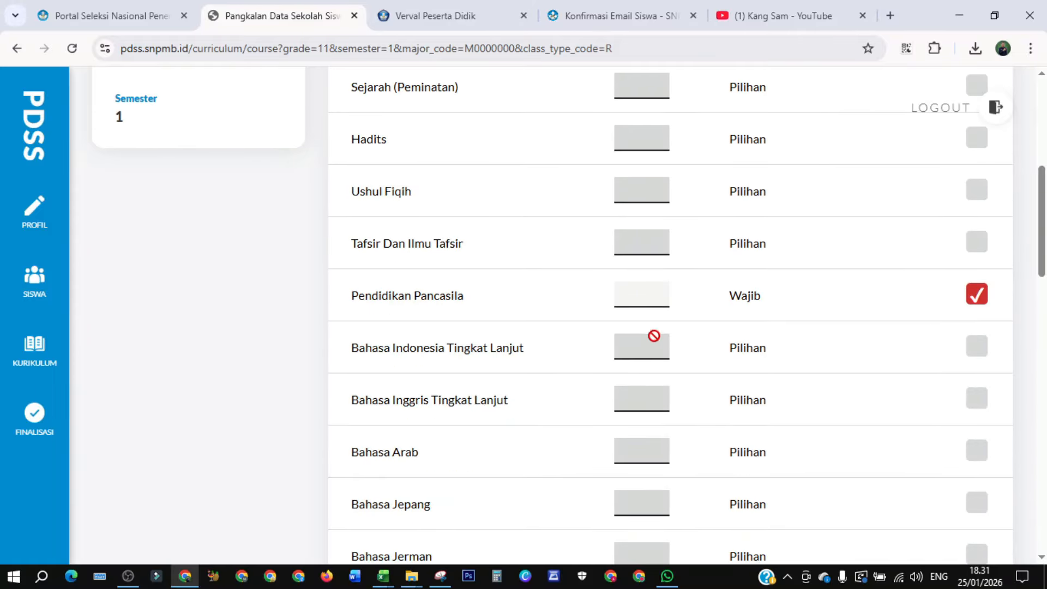
pyautogui.click(644, 295)
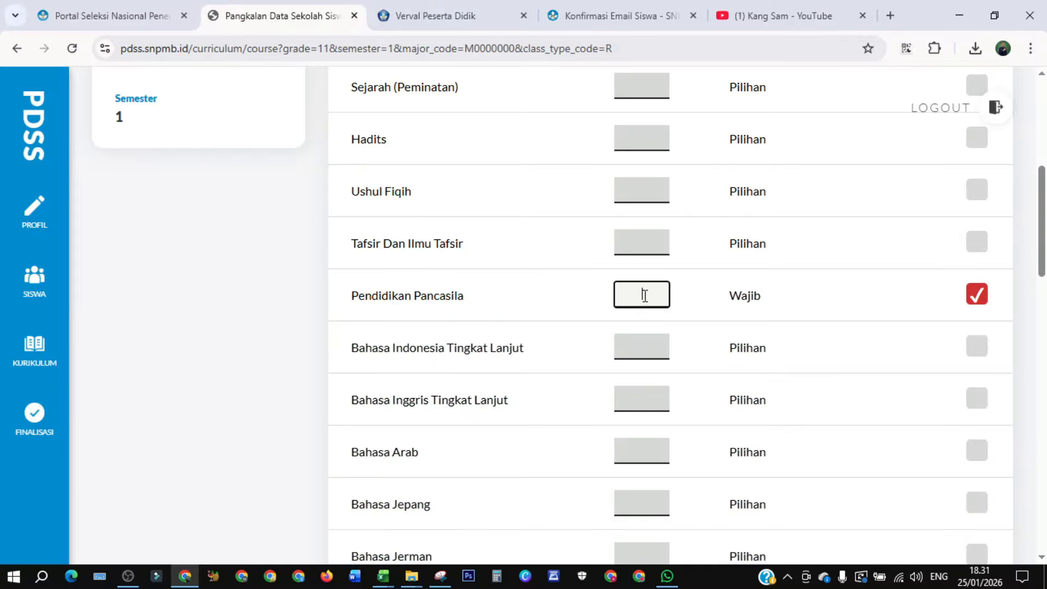
pyautogui.write('2')
# - Enable the elective Bahasa Inggris Tingkat Lanjut and set its hours to 5
pyautogui.moveTo(1042, 245); pyautogui.dragTo(1044, 283)
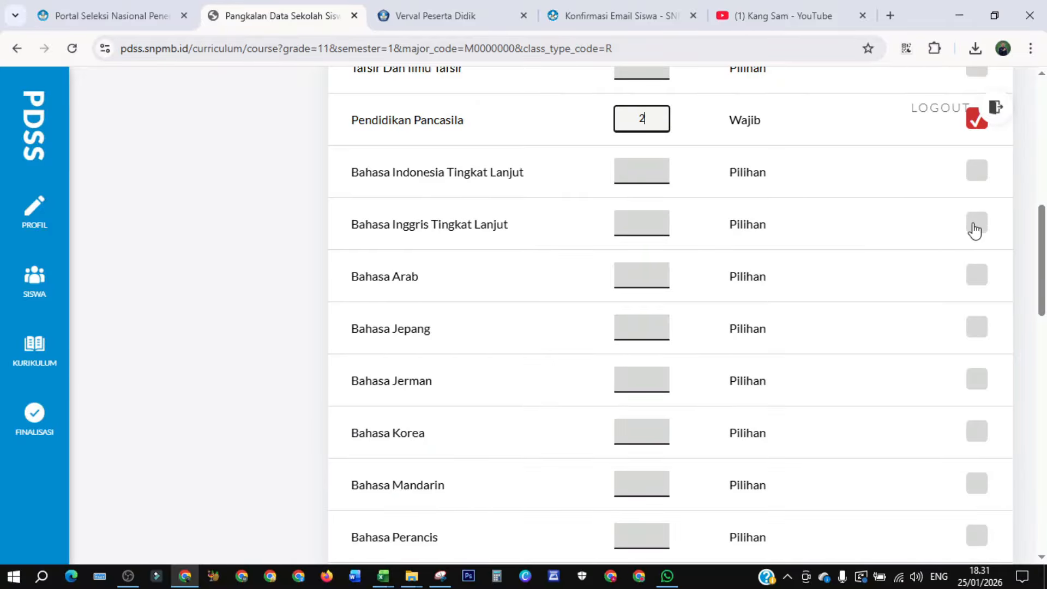
pyautogui.click(976, 226)
pyautogui.click(644, 224)
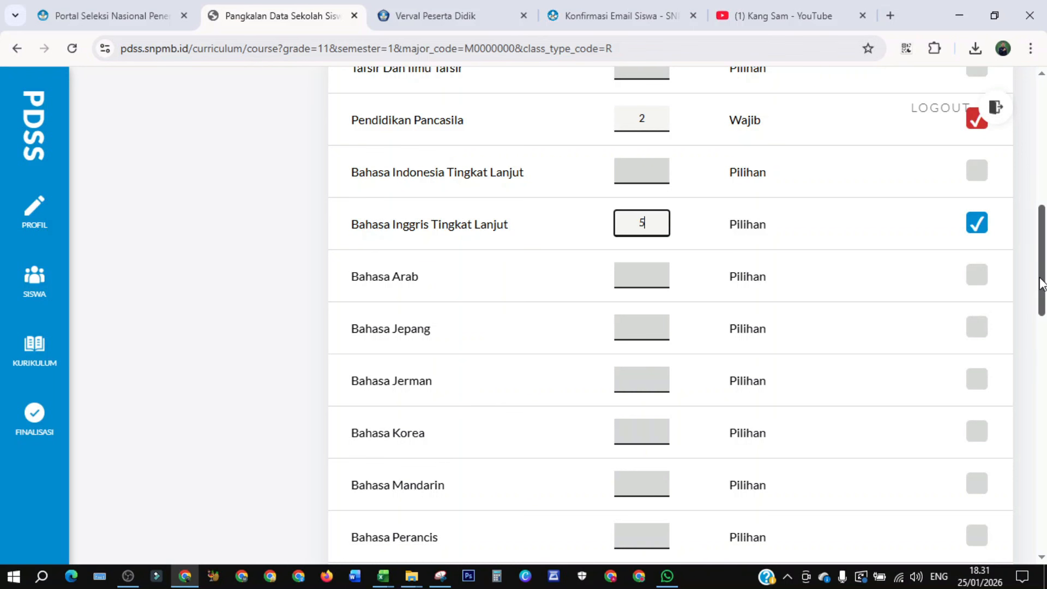
# - Enable the electives Matematika Tingkat Lanjut and Fisika, setting each to 5 hours
pyautogui.moveTo(1037, 280); pyautogui.dragTo(1022, 360)
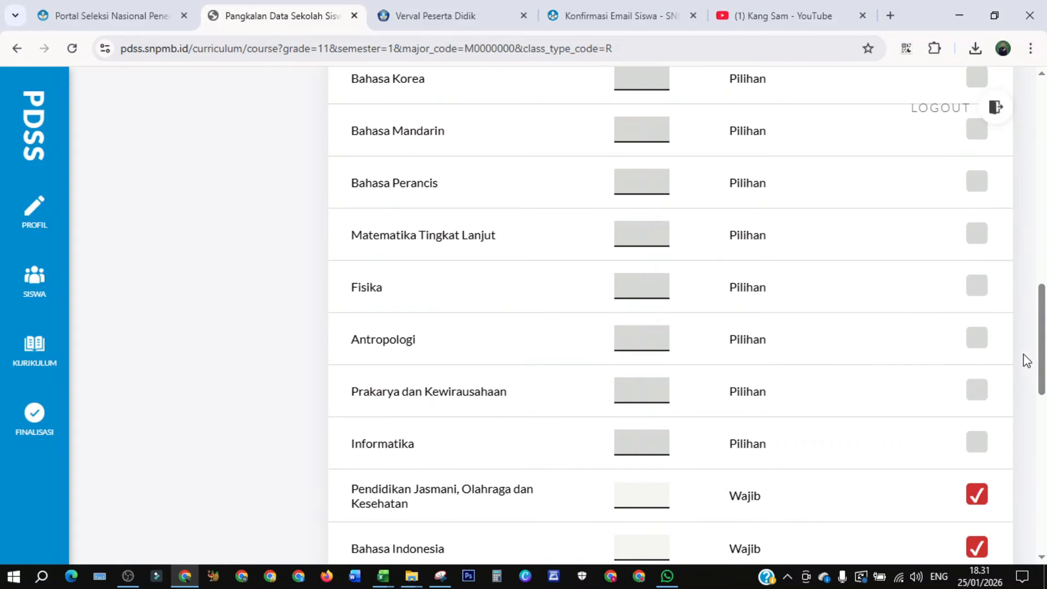
pyautogui.click(975, 237)
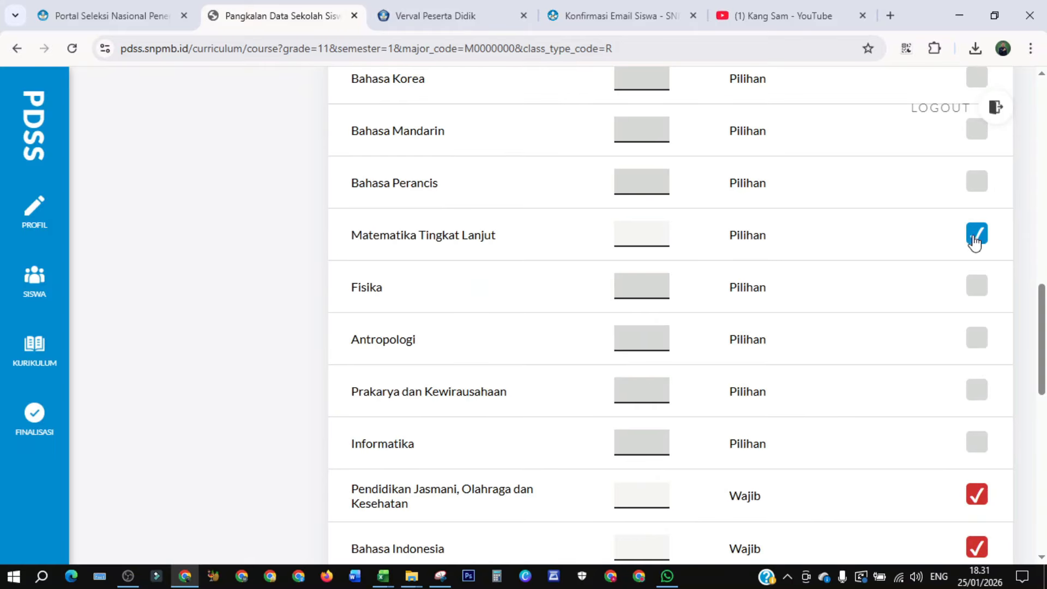
pyautogui.click(661, 233)
pyautogui.write('5')
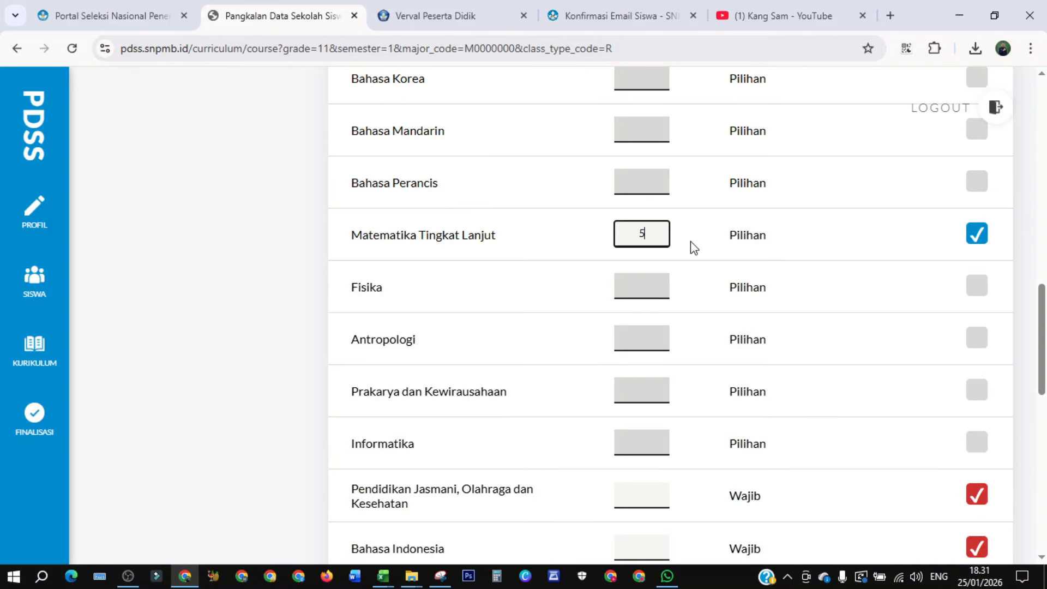
pyautogui.click(979, 293)
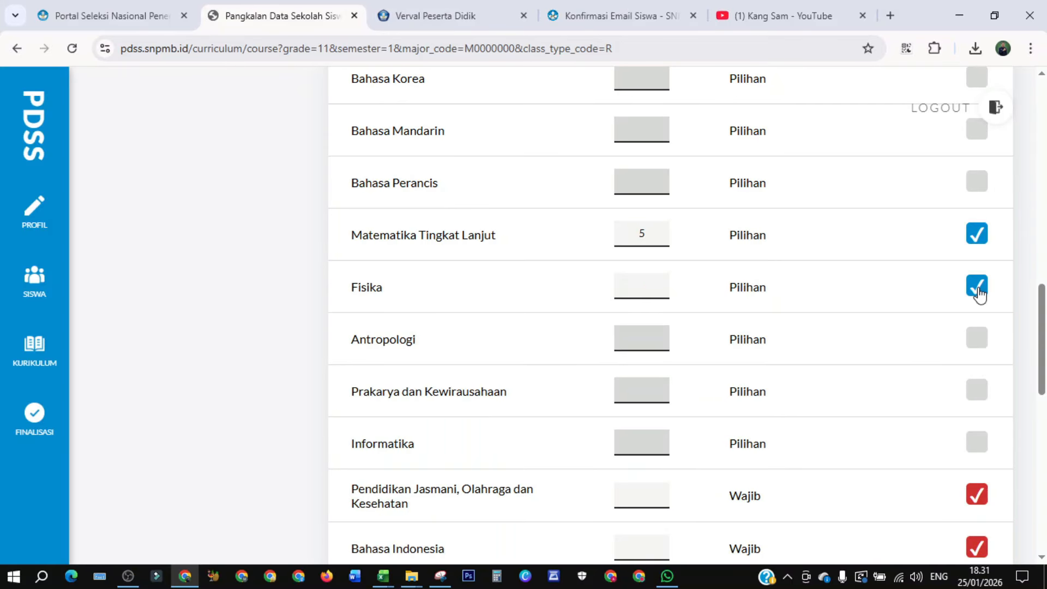
pyautogui.click(657, 293)
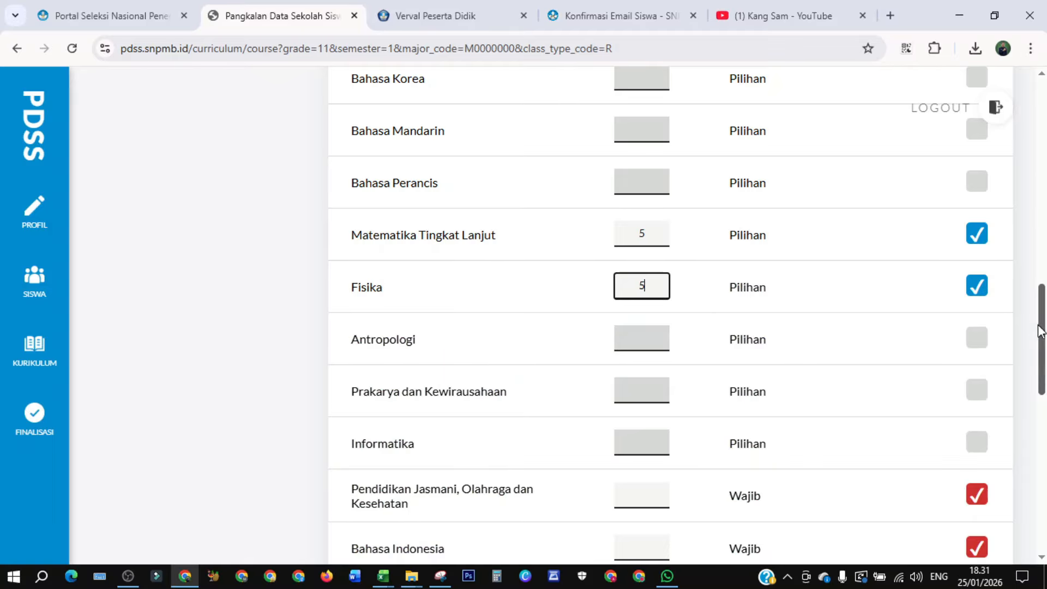
# - Enable Prakarya dan Kewirausahaan with 2 hours and set Pendidikan Jasmani, Olahraga dan Kesehatan to 3 hours
pyautogui.scroll(-2, 1039, 330)
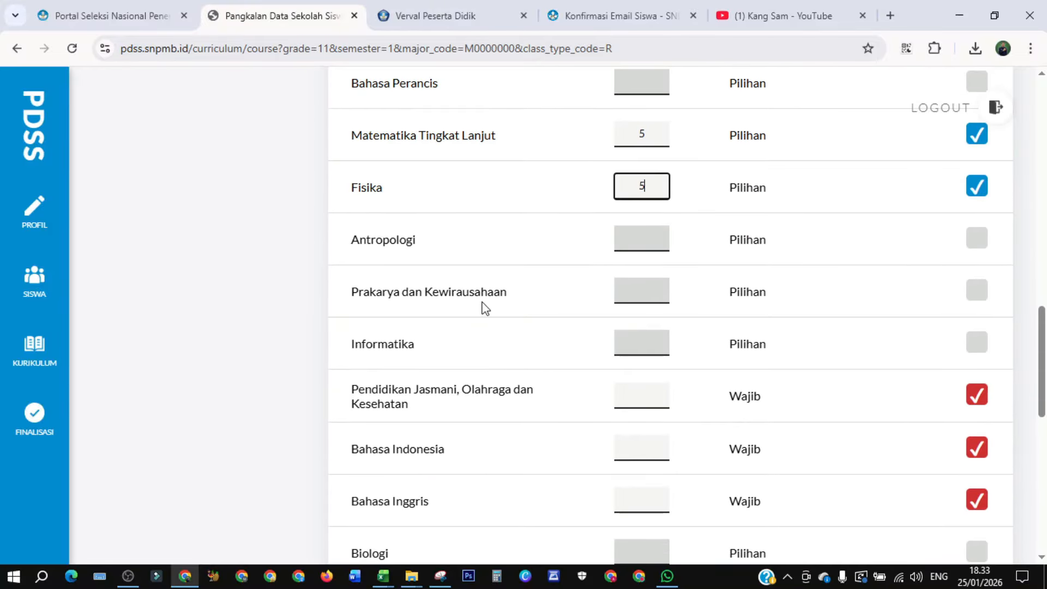
pyautogui.click(975, 294)
pyautogui.click(636, 296)
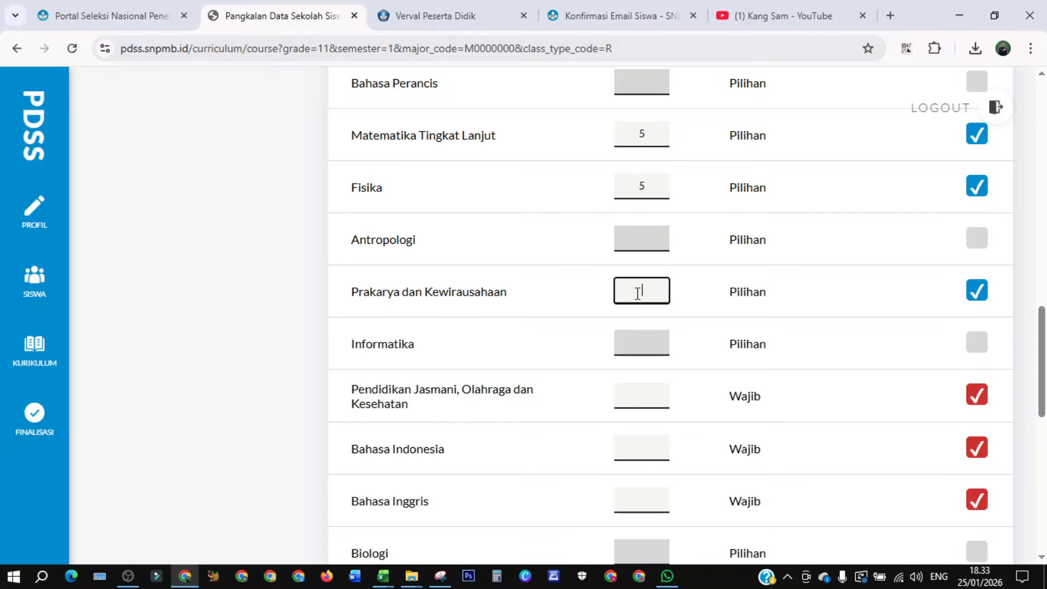
pyautogui.write('2')
pyautogui.scroll(-3, 1043, 349)
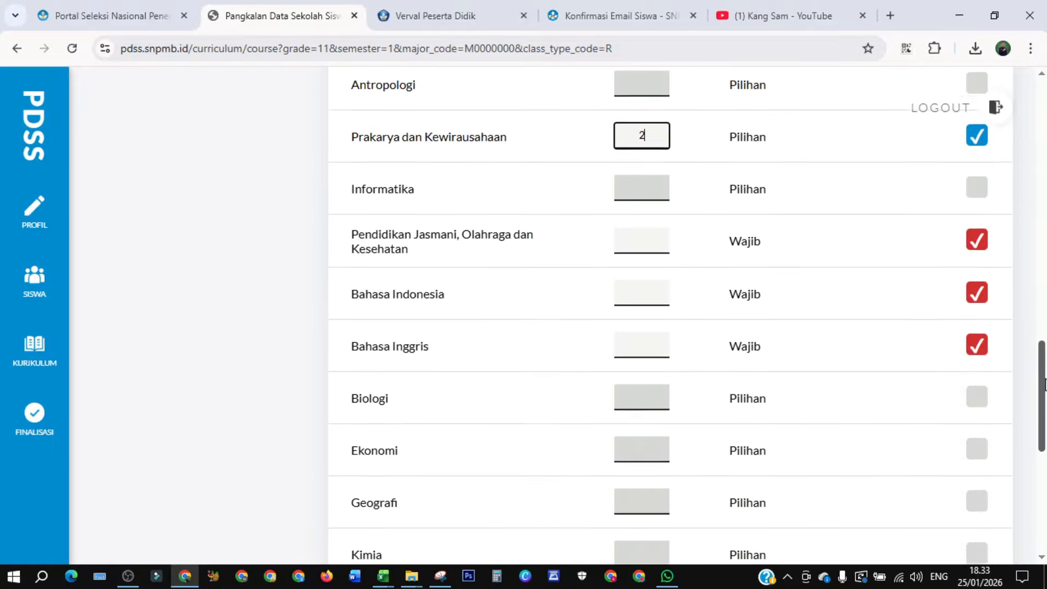
pyautogui.click(637, 225)
pyautogui.write('3')
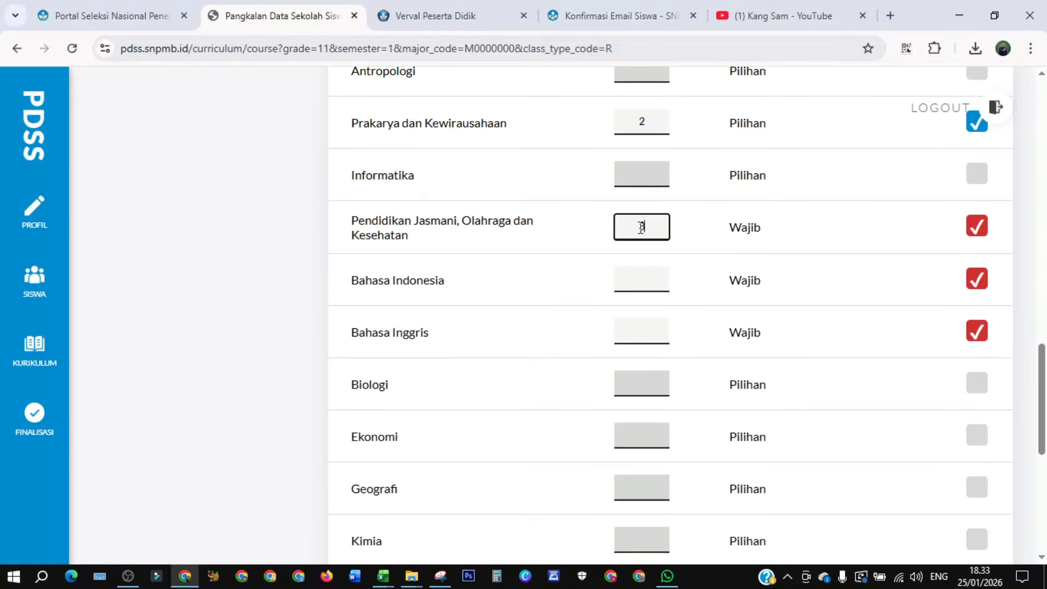
# - Set Bahasa Indonesia to 4 hours and Bahasa Inggris to 3 hours
pyautogui.click(642, 279)
pyautogui.write('4')
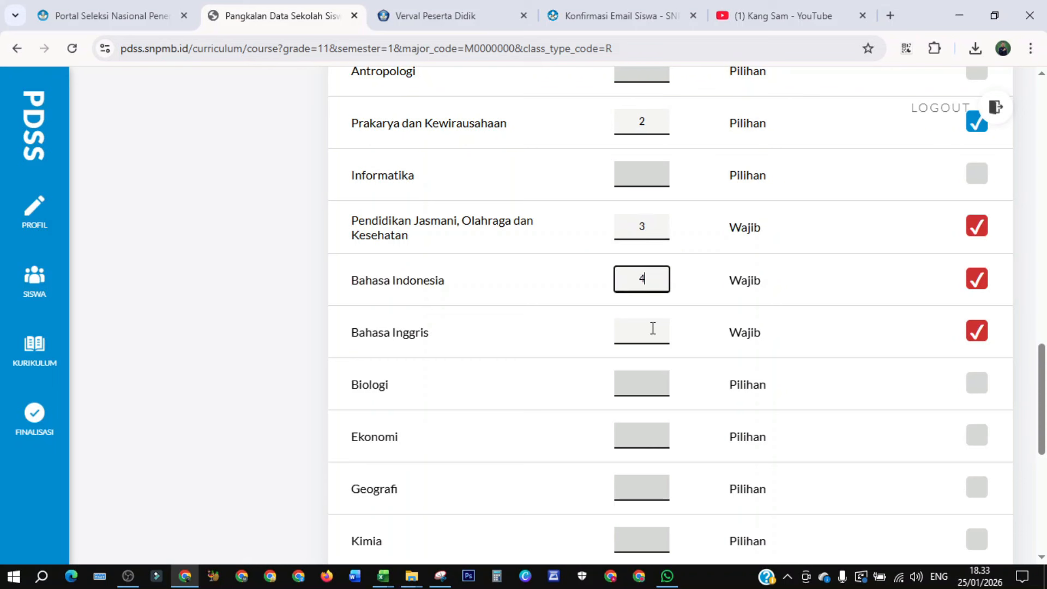
pyautogui.click(641, 334)
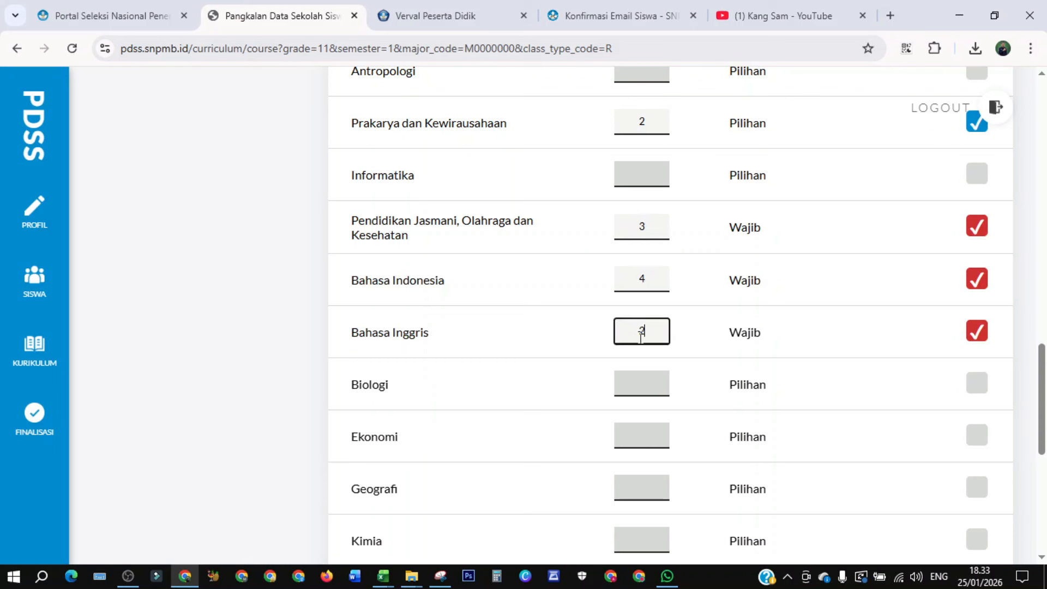
pyautogui.moveTo(649, 334); pyautogui.dragTo(629, 338)
# - Enable the electives Biologi and Ekonomi, setting each to 5 hours
pyautogui.click(973, 388)
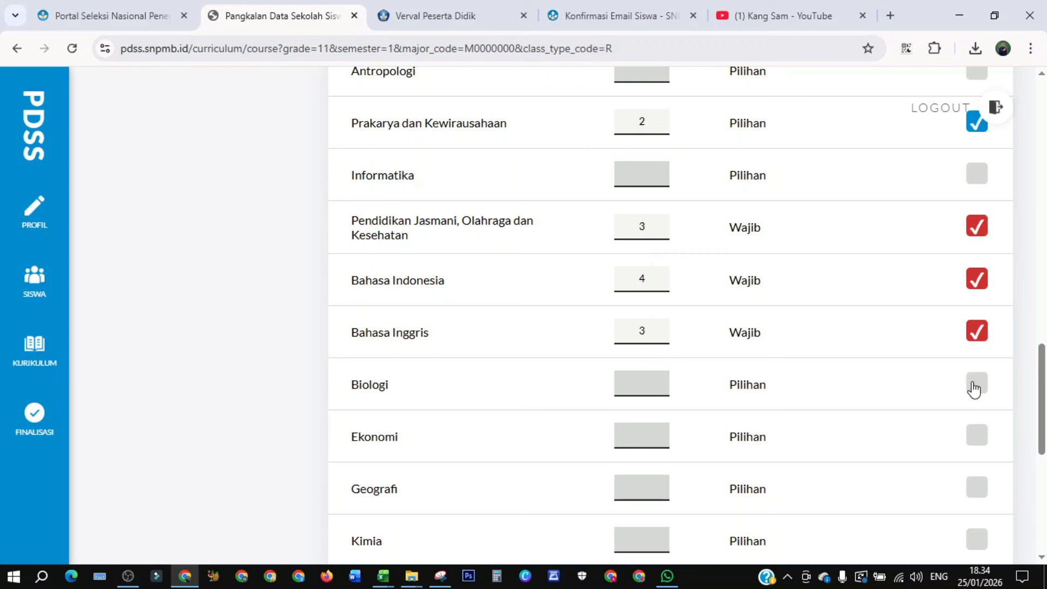
pyautogui.click(665, 379)
pyautogui.write('5')
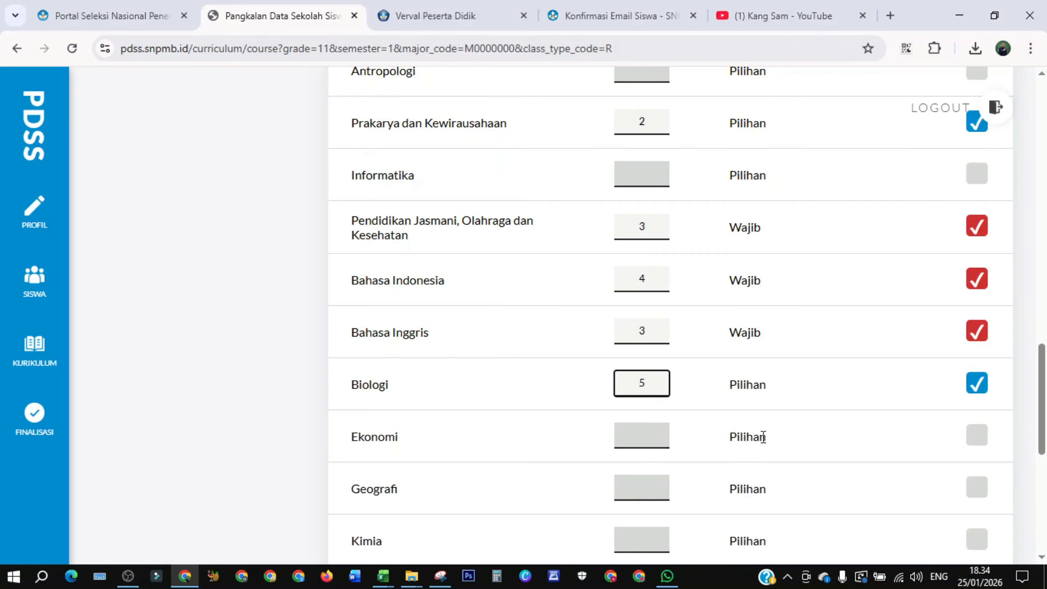
pyautogui.click(978, 439)
pyautogui.click(641, 437)
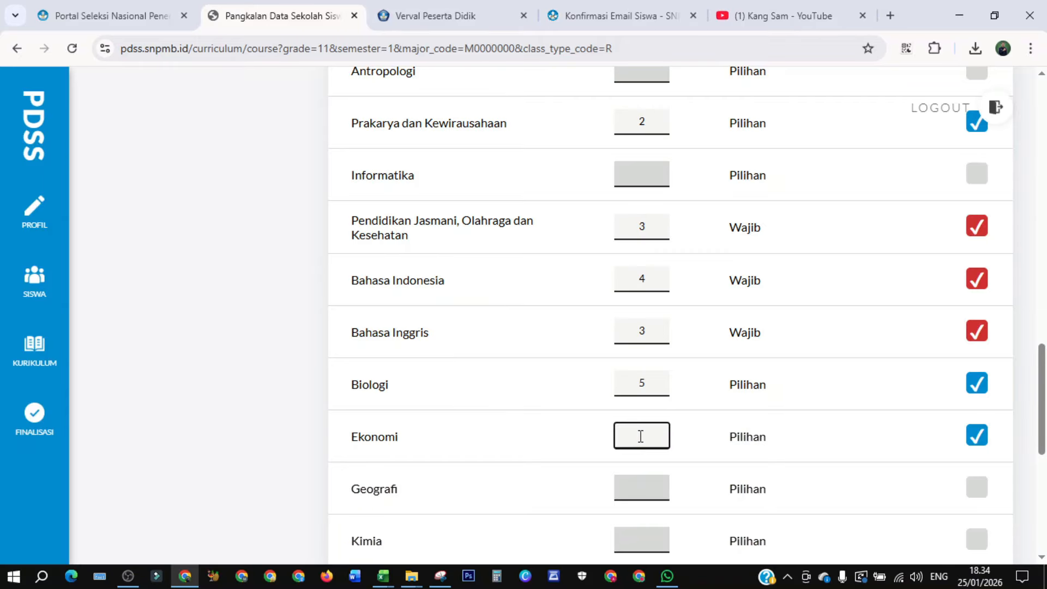
pyautogui.write('5')
# - Enable the electives Geografi and Kimia, setting each to 5 hours
pyautogui.scroll(-4, 642, 436)
pyautogui.click(976, 258)
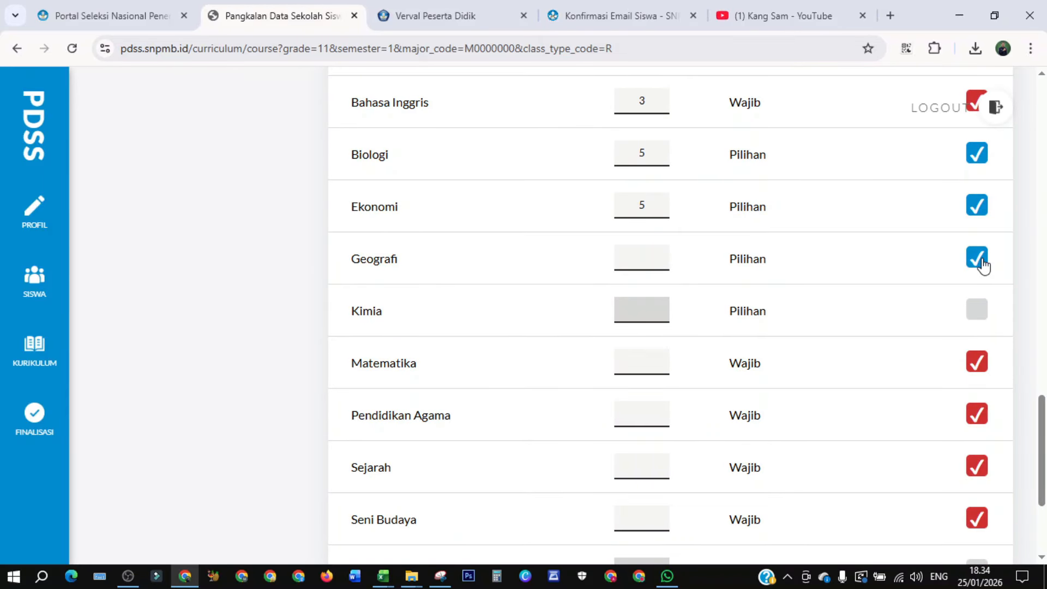
pyautogui.click(651, 260)
pyautogui.write('5')
pyautogui.click(976, 309)
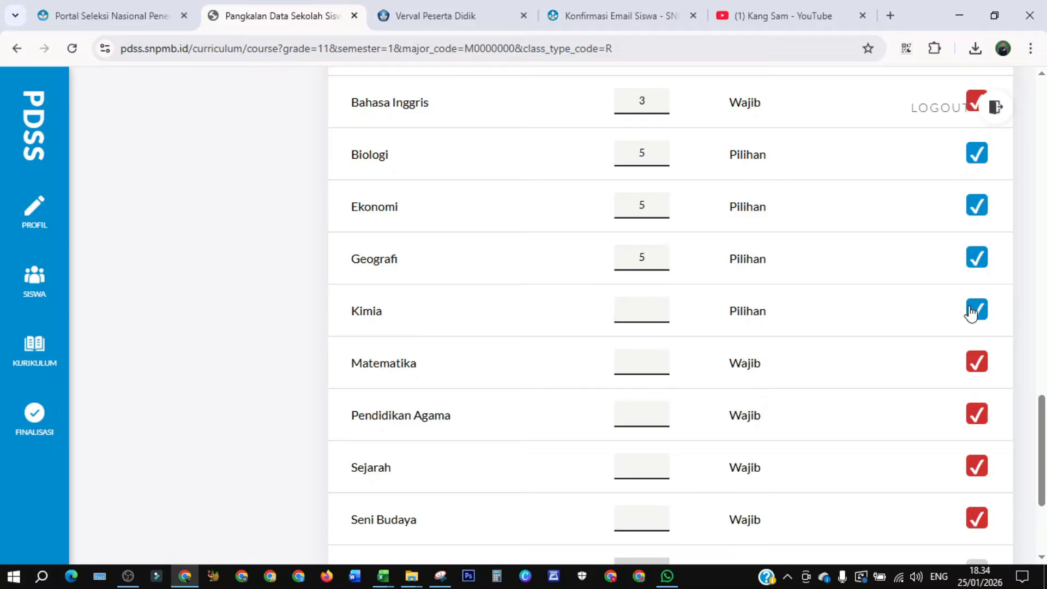
pyautogui.click(647, 307)
pyautogui.write('5')
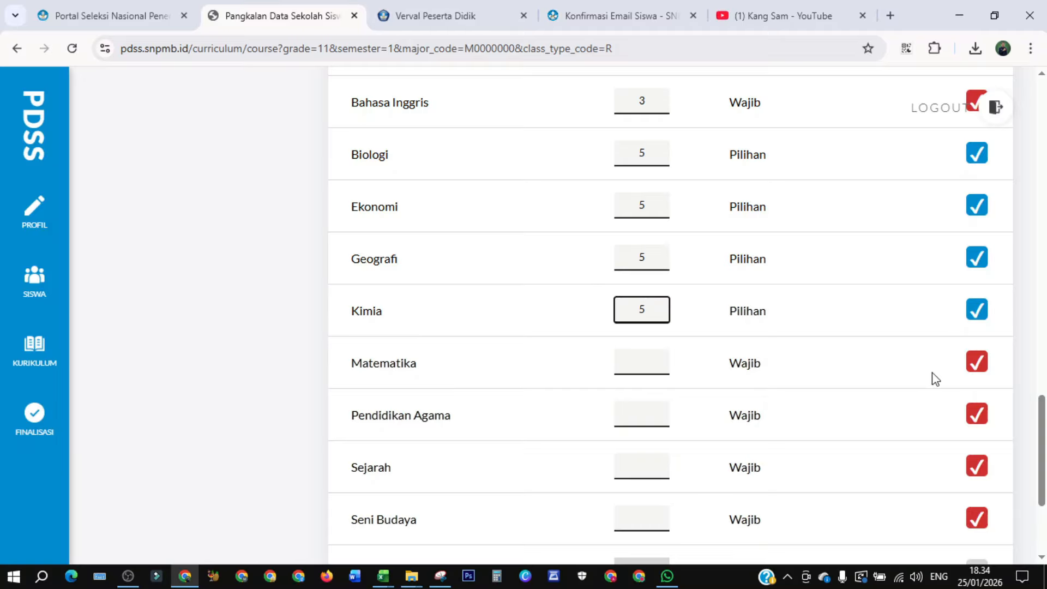
# - Set compulsory hours: Matematika 4, Pendidikan Agama 3, Sejarah 2 and Seni Budaya 2
pyautogui.click(651, 369)
pyautogui.write('4')
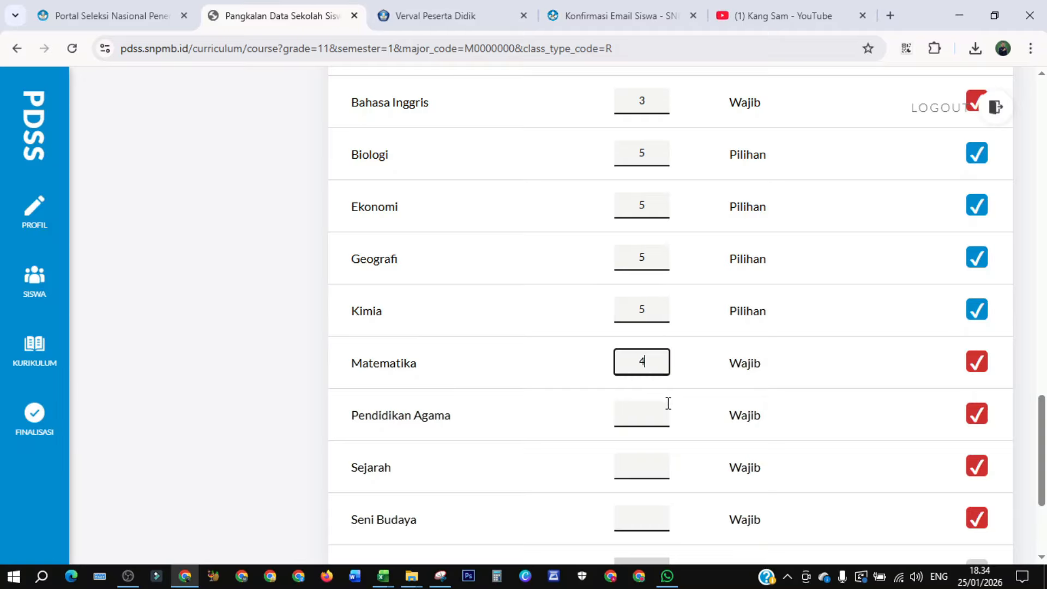
pyautogui.click(637, 412)
pyautogui.write('3')
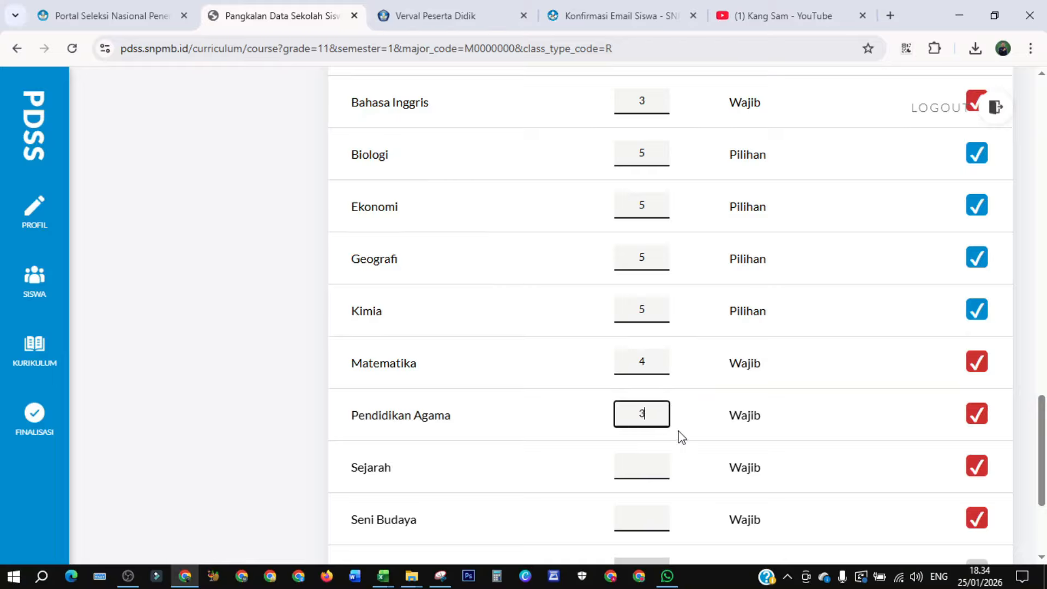
pyautogui.click(643, 466)
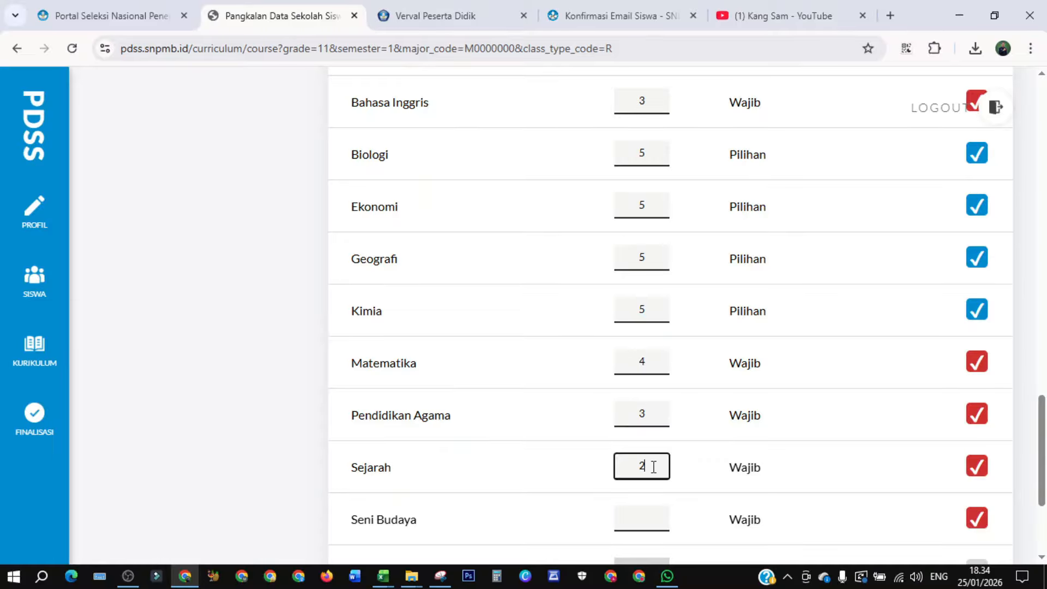
pyautogui.click(638, 517)
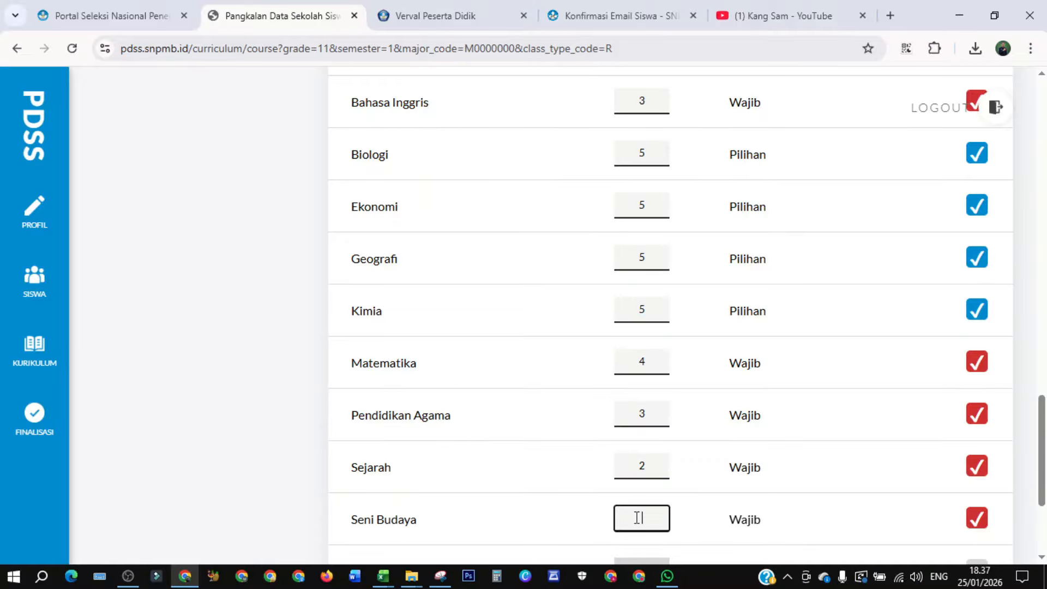
# - Set Sosiologi to 5 hours and save the grade 11 semester 1 subject hours
pyautogui.moveTo(1042, 416); pyautogui.dragTo(1042, 419)
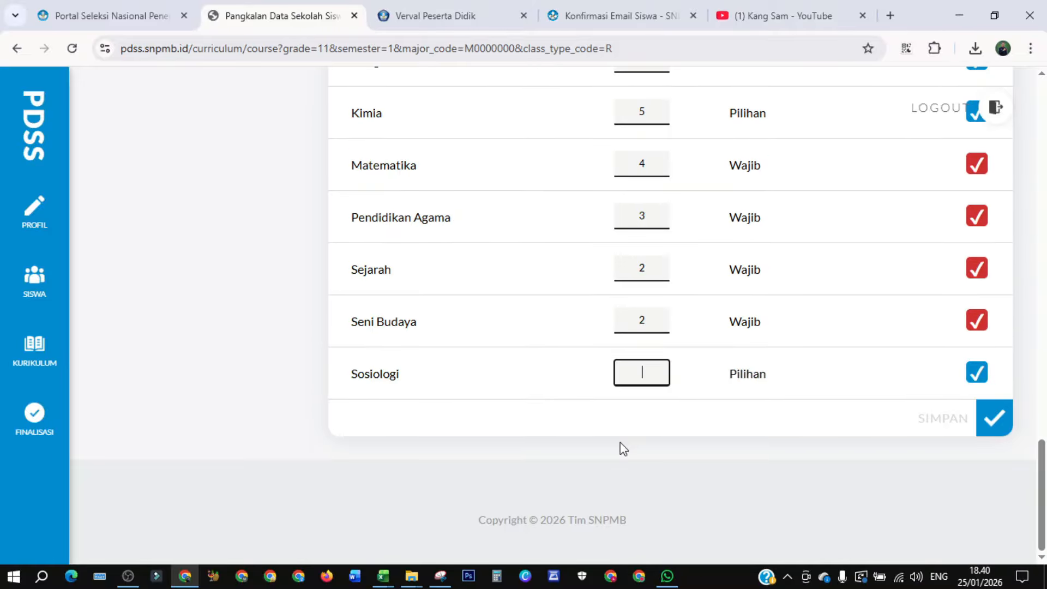
pyautogui.write('5')
pyautogui.click(990, 418)
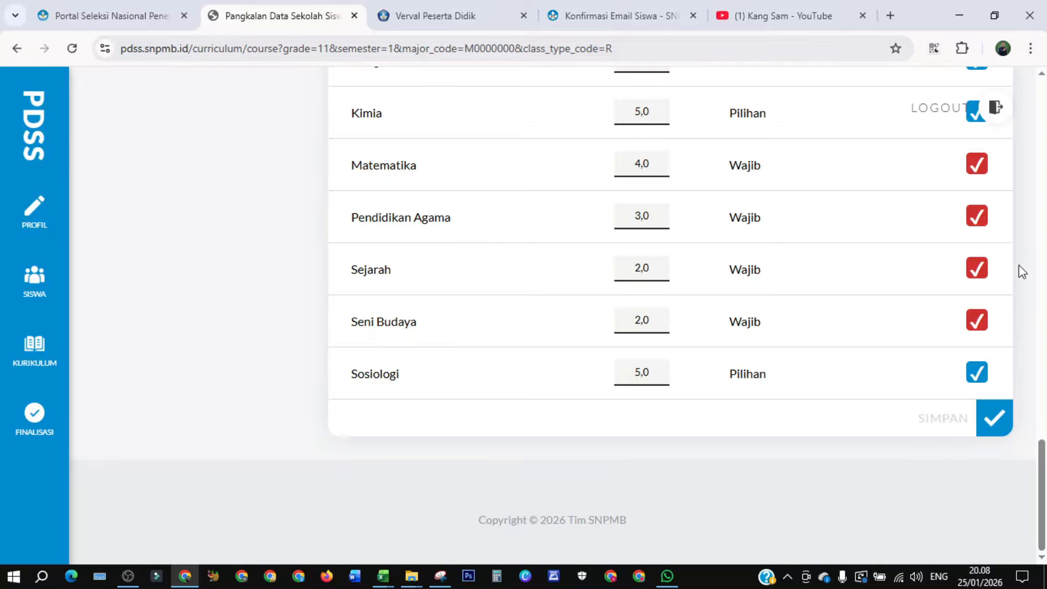
# - Return to the curriculum list, open the grade 11 semester 2 curriculum details and copy its subject hours from 11 Sem. 1
pyautogui.scroll(10, 1036, 284)
pyautogui.scroll(10, 1042, 295)
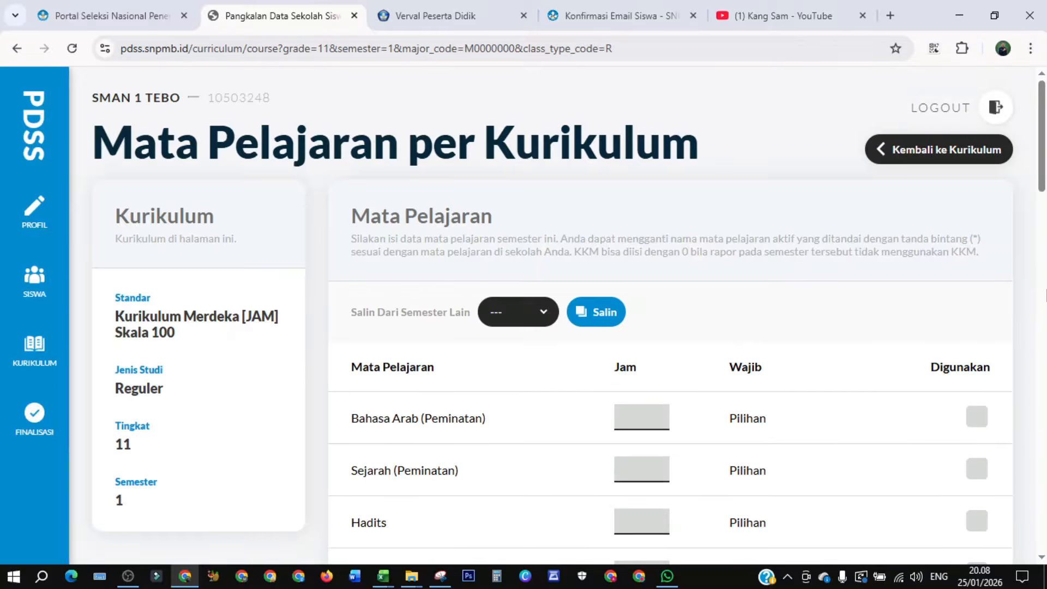
pyautogui.click(936, 154)
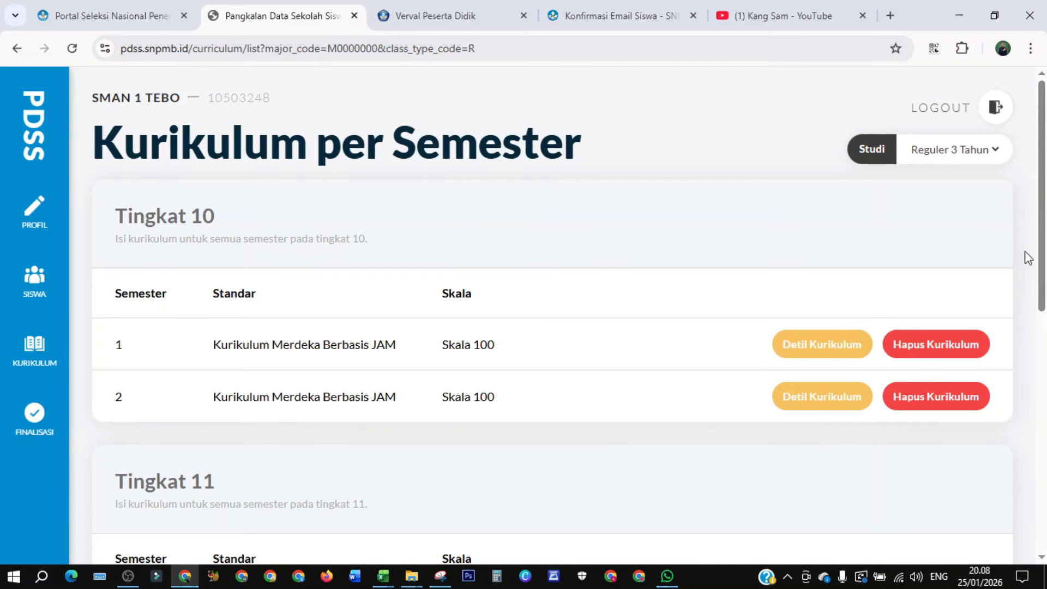
pyautogui.moveTo(1042, 255); pyautogui.dragTo(1038, 379)
pyautogui.click(825, 395)
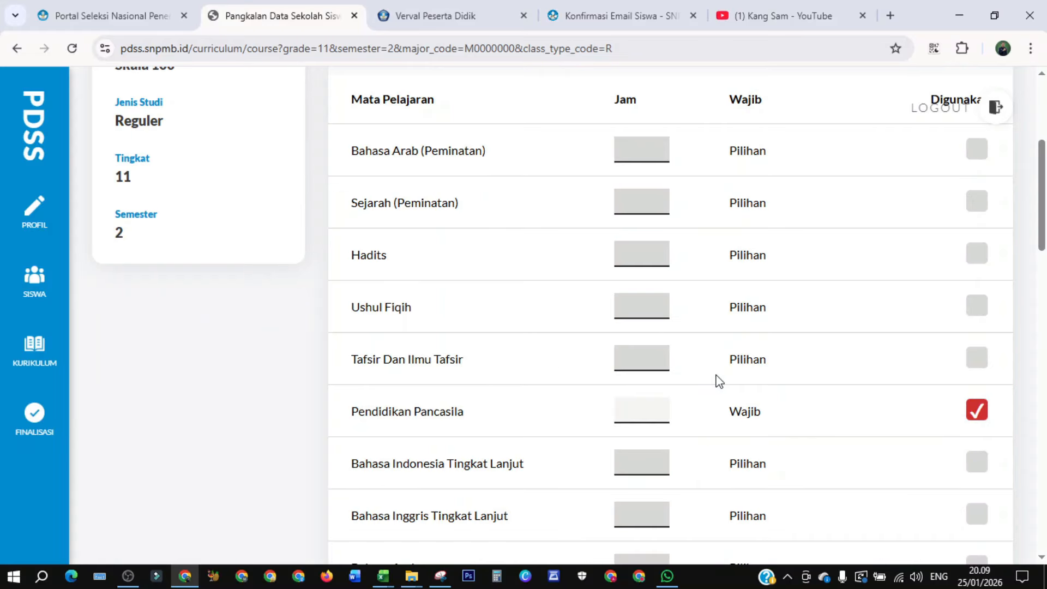
pyautogui.scroll(5, 398, 264)
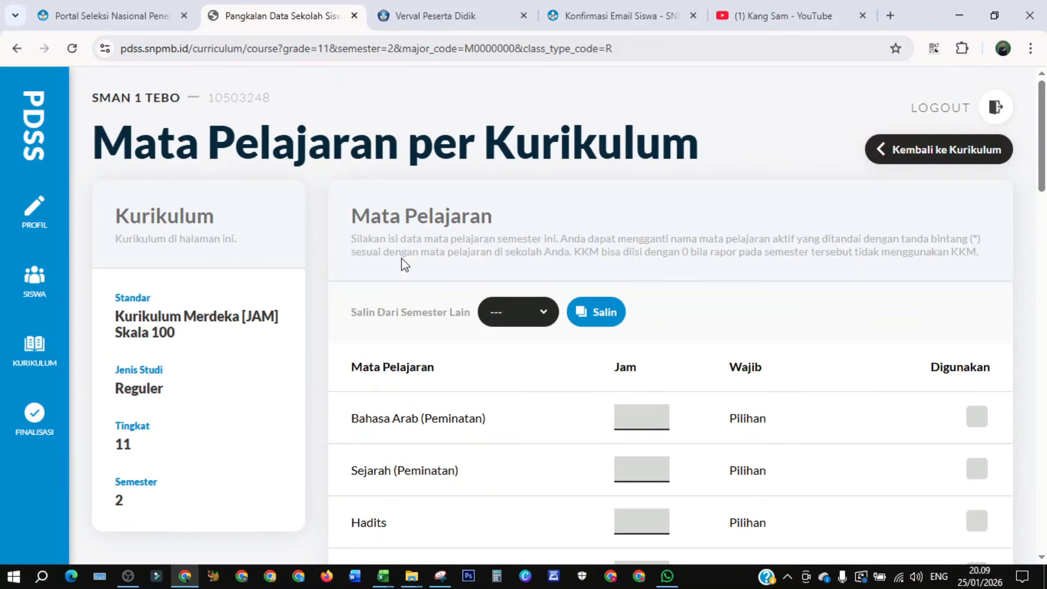
pyautogui.click(545, 315)
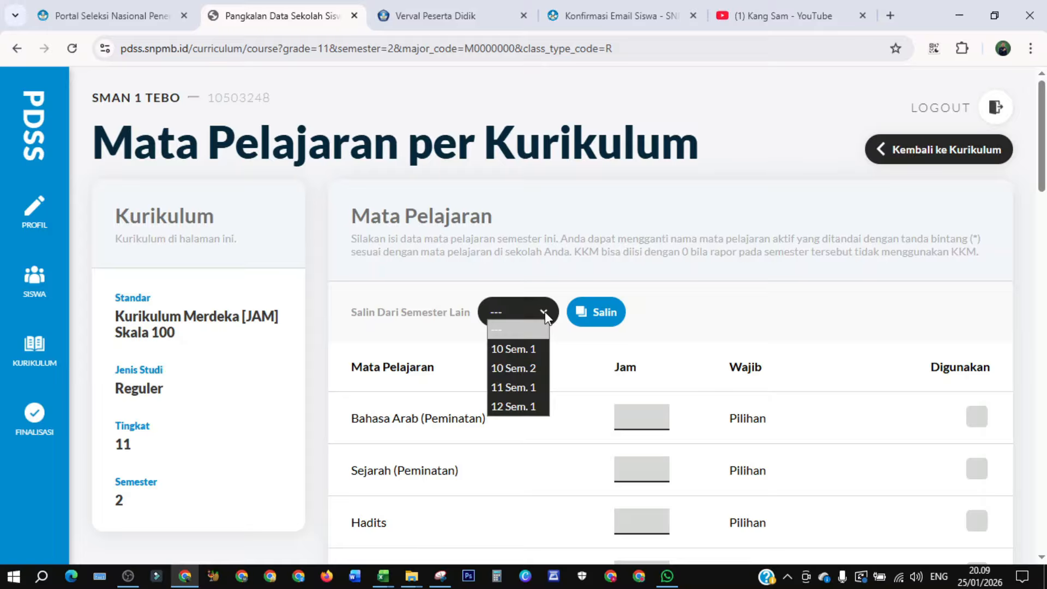
pyautogui.click(526, 388)
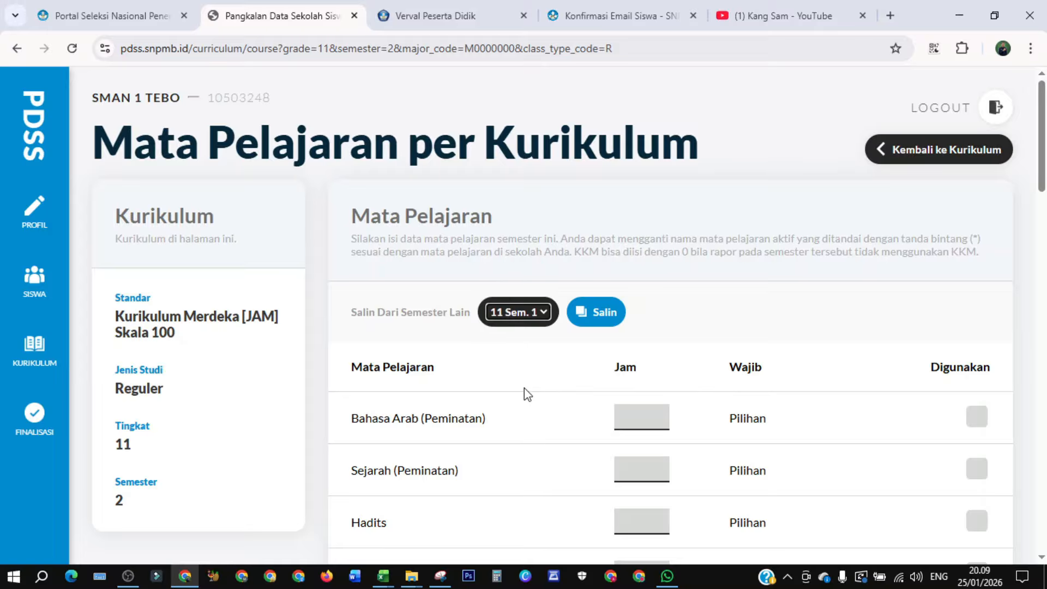
pyautogui.click(602, 326)
# - Deselect Sosiologi and save the grade 11 semester 2 subject hours
pyautogui.scroll(-5, 872, 262)
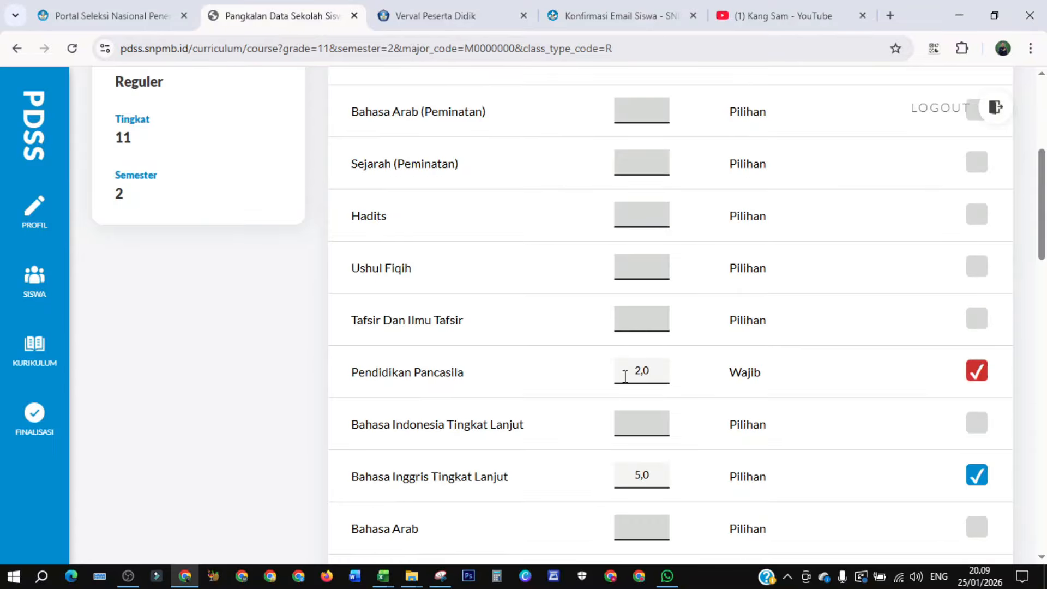
pyautogui.scroll(-18, 625, 376)
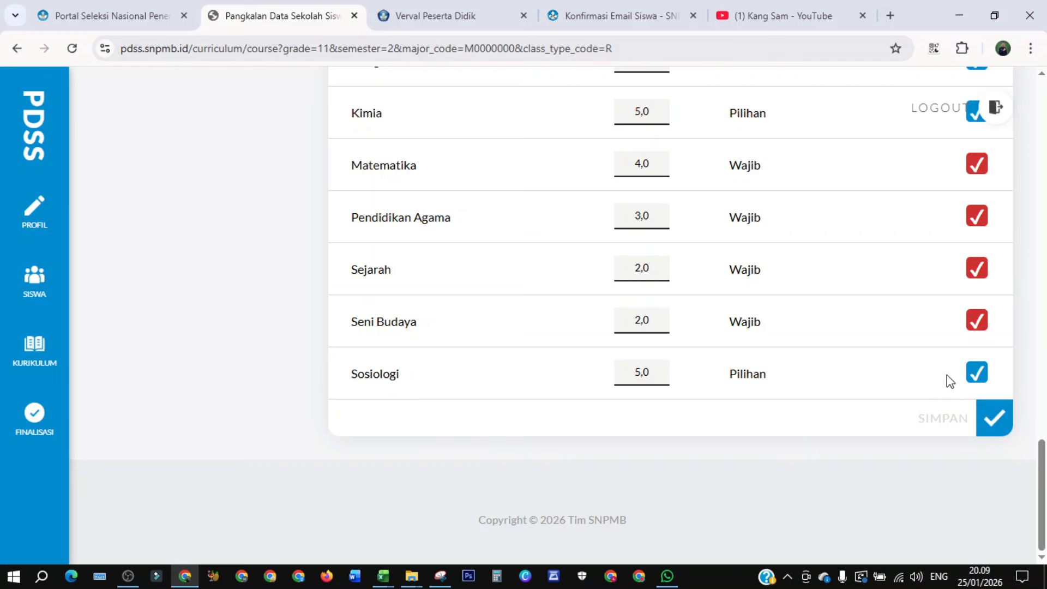
pyautogui.click(977, 373)
pyautogui.scroll(1, 894, 373)
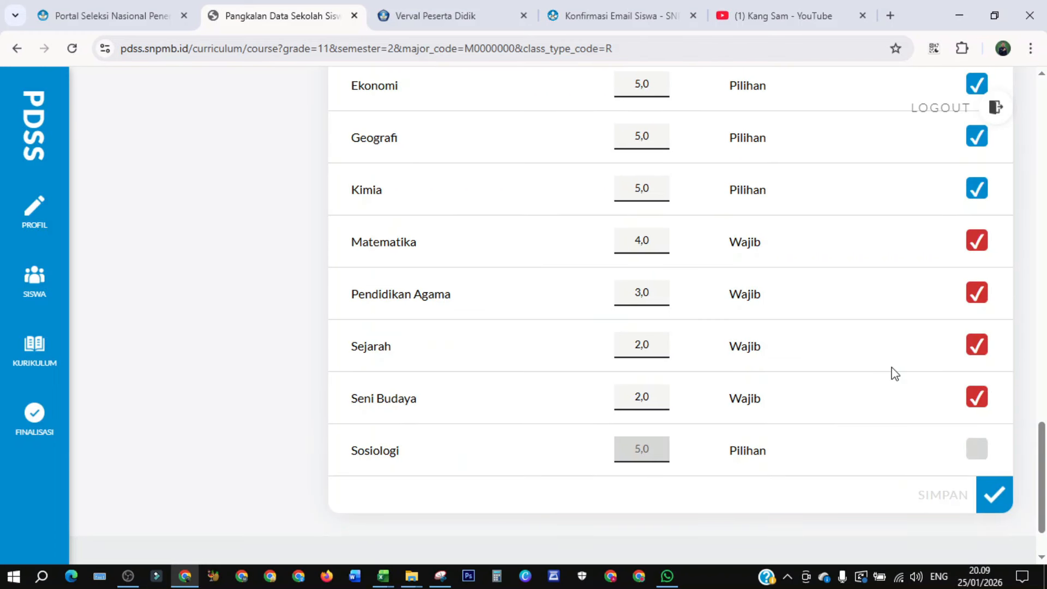
pyautogui.scroll(3, 892, 373)
pyautogui.scroll(-5, 892, 373)
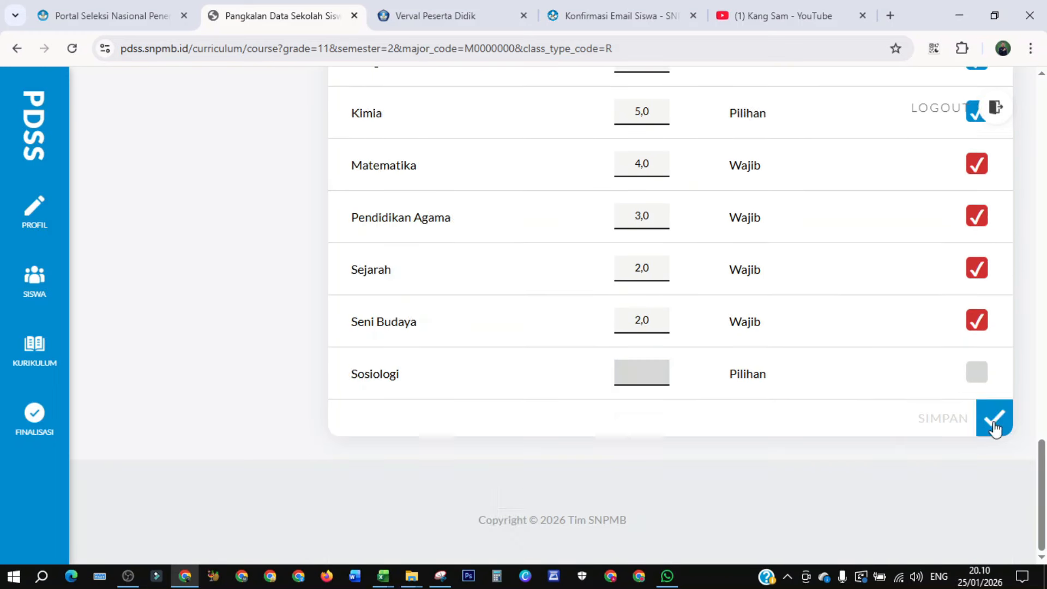
pyautogui.click(993, 418)
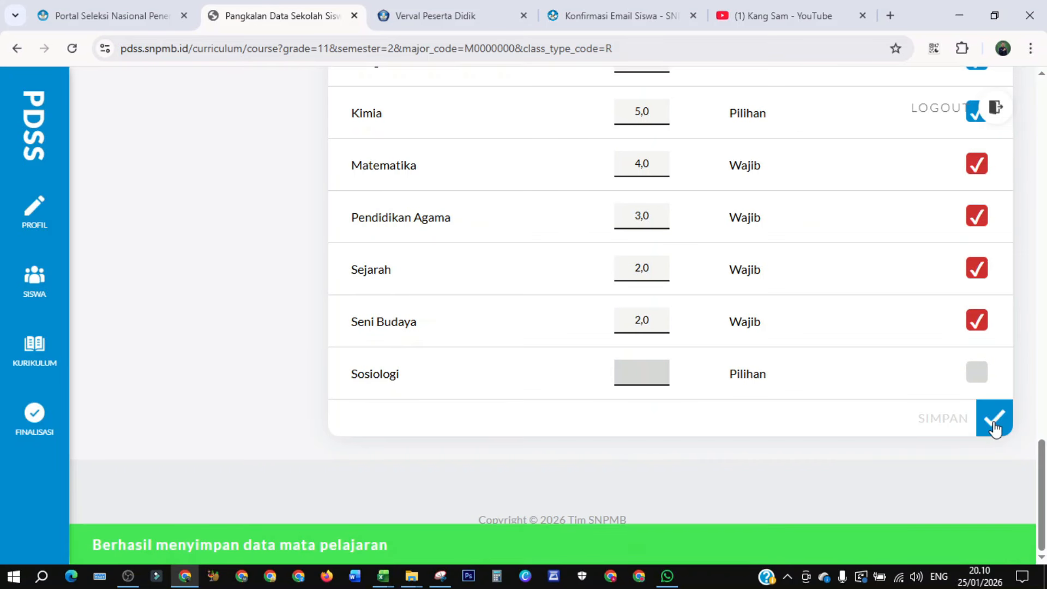
pyautogui.scroll(3, 878, 419)
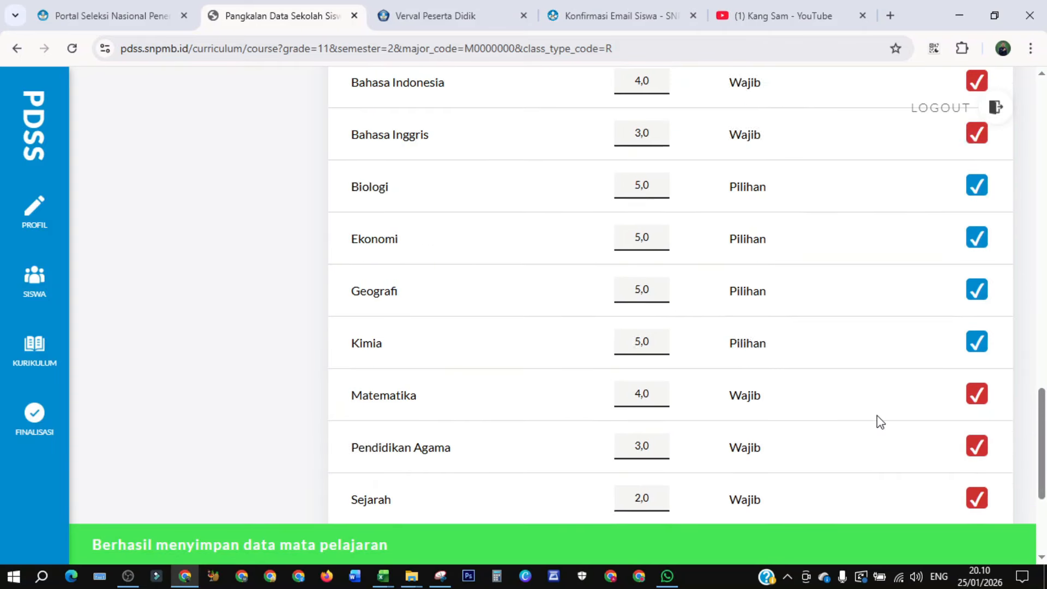
# - Return to the curriculum list and open the grade 12 semester 1 curriculum details
pyautogui.scroll(4, 881, 421)
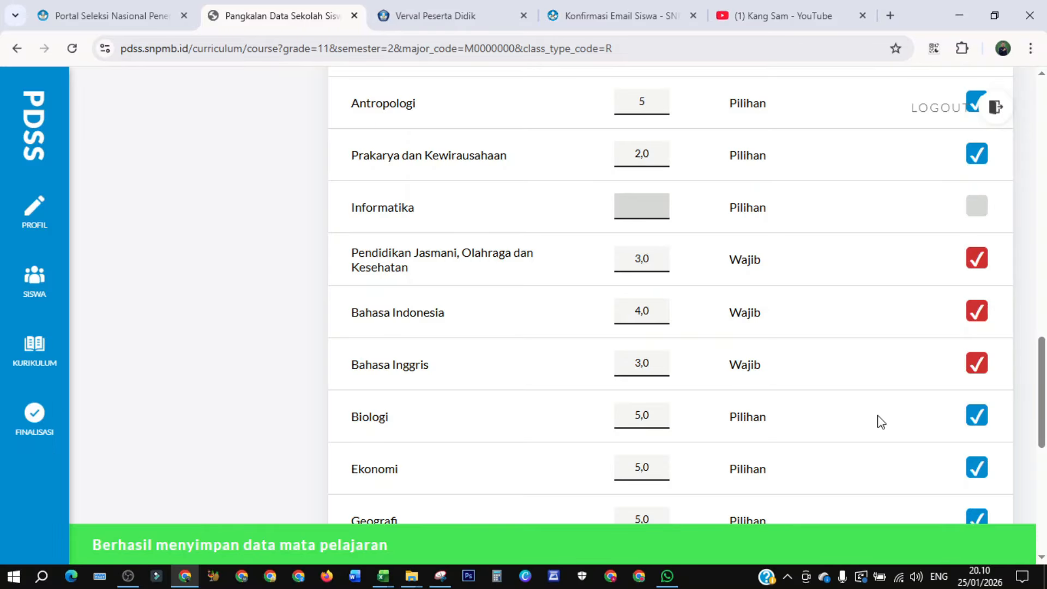
pyautogui.scroll(1, 881, 422)
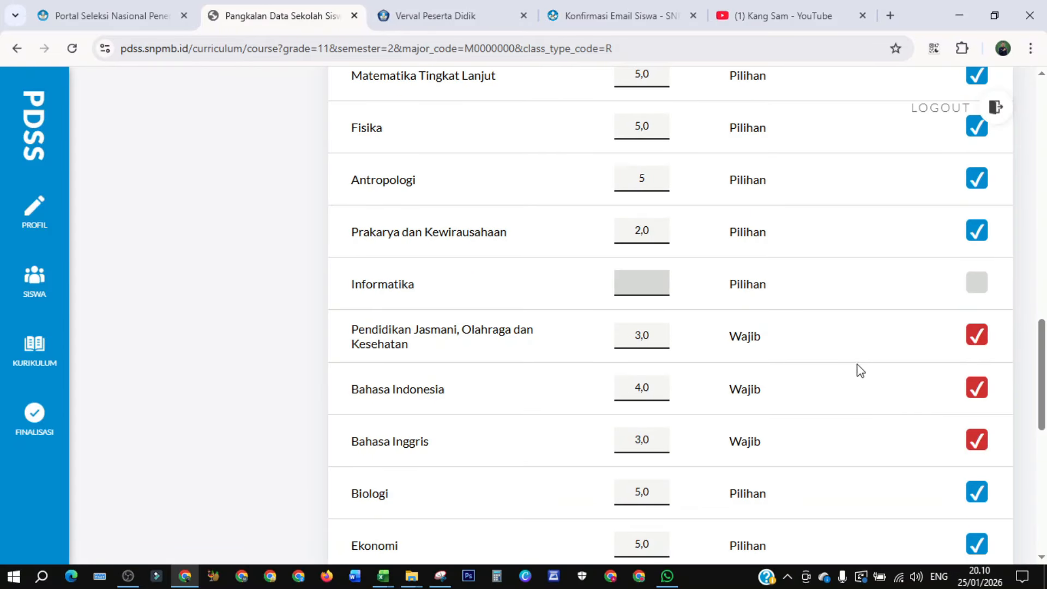
pyautogui.scroll(20, 858, 357)
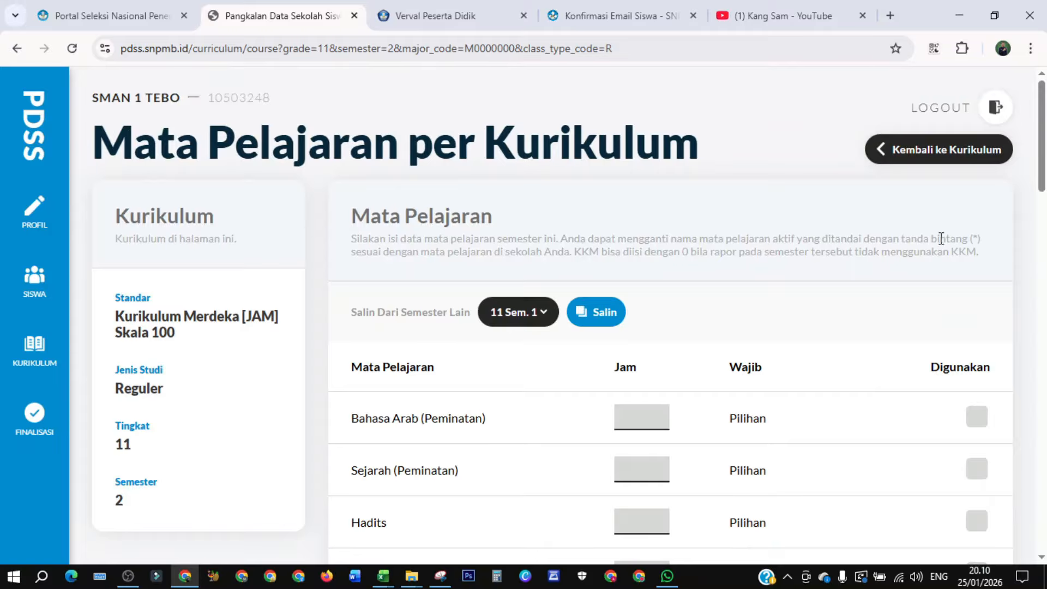
pyautogui.click(921, 156)
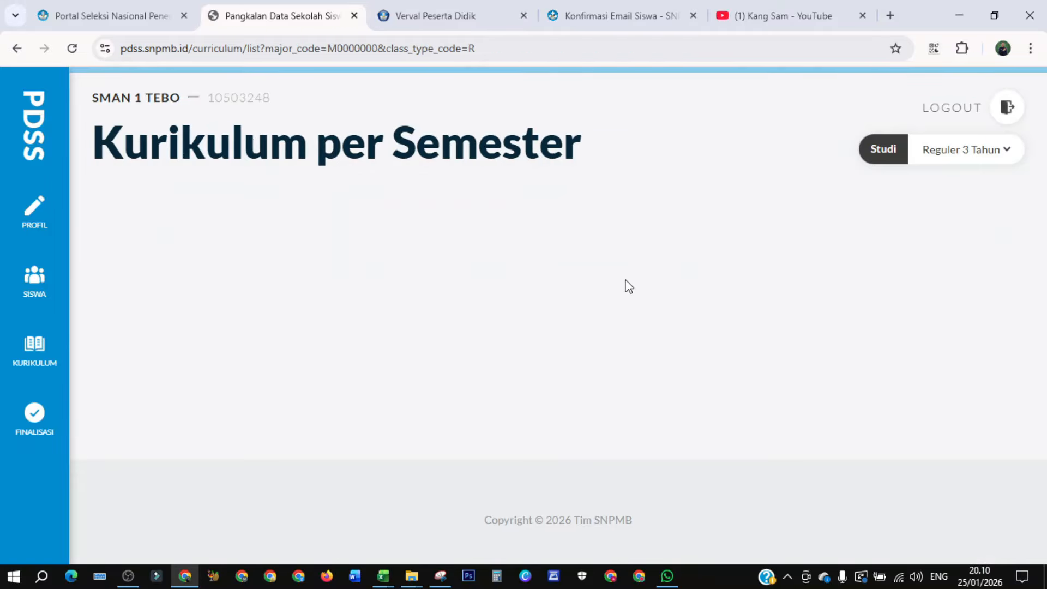
pyautogui.scroll(-2, 634, 348)
pyautogui.scroll(-5, 633, 349)
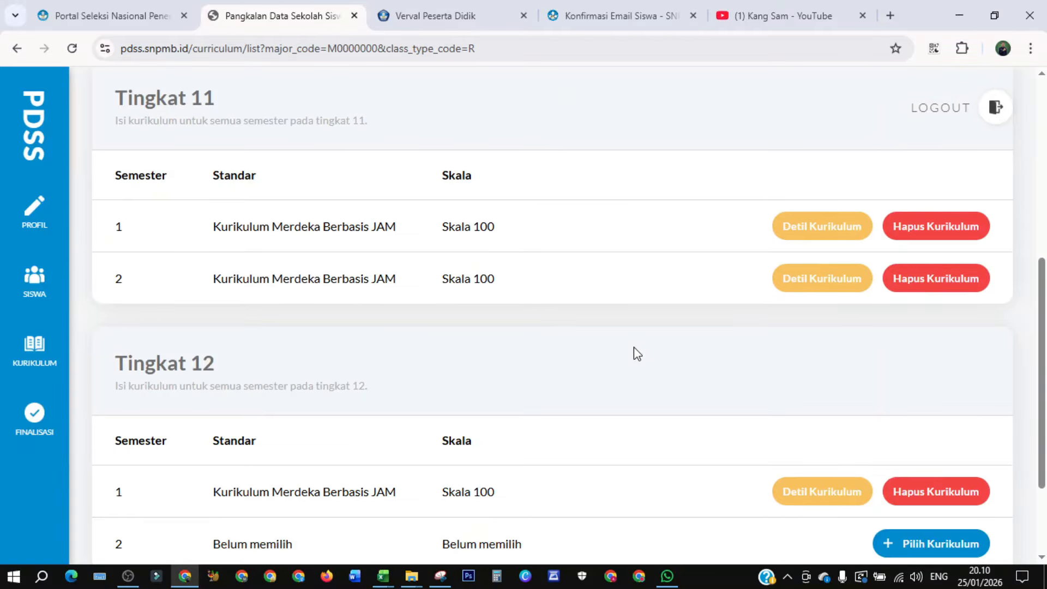
pyautogui.scroll(-2, 643, 354)
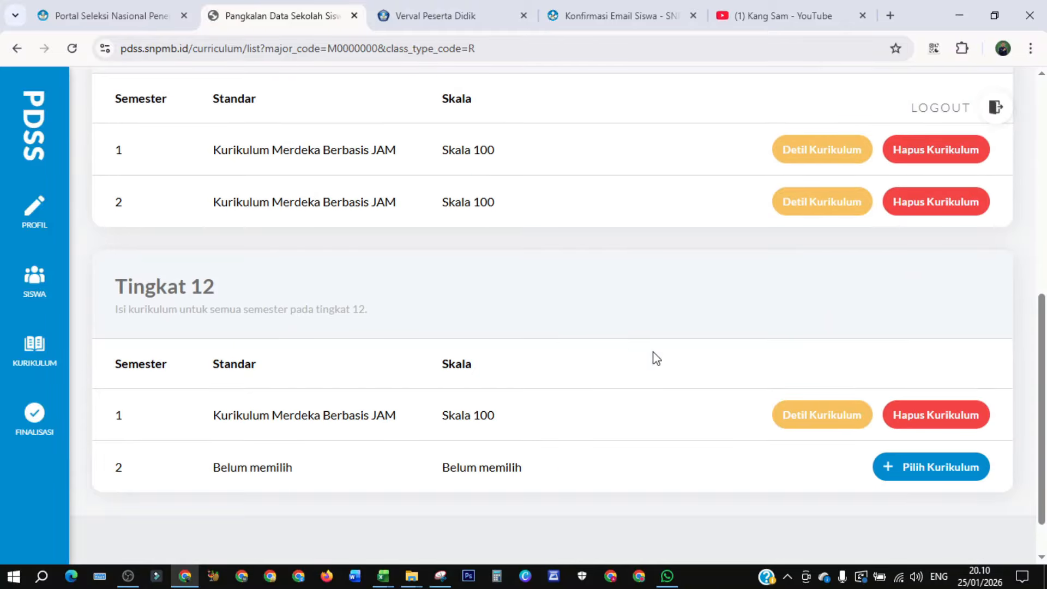
pyautogui.click(804, 424)
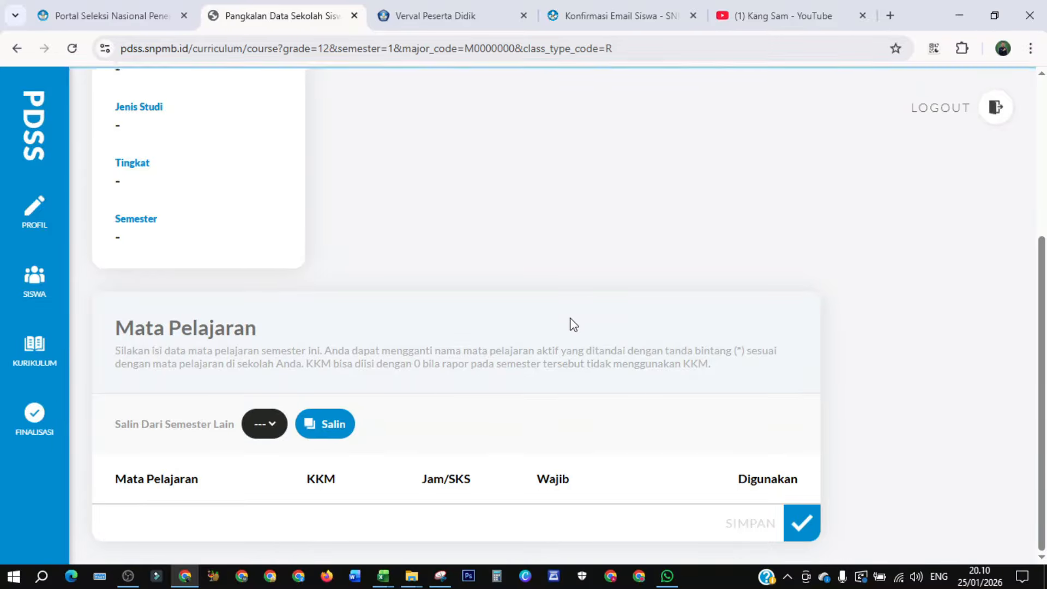
# - Copy the subject hours from 11 Sem. 1 into the grade 12 semester 1 curriculum
pyautogui.scroll(5, 570, 294)
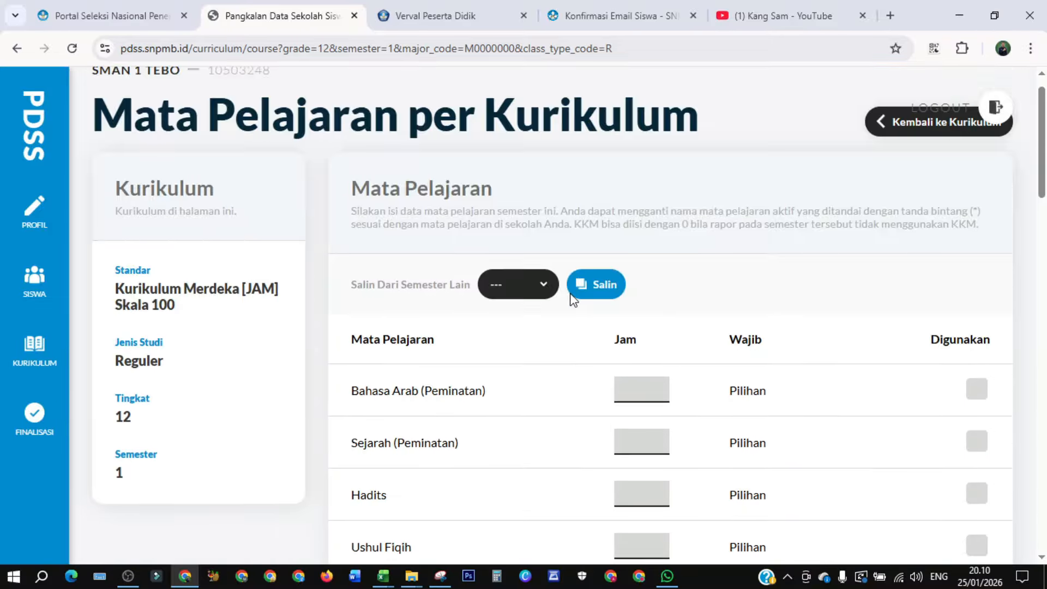
pyautogui.click(540, 284)
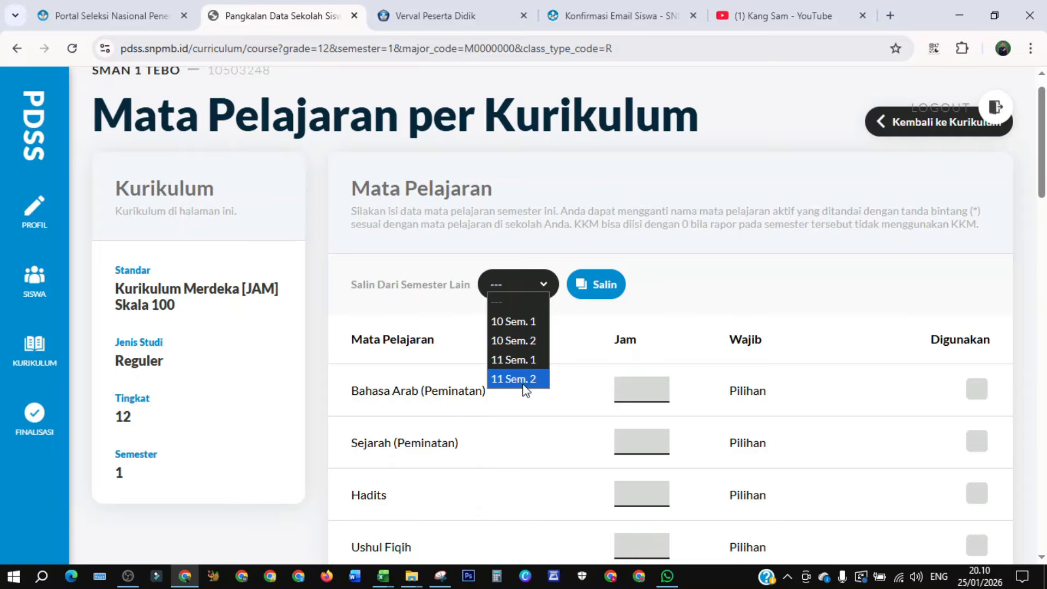
pyautogui.click(515, 360)
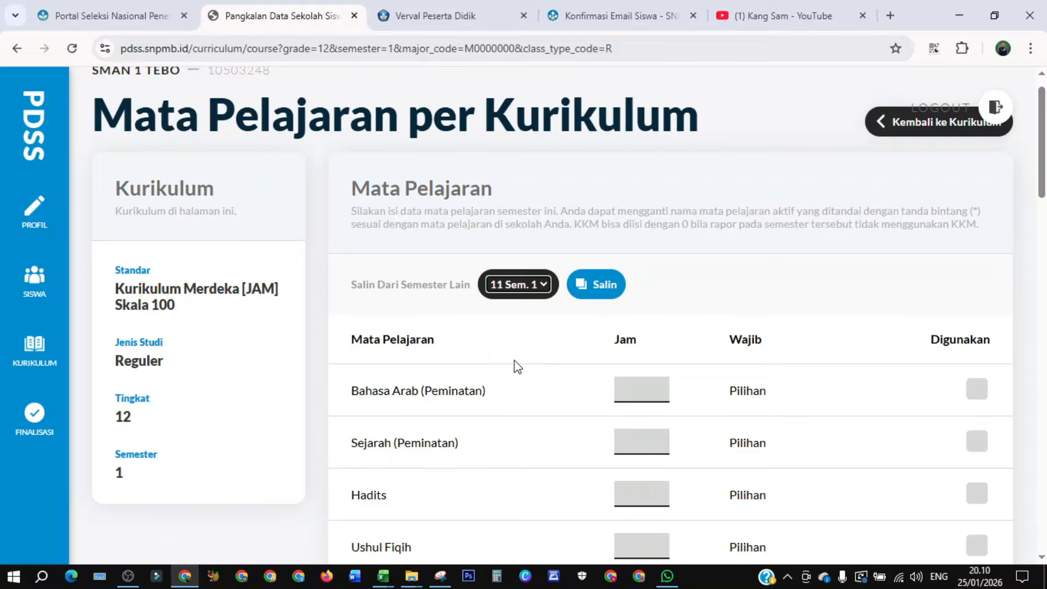
pyautogui.click(601, 291)
# - Save the grade 12 semester 1 subject hours
pyautogui.scroll(-15, 861, 293)
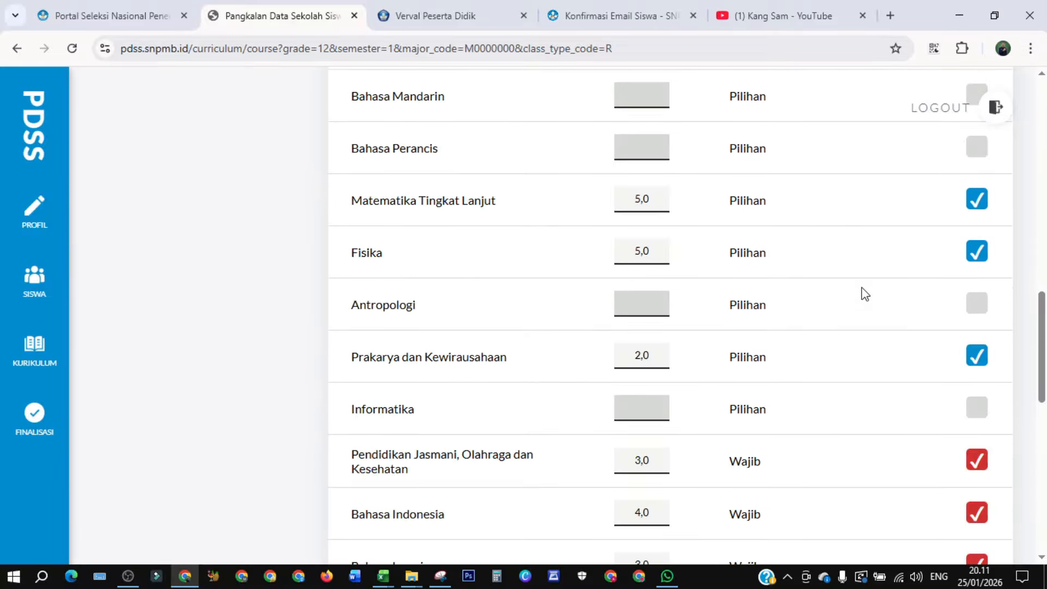
pyautogui.scroll(-10, 860, 295)
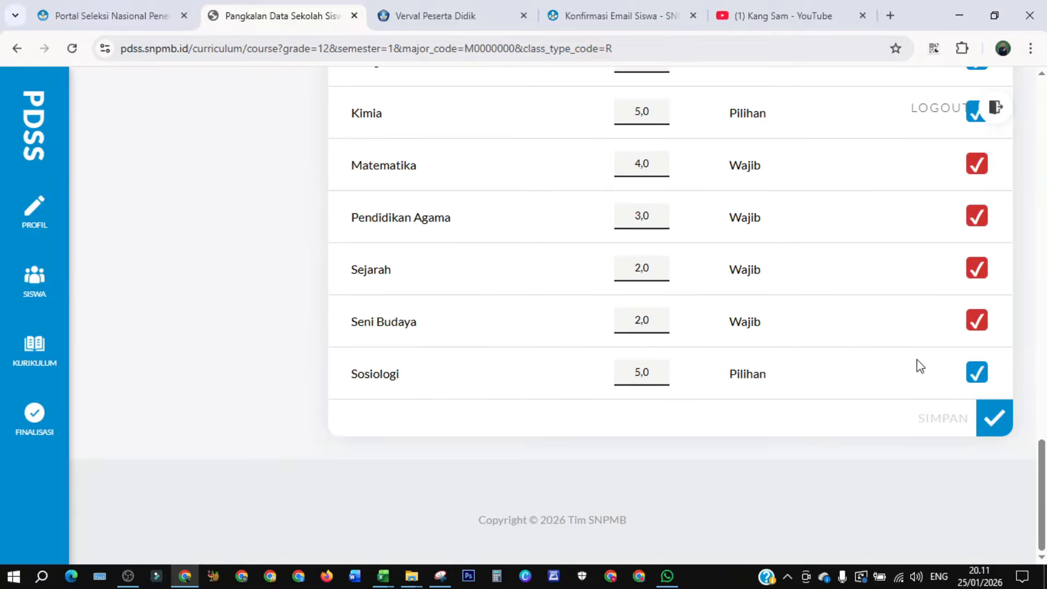
pyautogui.click(994, 419)
# - Open the finalization page, accept the curriculum agreement statement and confirm the curriculum finalization
pyautogui.scroll(20, 806, 388)
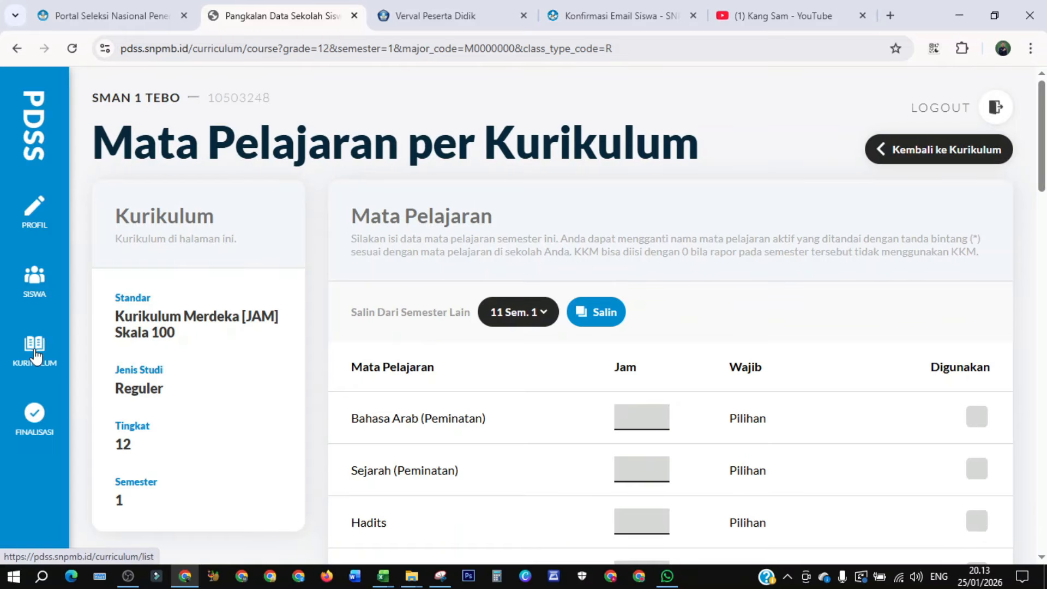
pyautogui.click(35, 355)
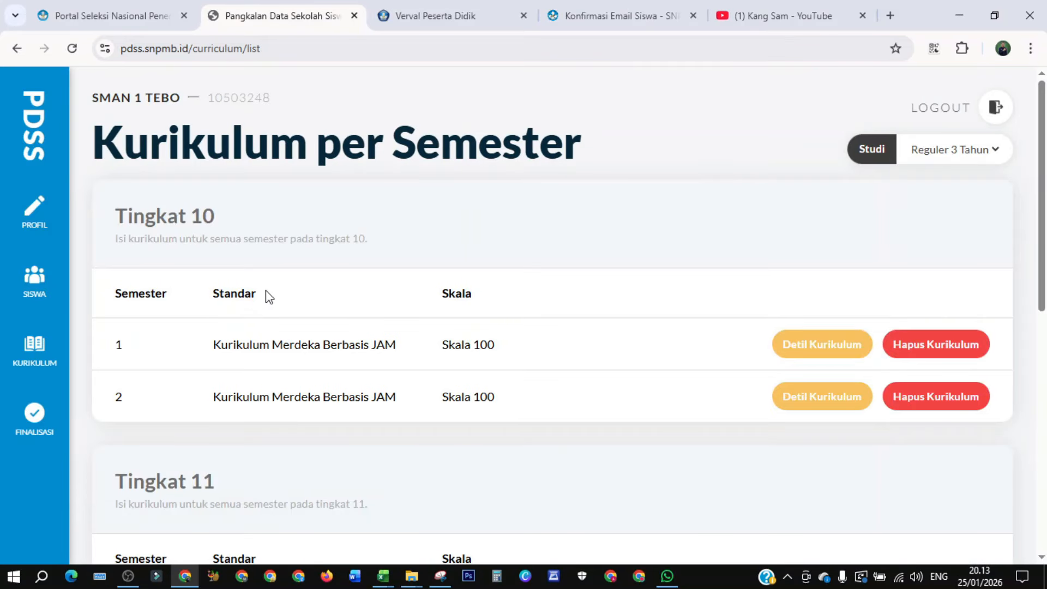
pyautogui.scroll(-7, 261, 279)
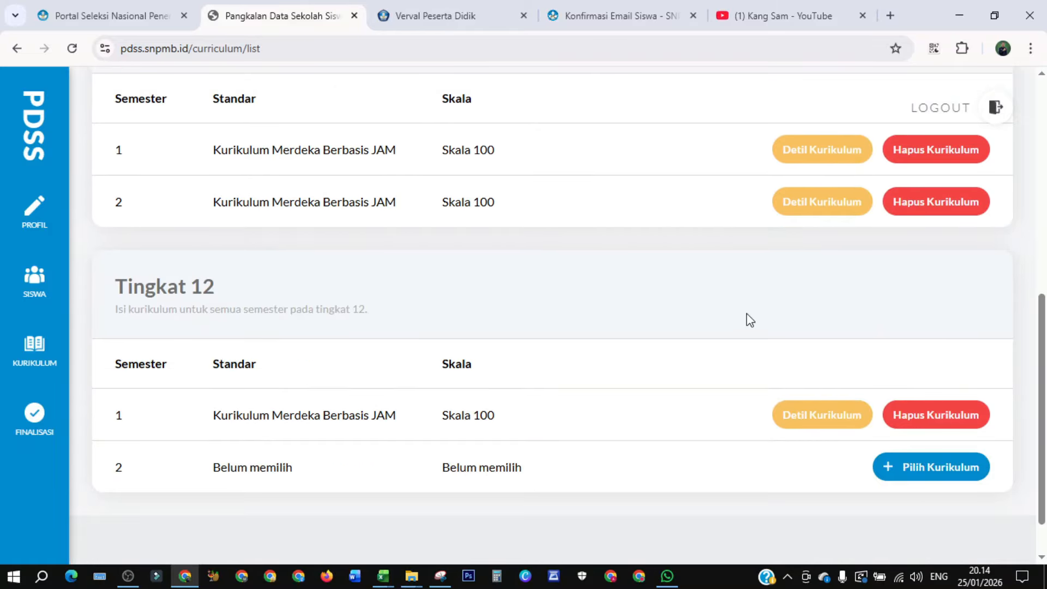
pyautogui.scroll(7, 712, 343)
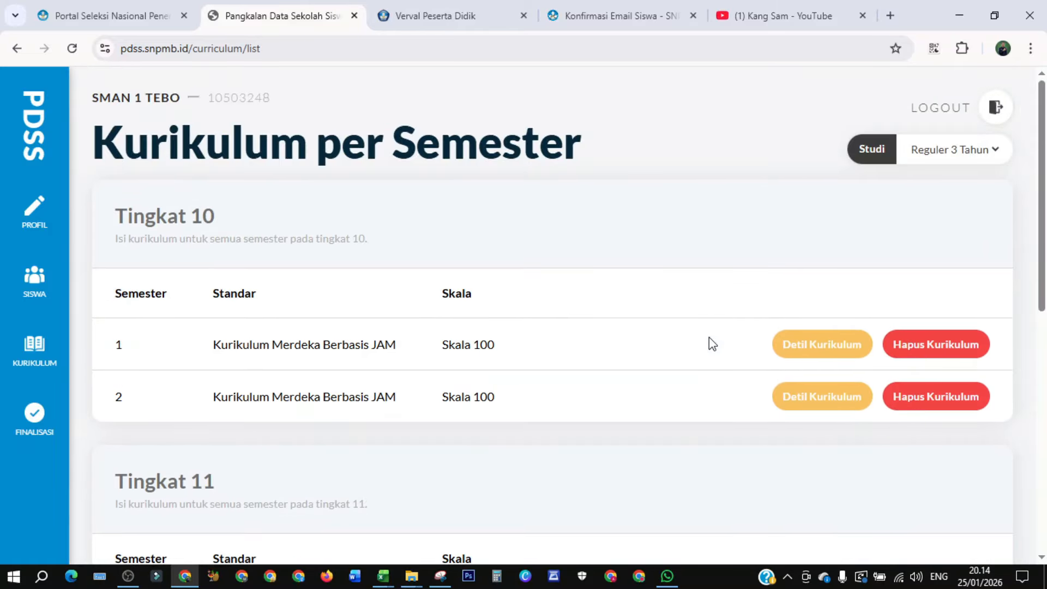
pyautogui.click(35, 416)
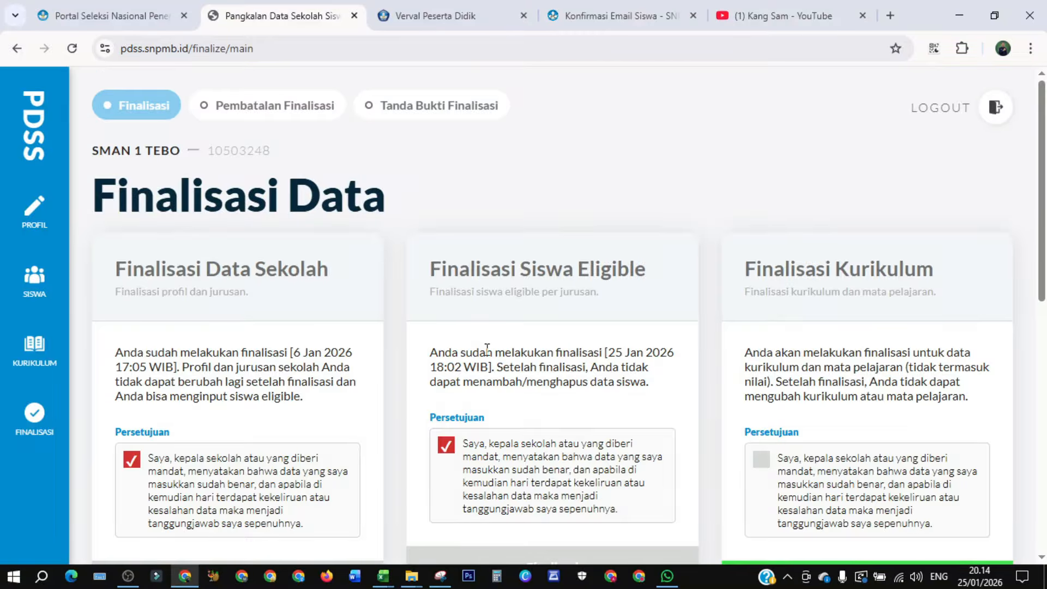
pyautogui.scroll(-3, 605, 346)
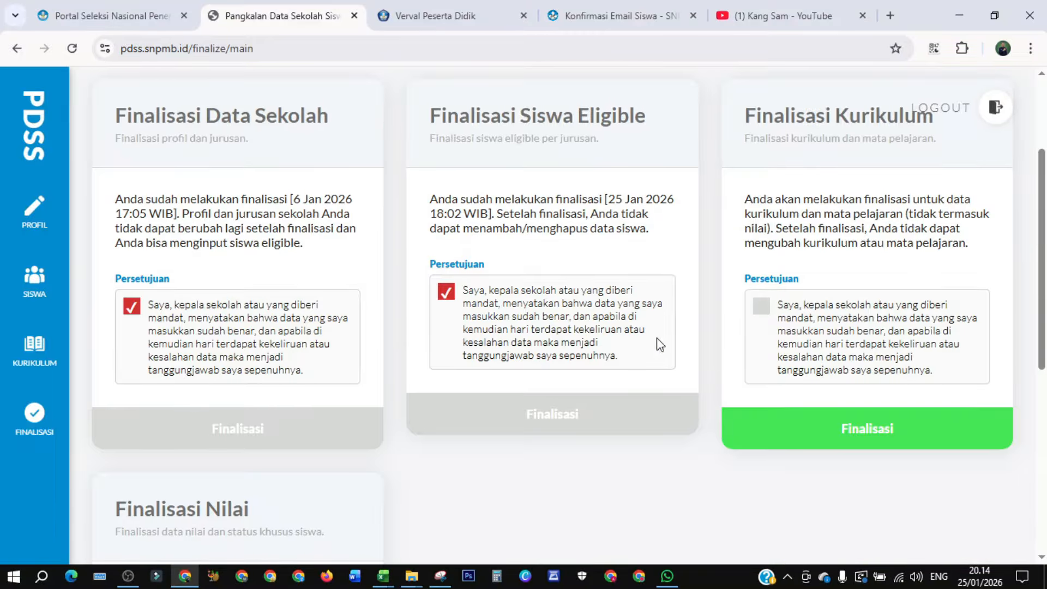
pyautogui.click(761, 307)
pyautogui.click(824, 427)
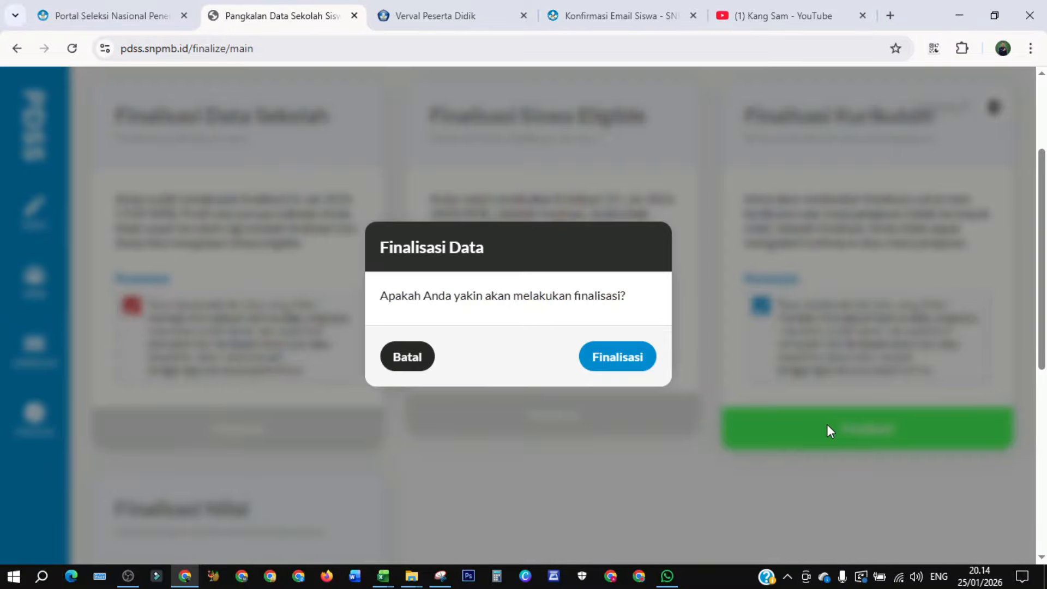
pyautogui.click(618, 360)
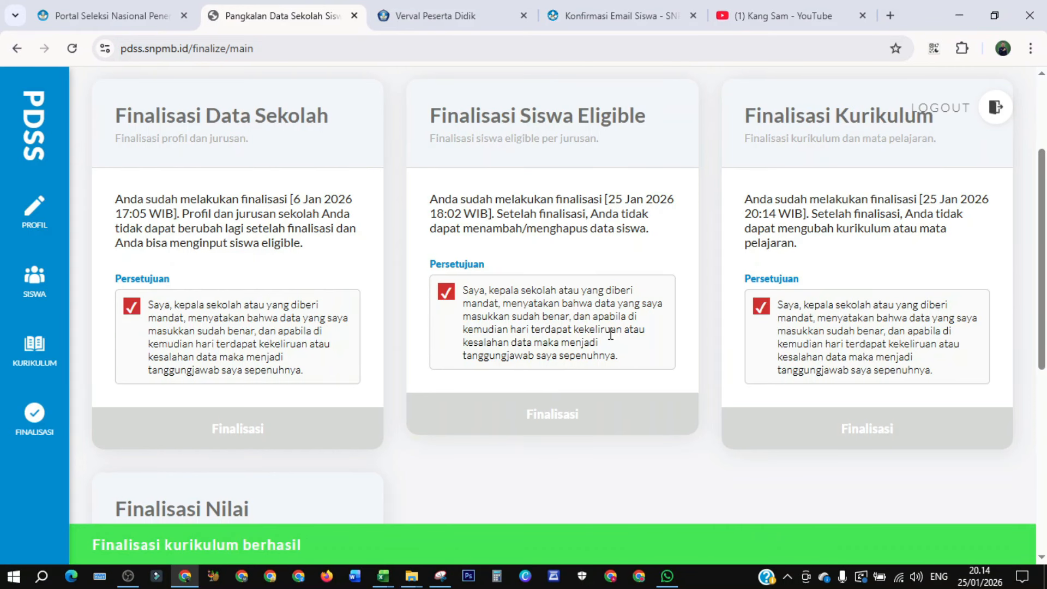
# - Open the eligible student list and choose Reguler as the study type for all students
pyautogui.scroll(-3, 584, 331)
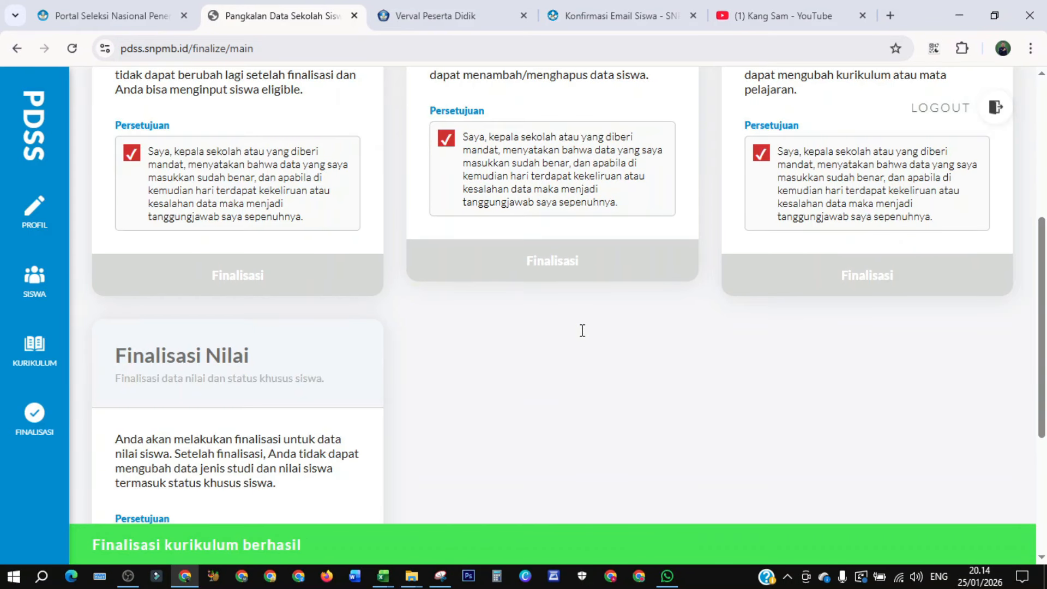
pyautogui.scroll(-3, 372, 361)
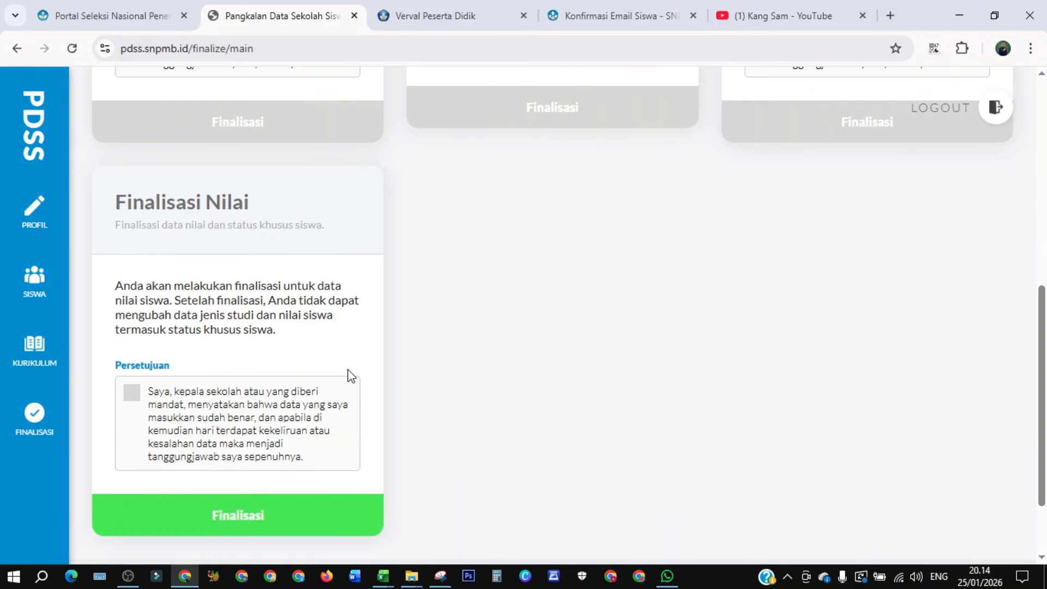
pyautogui.scroll(4, 315, 380)
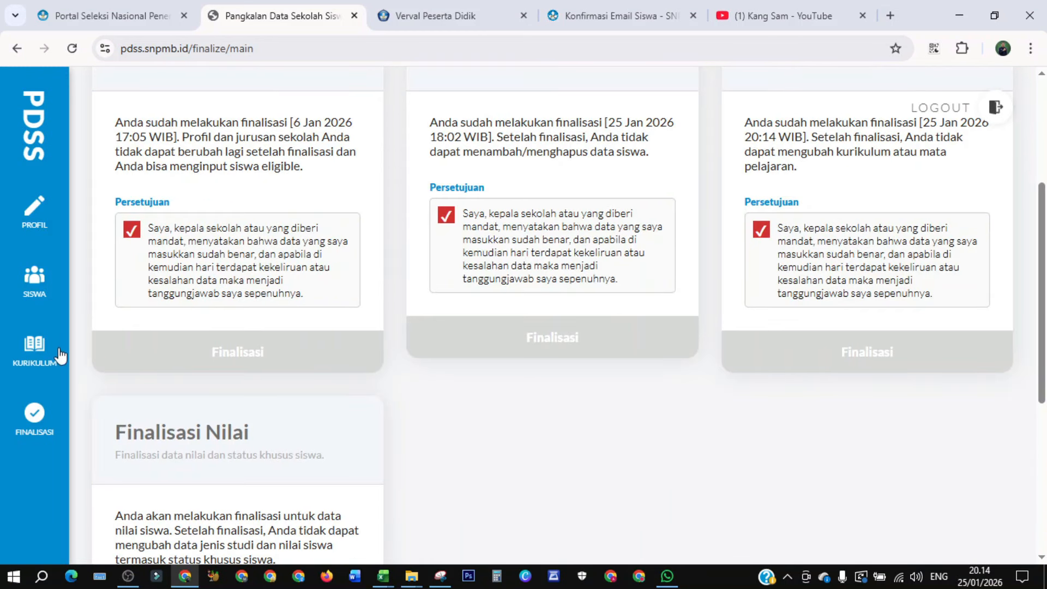
pyautogui.click(35, 289)
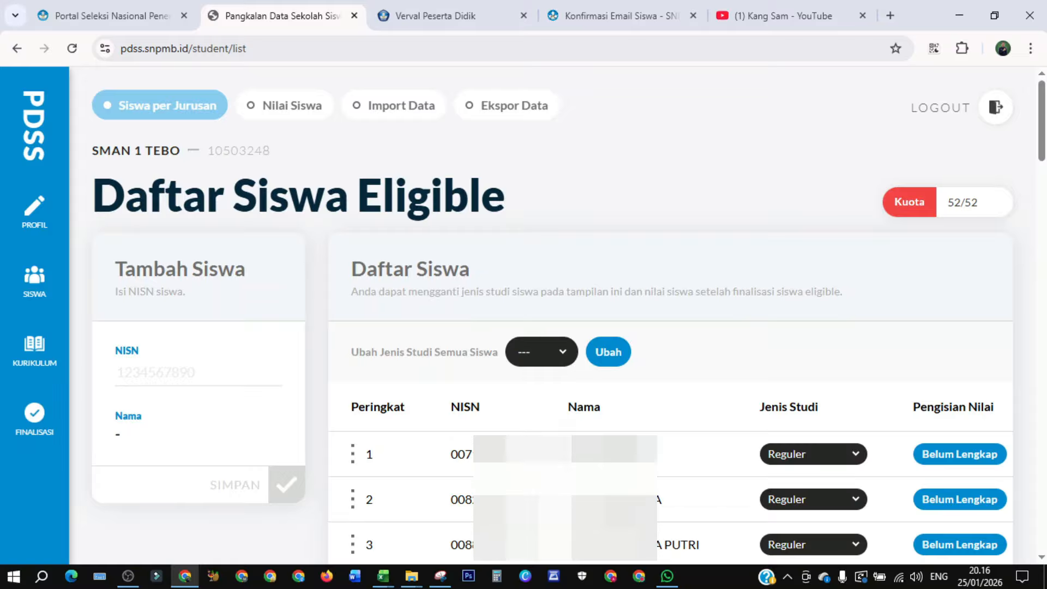
pyautogui.click(857, 458)
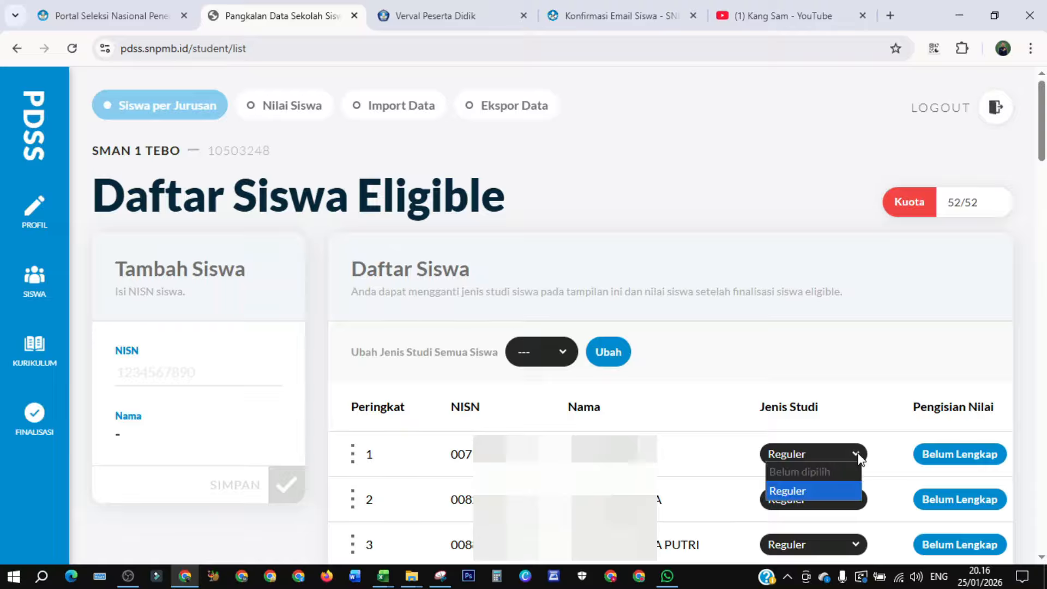
pyautogui.click(855, 453)
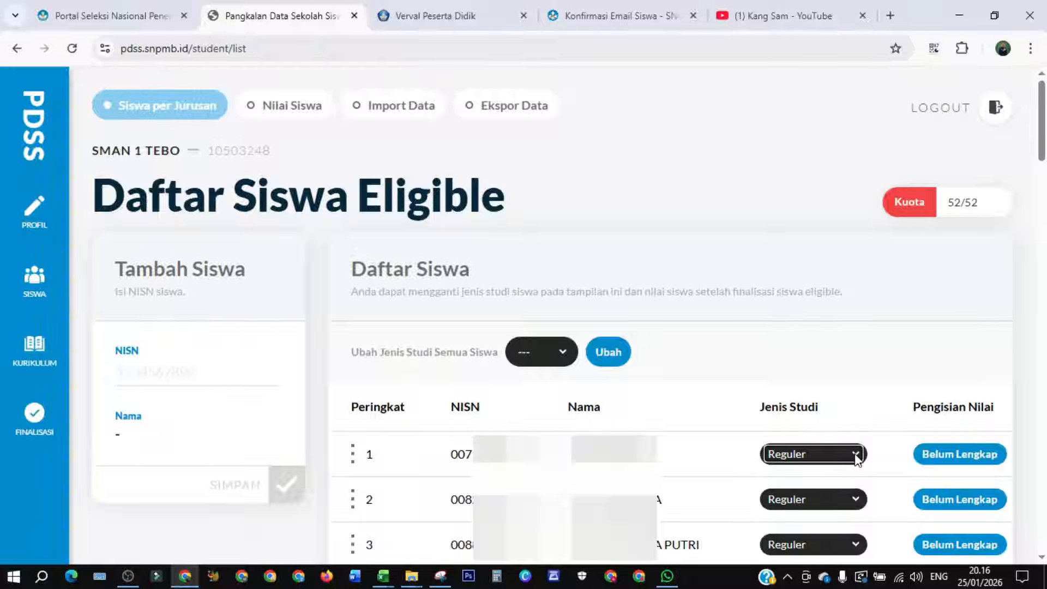
pyautogui.click(564, 353)
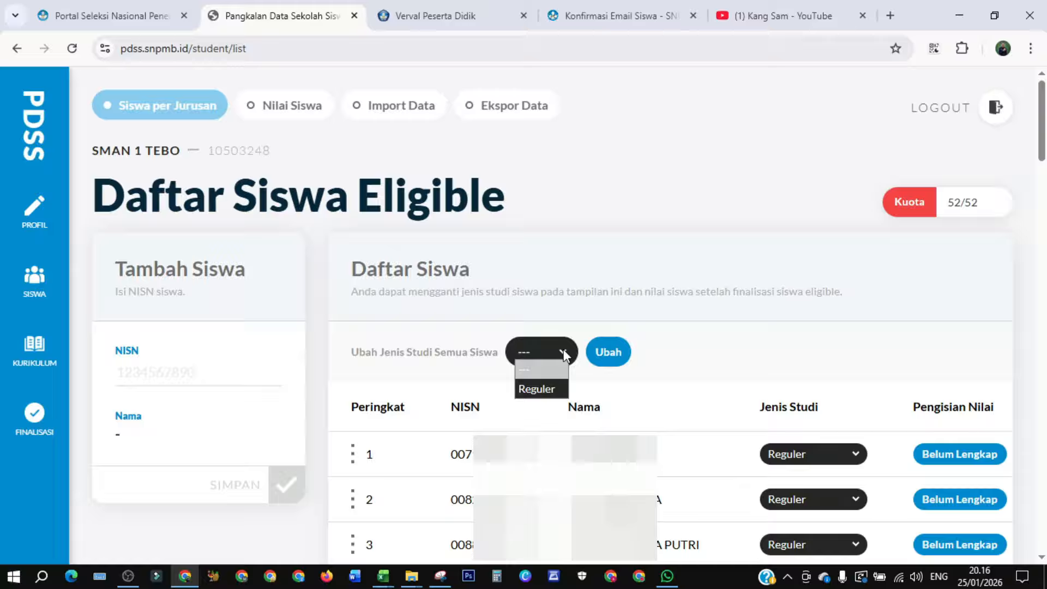
pyautogui.click(533, 391)
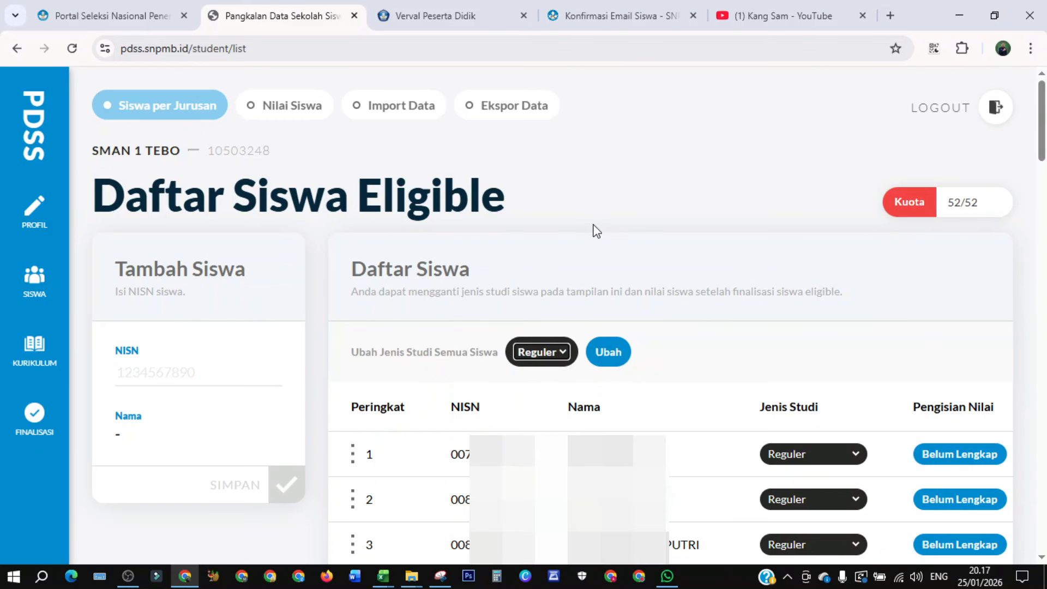
# - Open the data import page and choose Reguler as the study type for importing student grades
pyautogui.click(395, 109)
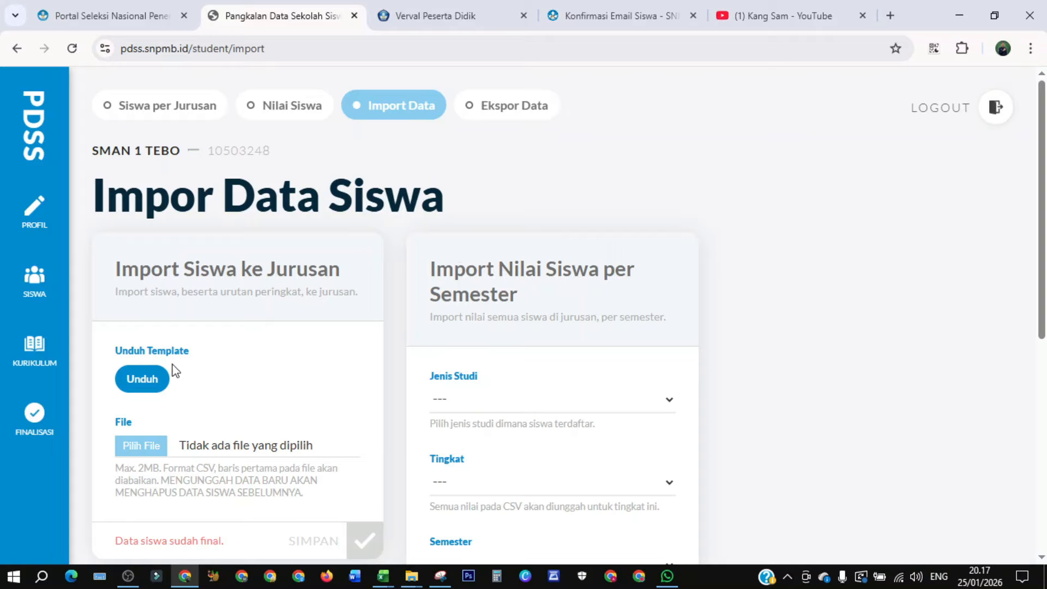
pyautogui.click(666, 399)
pyautogui.click(515, 449)
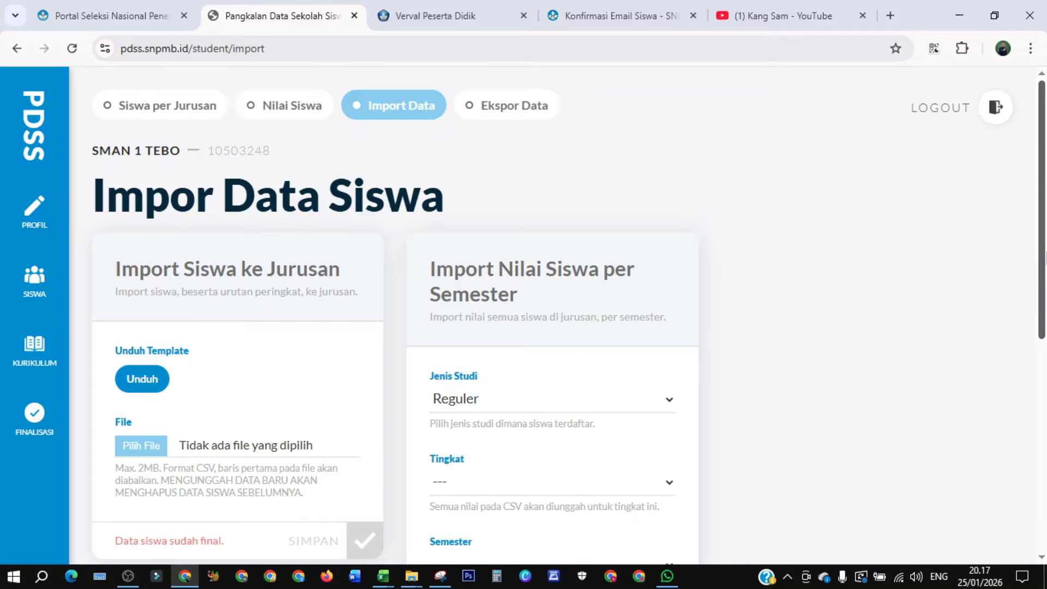
# - Download the grade template for grade 10 semester 1 and save it into the 2026 template folder
pyautogui.scroll(-5, 1044, 256)
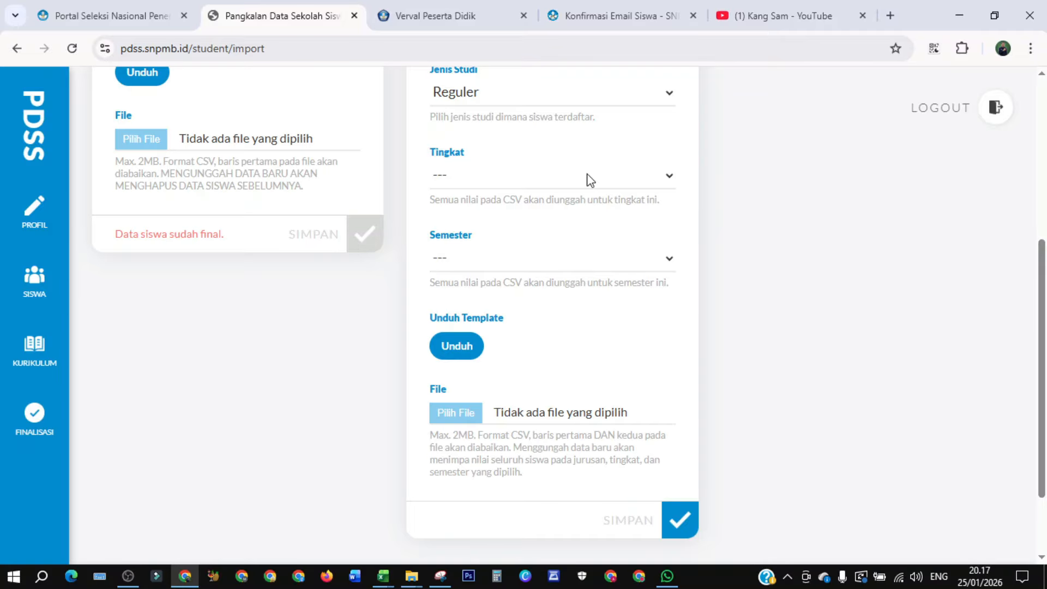
pyautogui.click(673, 178)
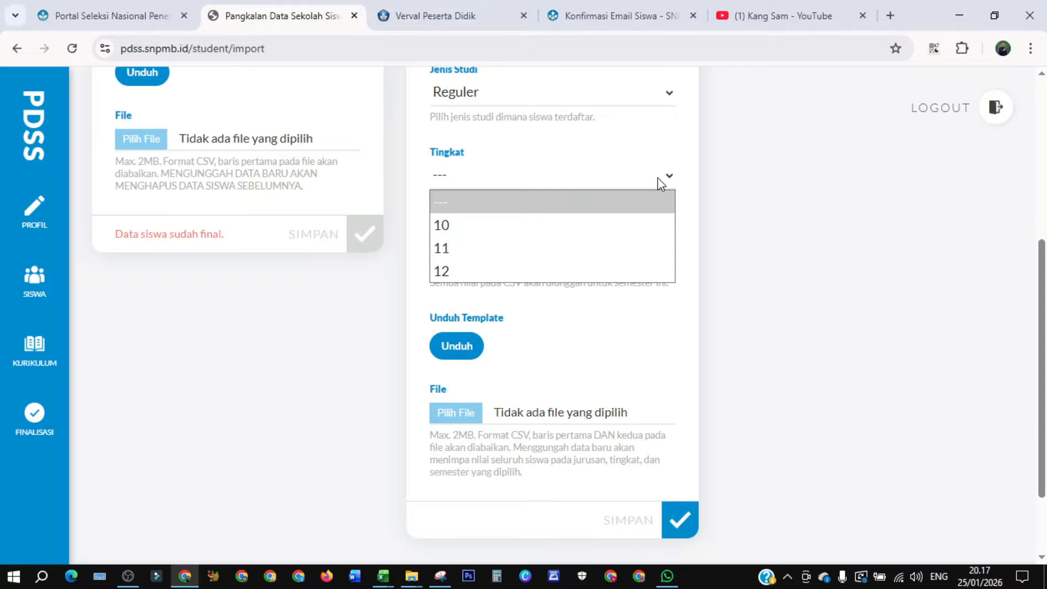
pyautogui.click(485, 230)
pyautogui.click(666, 259)
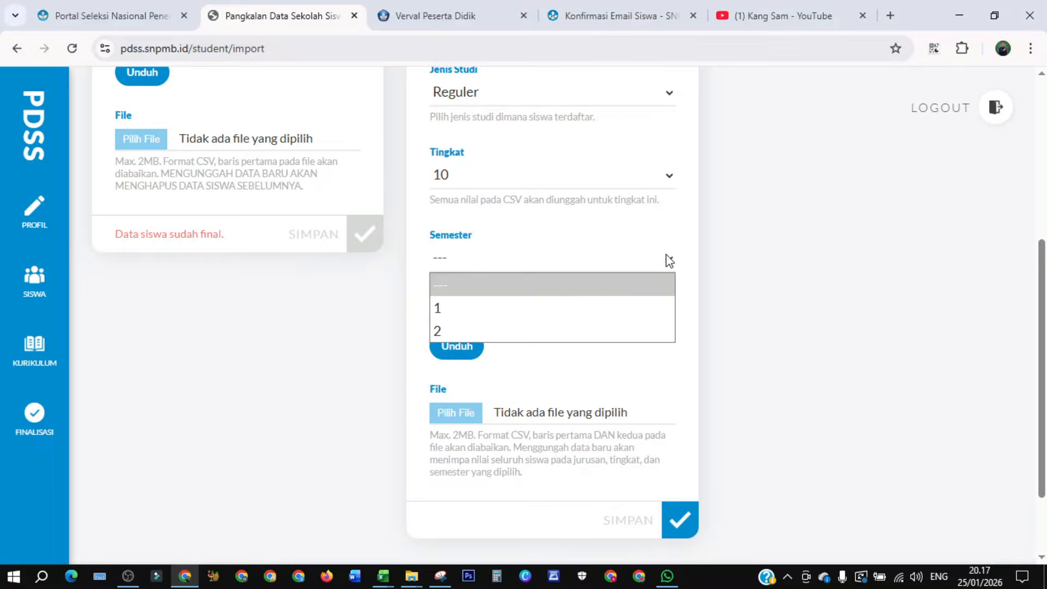
pyautogui.click(508, 306)
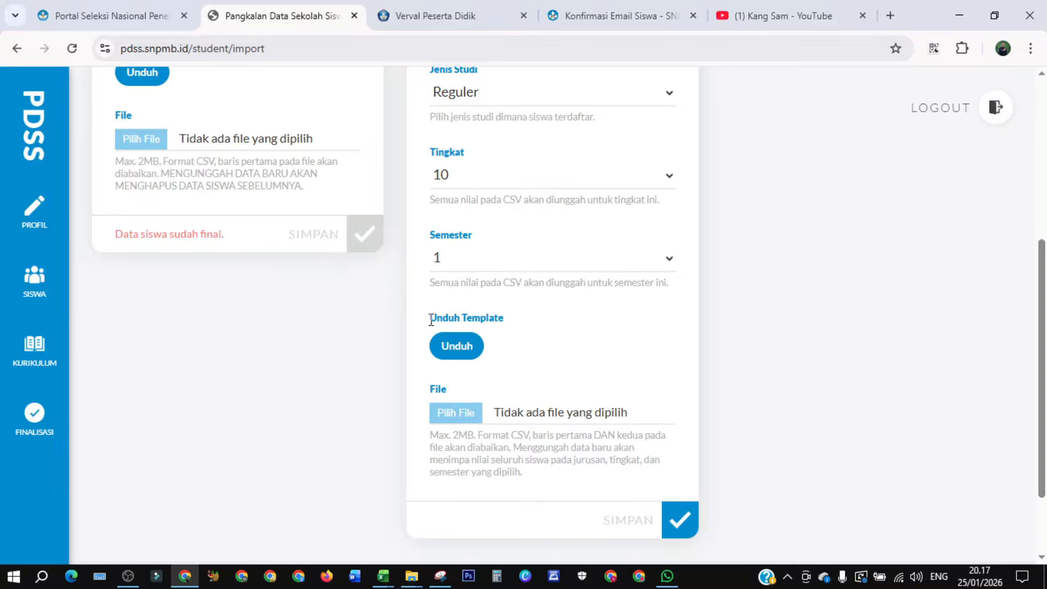
pyautogui.click(458, 347)
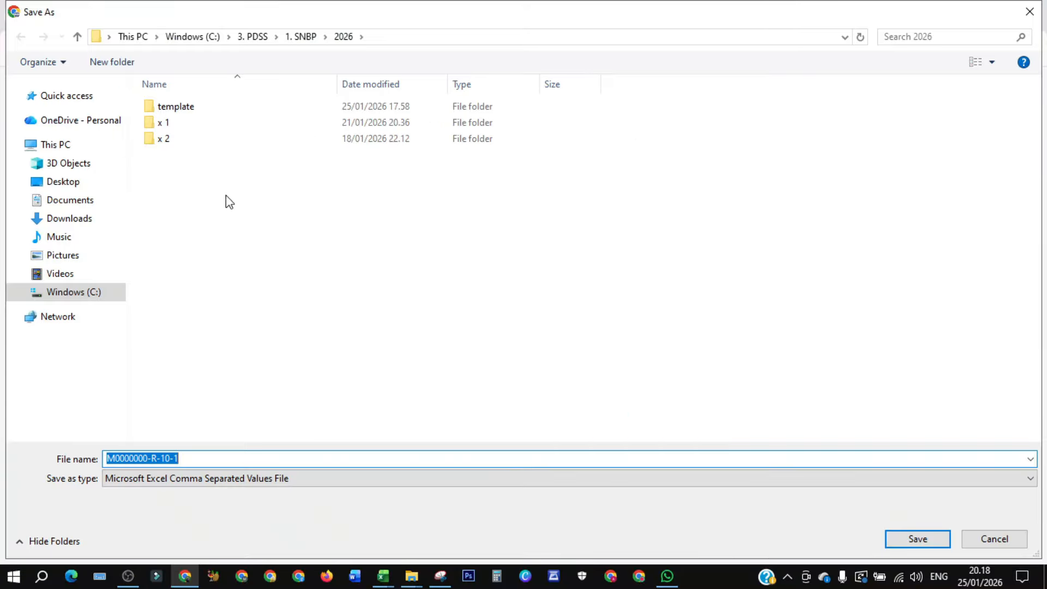
pyautogui.doubleClick(189, 107)
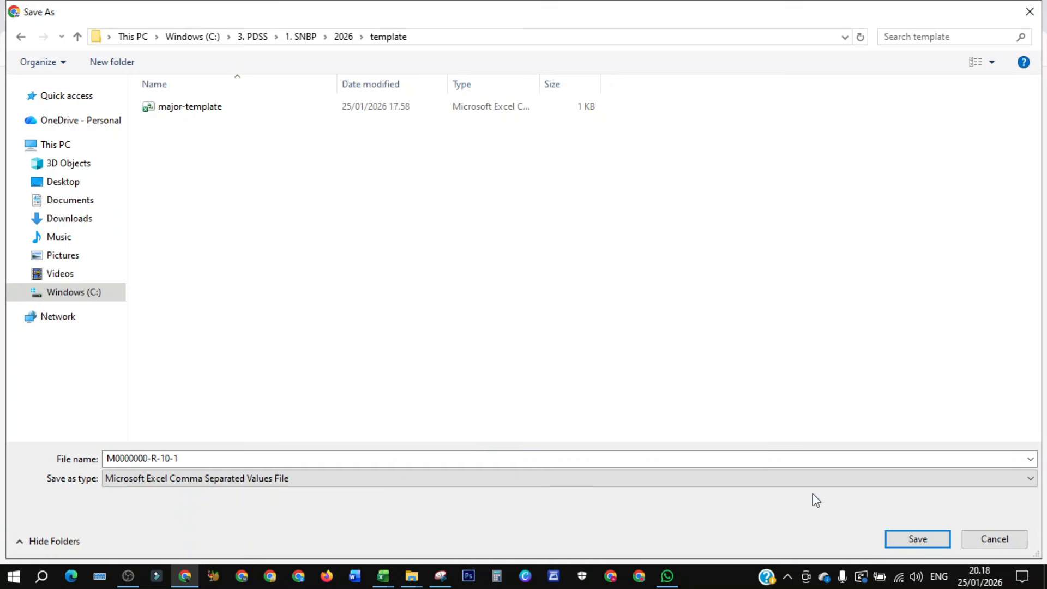
pyautogui.click(900, 540)
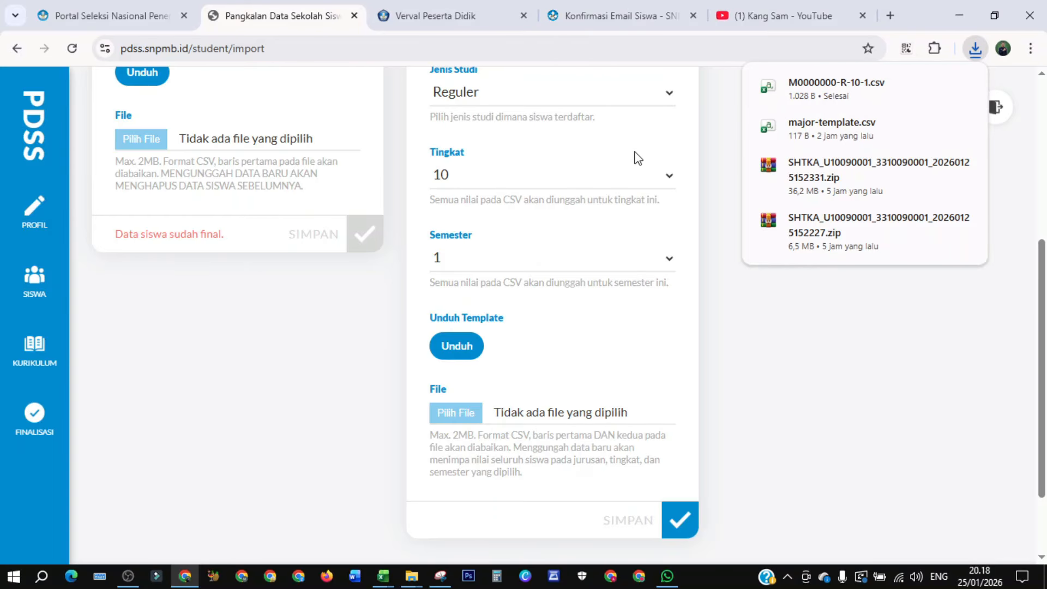
# - Download and save the grade template for grade 10 semester 2
pyautogui.click(671, 178)
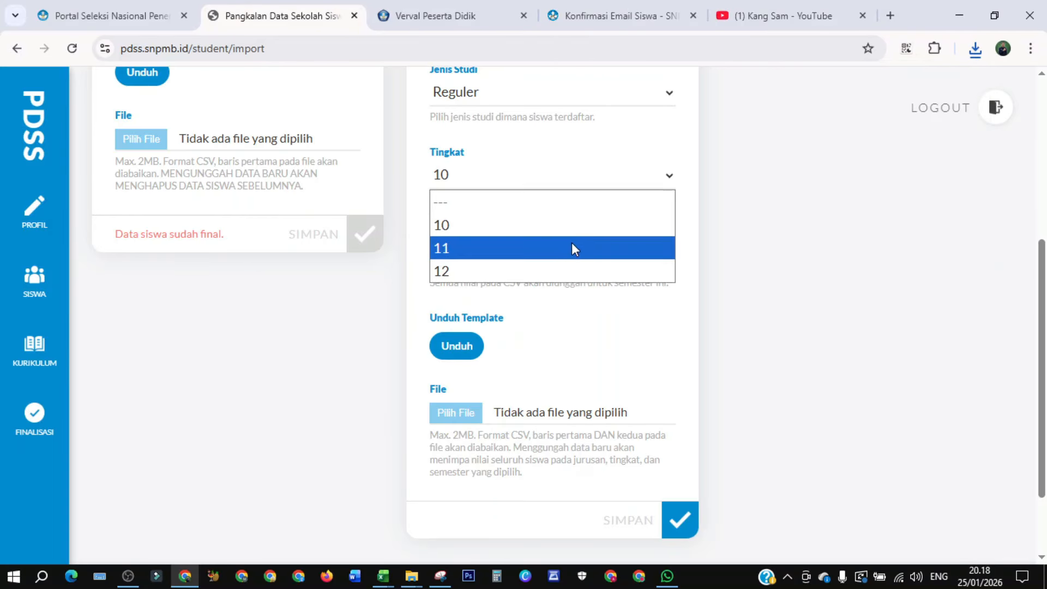
pyautogui.click(540, 228)
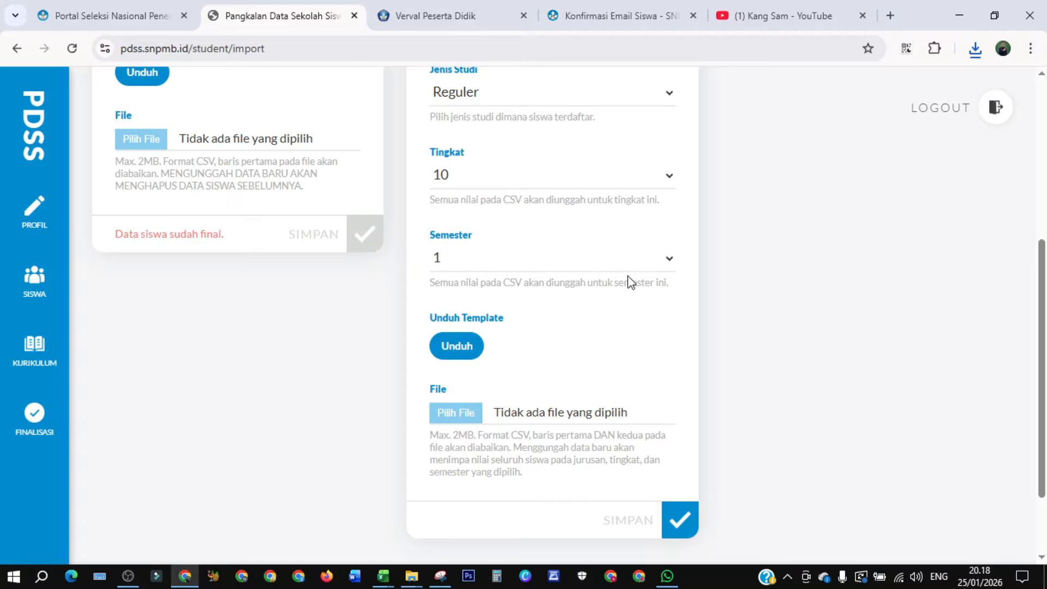
pyautogui.click(672, 261)
pyautogui.click(517, 328)
pyautogui.click(454, 355)
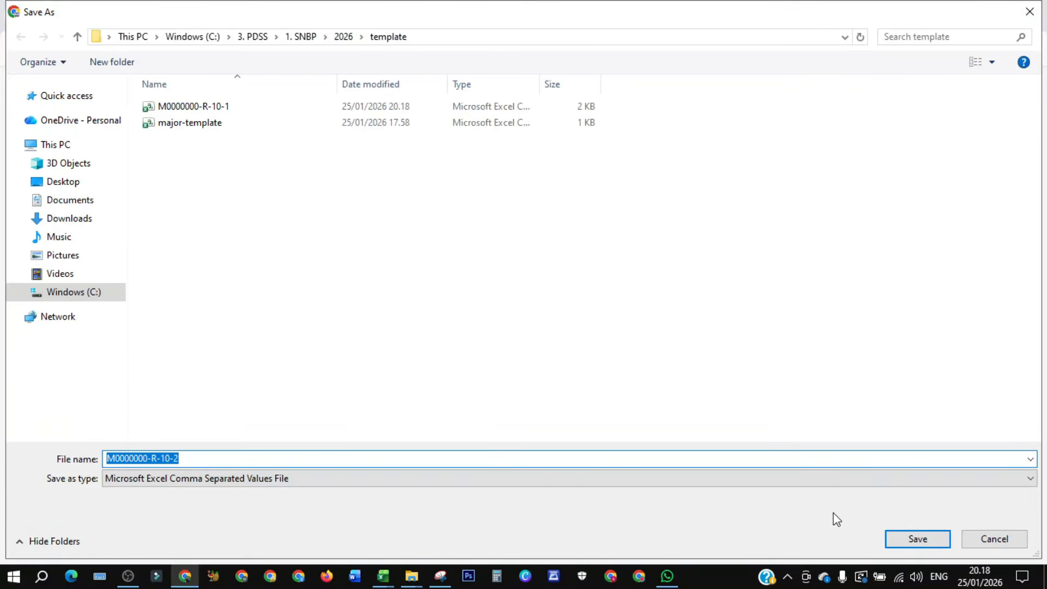
pyautogui.click(894, 539)
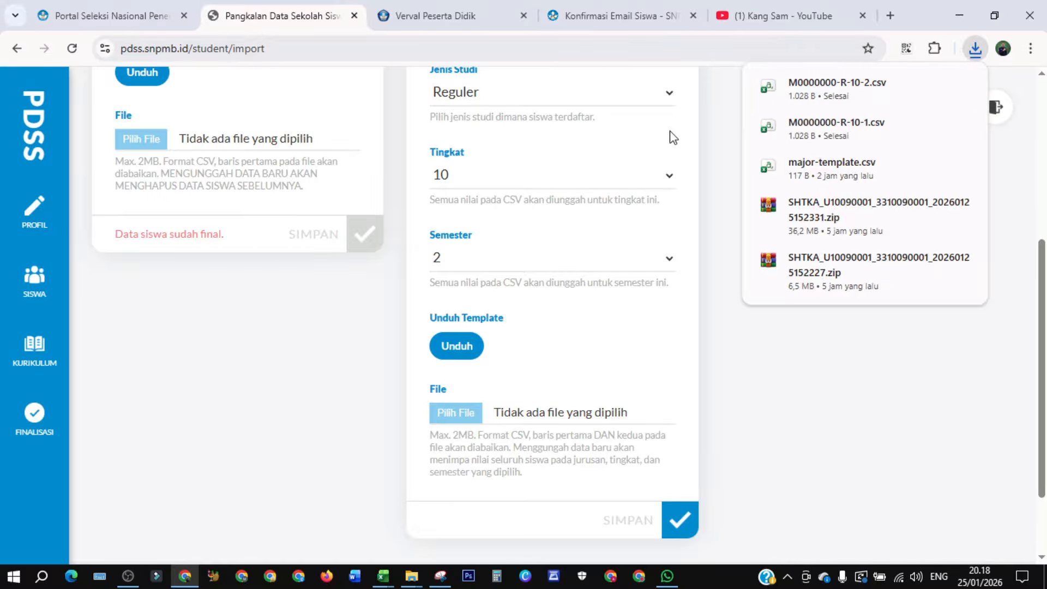
# - Download and save the grade template for grade 11 semester 1
pyautogui.click(669, 176)
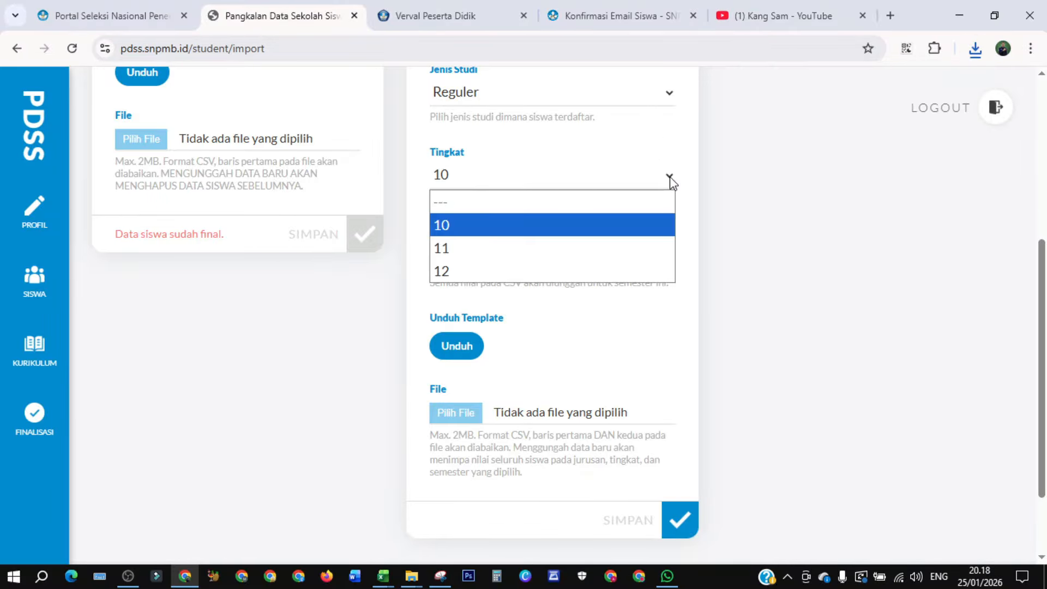
pyautogui.click(539, 247)
pyautogui.click(675, 260)
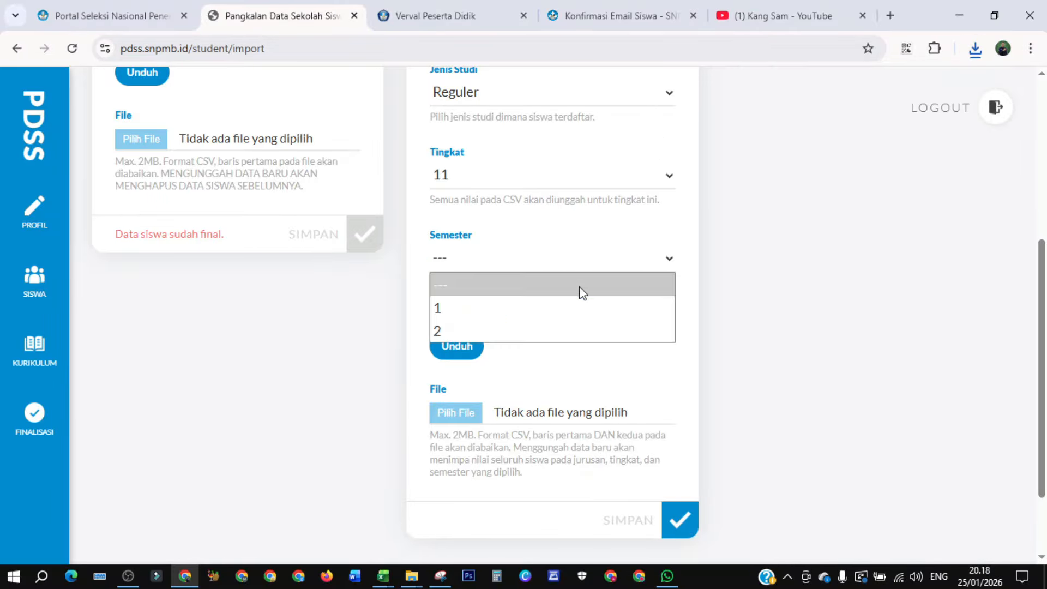
pyautogui.click(552, 309)
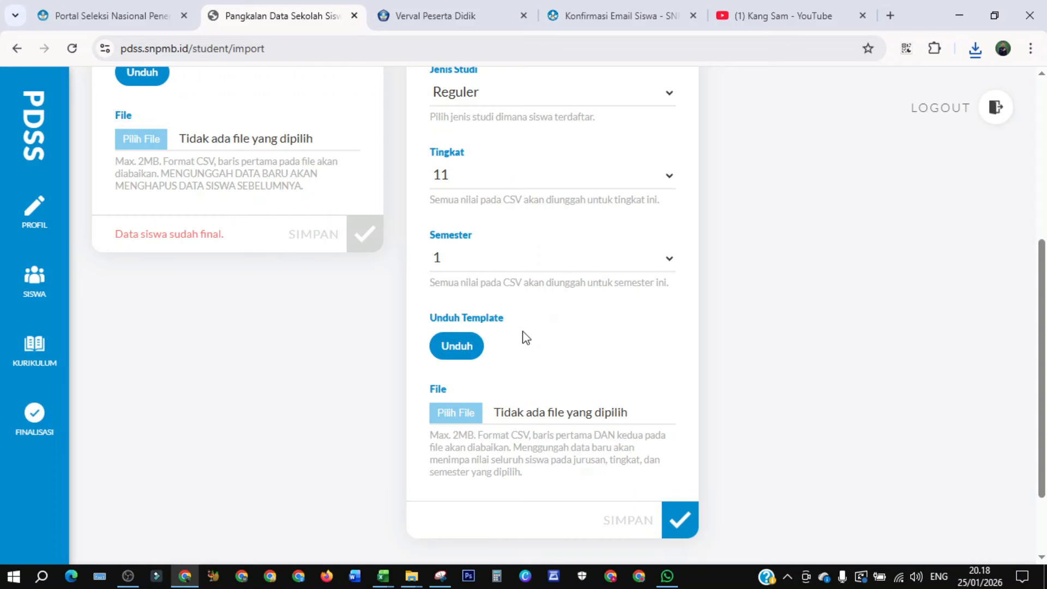
pyautogui.click(458, 345)
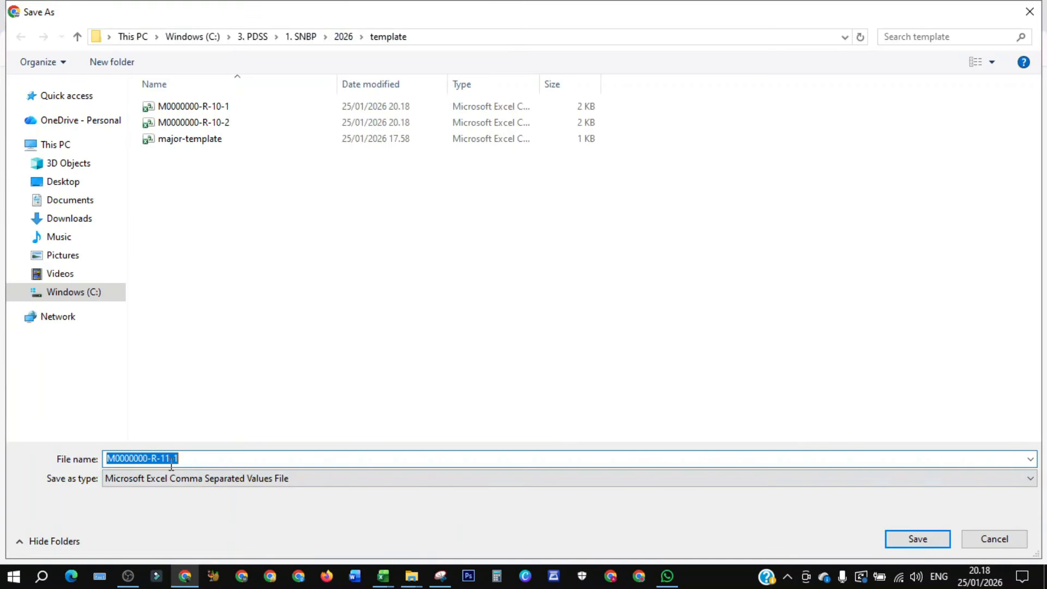
pyautogui.click(884, 536)
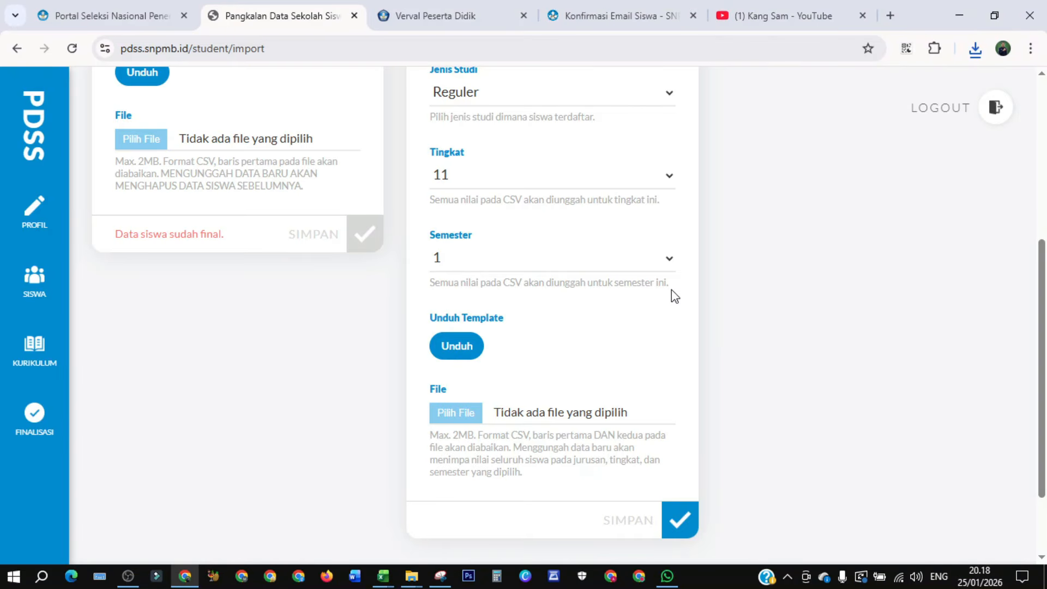
pyautogui.click(975, 49)
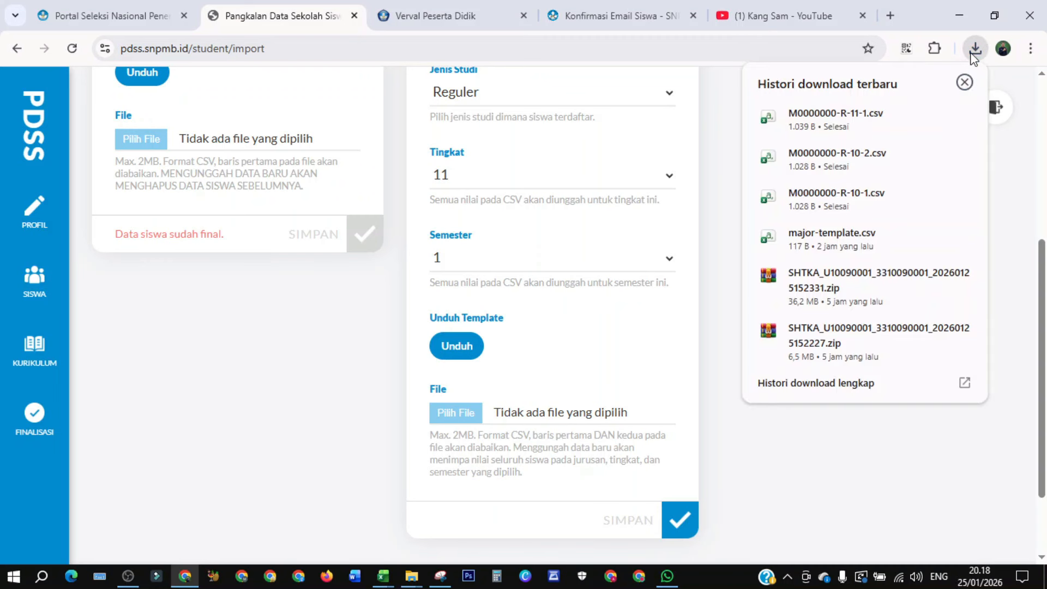
# - Download and save the grade template for grade 11 semester 2
pyautogui.click(668, 257)
pyautogui.click(507, 327)
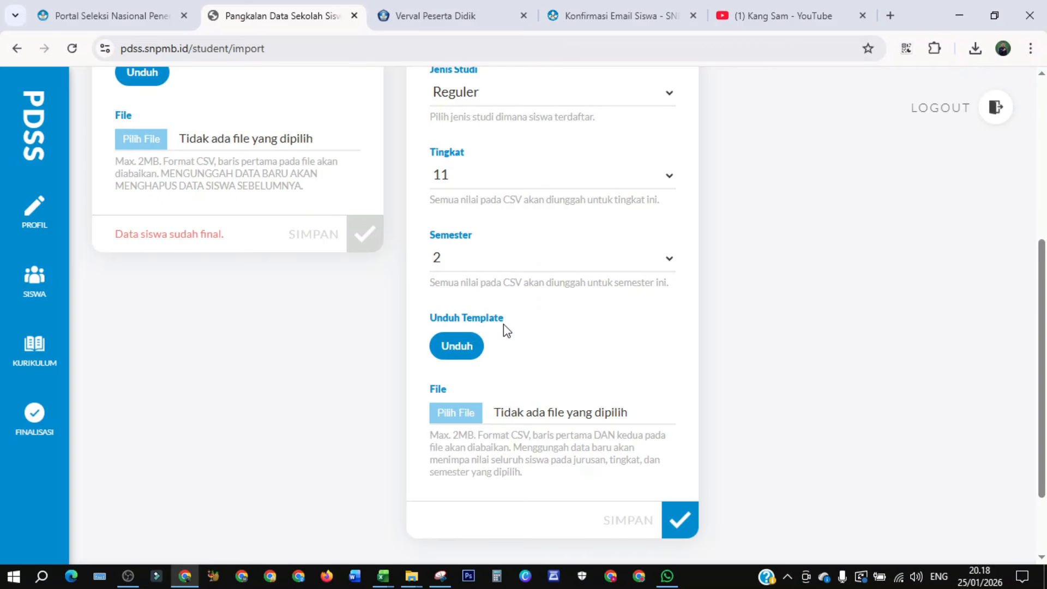
pyautogui.click(469, 354)
pyautogui.press('Return')
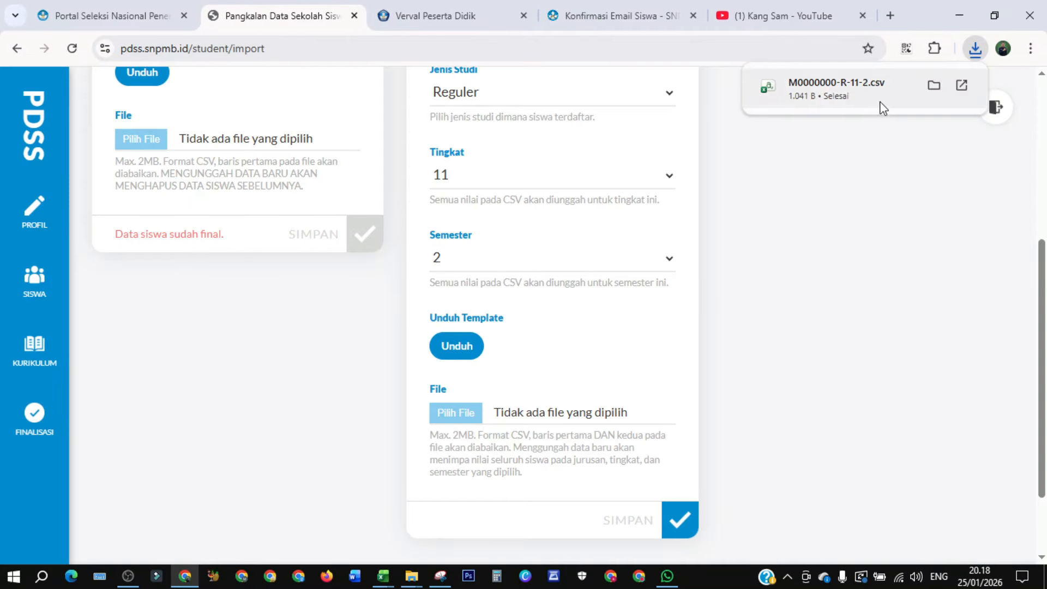
# - Download and save the grade template for grade 12 semester 1
pyautogui.click(667, 175)
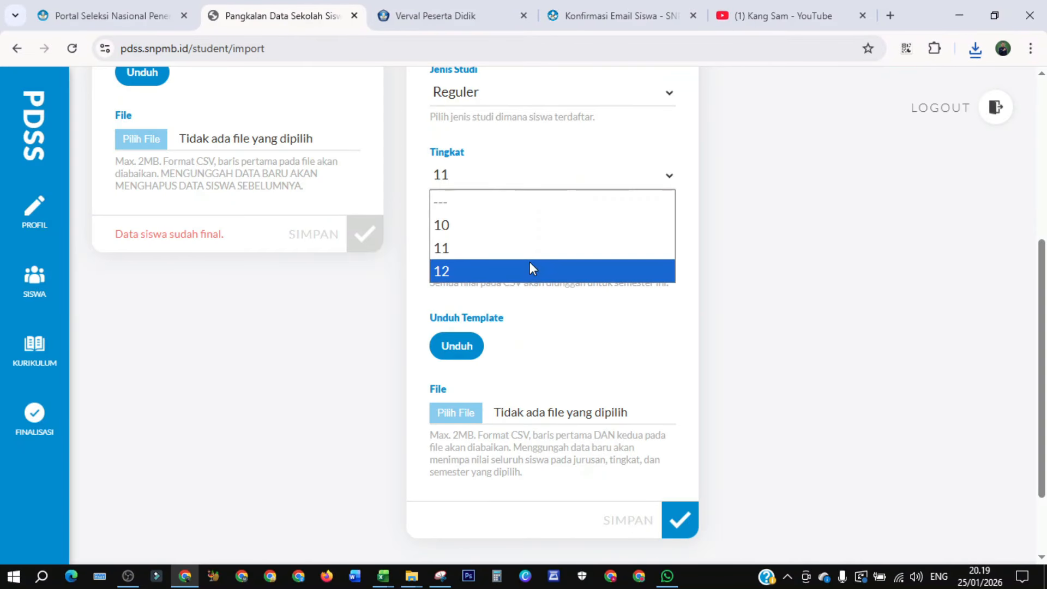
pyautogui.click(521, 269)
pyautogui.click(671, 259)
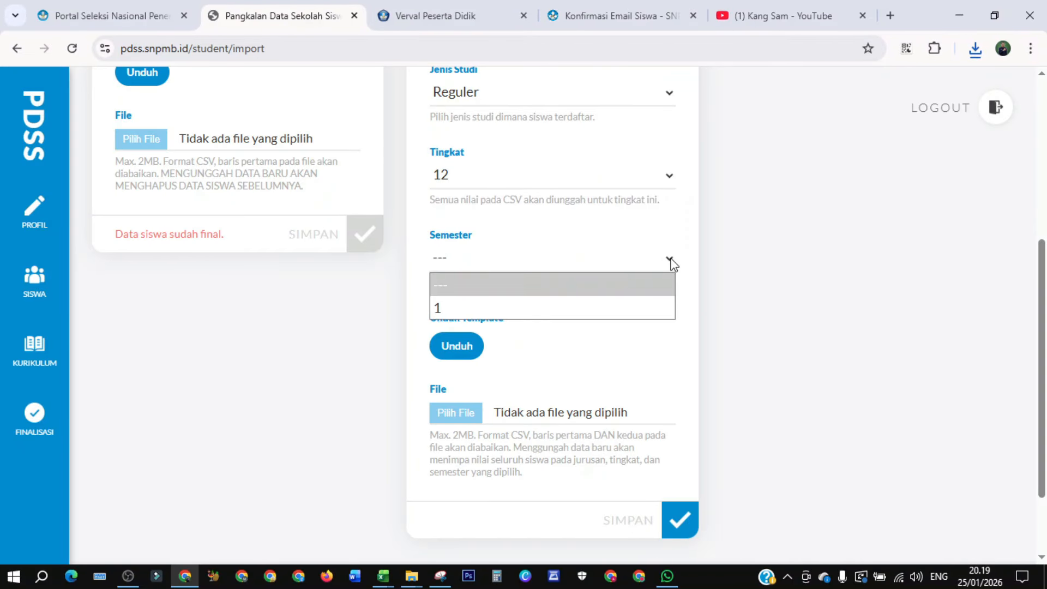
pyautogui.click(573, 304)
pyautogui.click(456, 345)
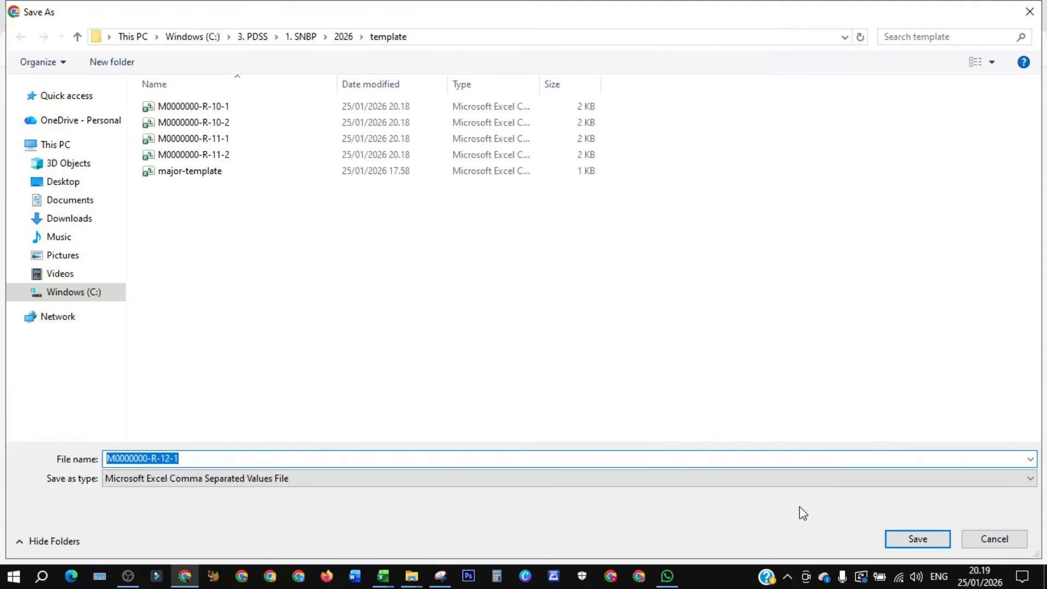
pyautogui.press('Return')
# - Open the downloads' template folder and open the M0000000-R-10-1 template file
pyautogui.click(975, 48)
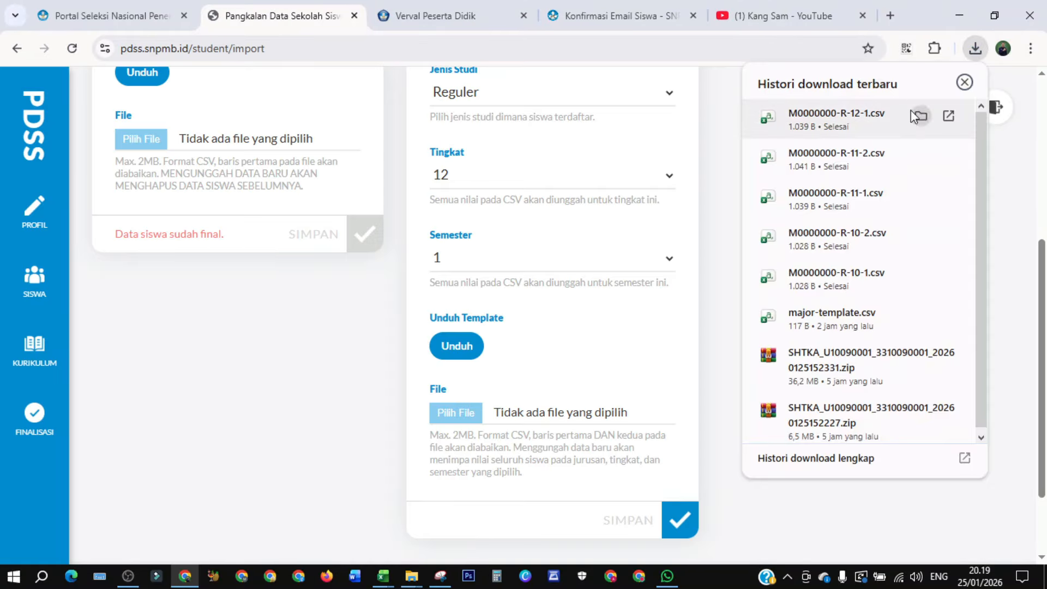
pyautogui.click(920, 115)
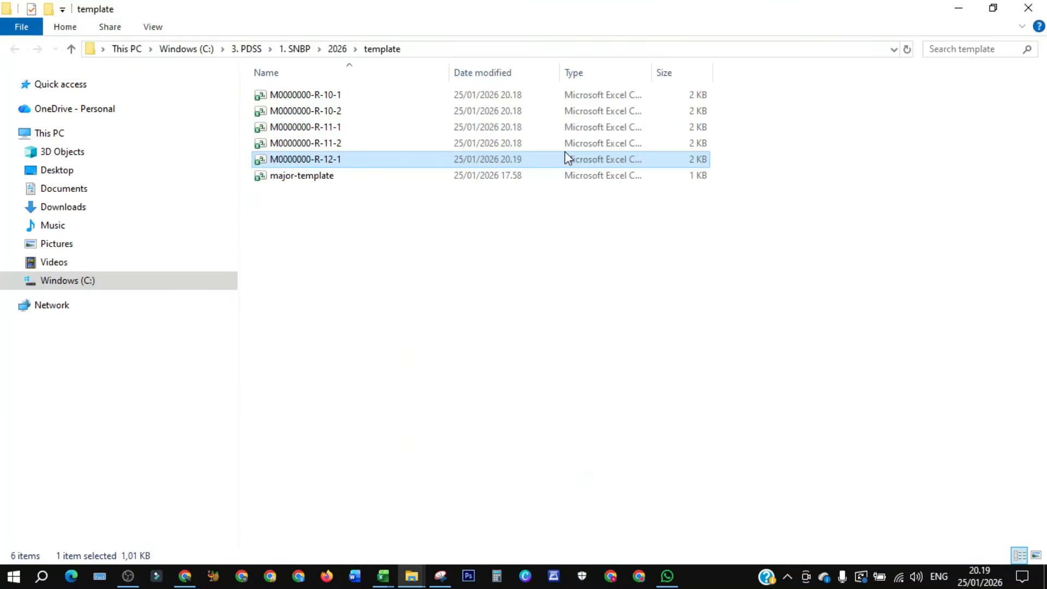
pyautogui.click(417, 244)
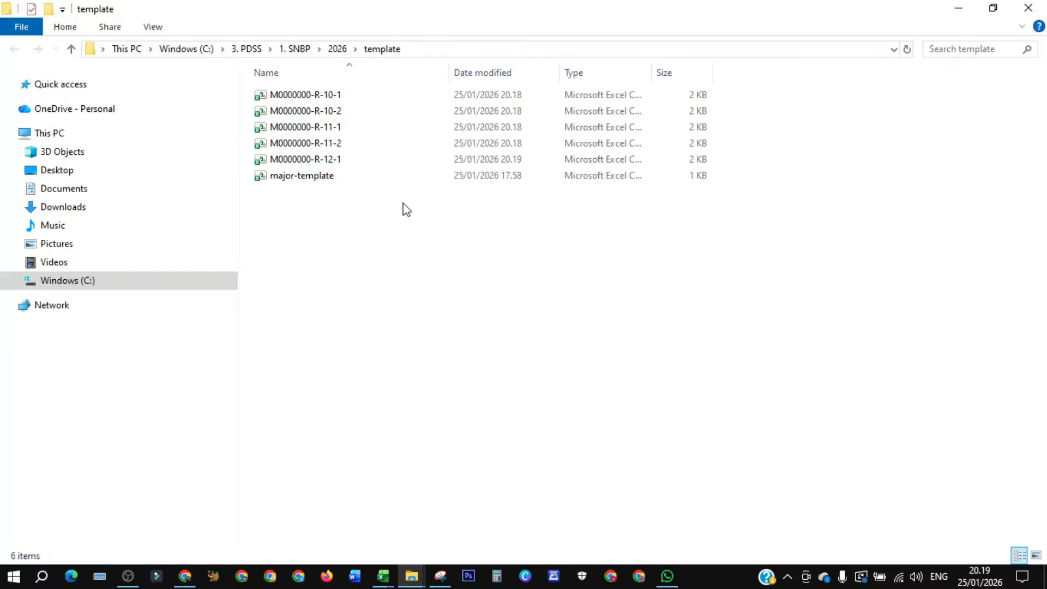
pyautogui.click(318, 94)
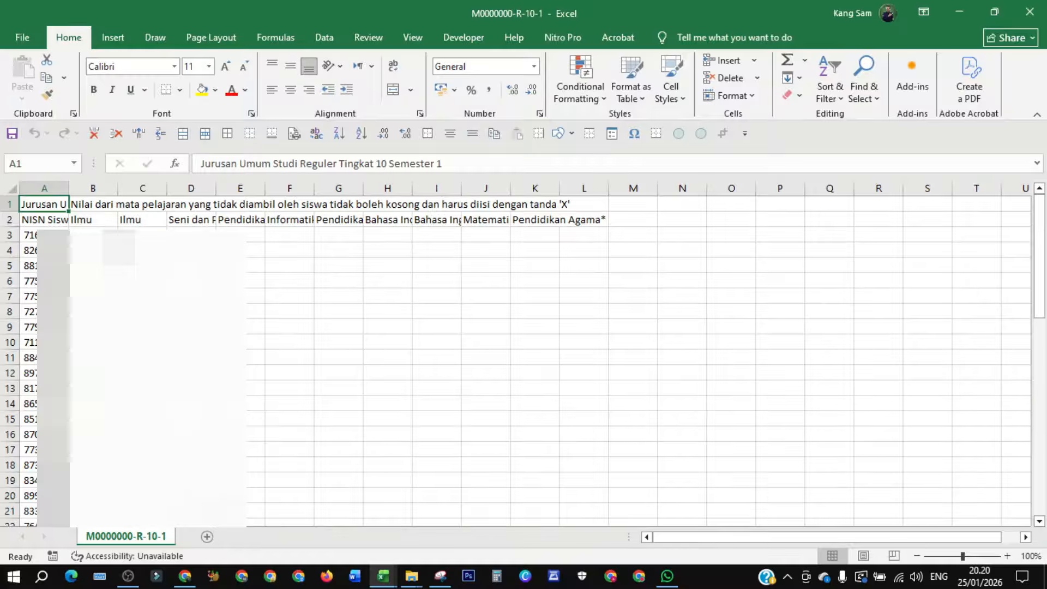
# - Examine the subject column headers in row 2 of the grade 10 semester 1 template
pyautogui.click(87, 218)
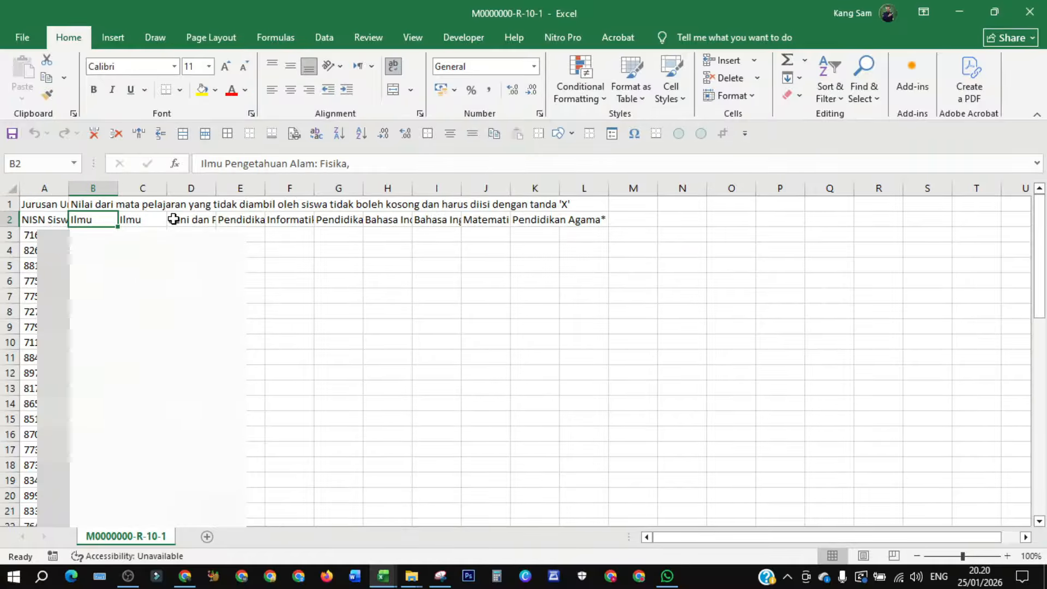
pyautogui.click(142, 219)
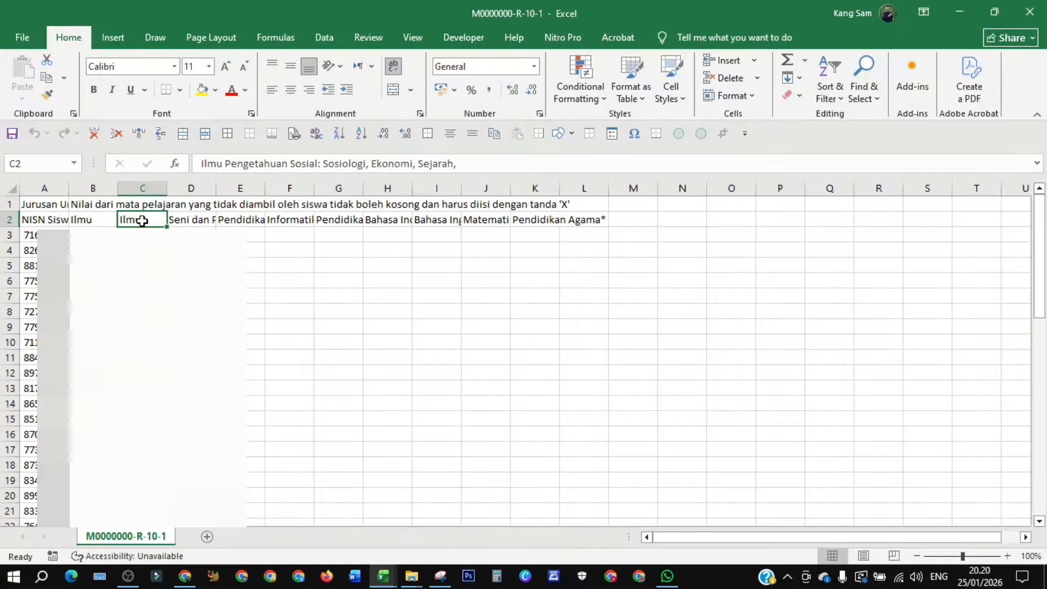
pyautogui.click(186, 221)
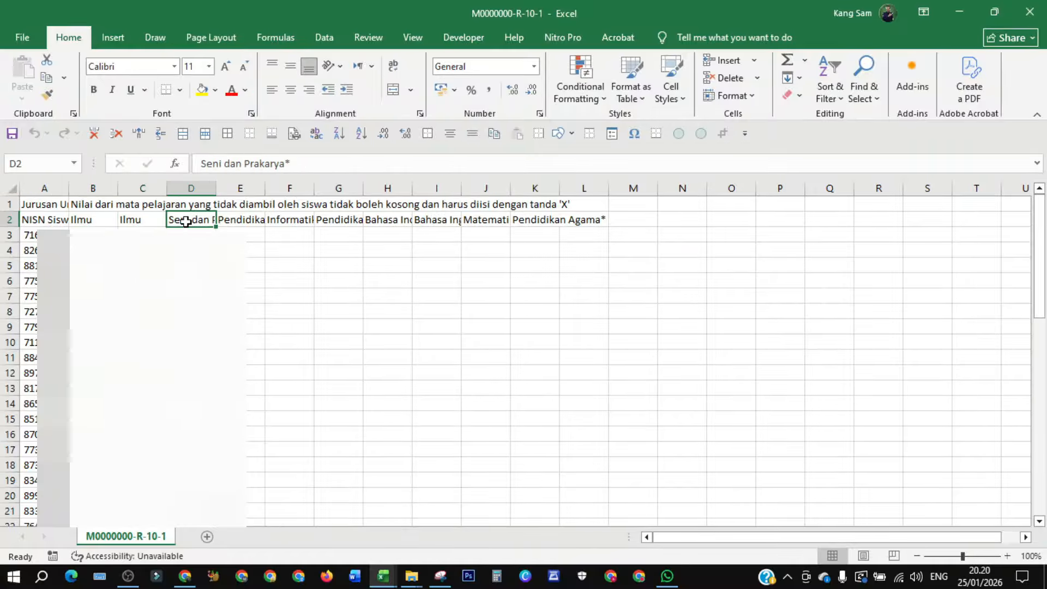
pyautogui.click(240, 219)
pyautogui.click(288, 220)
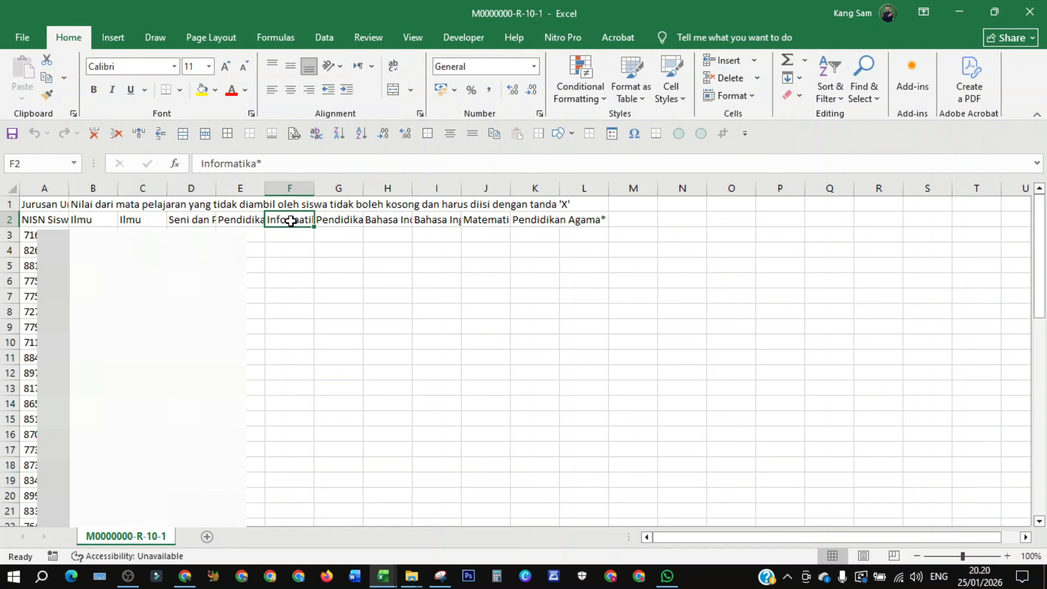
pyautogui.click(338, 220)
pyautogui.click(387, 220)
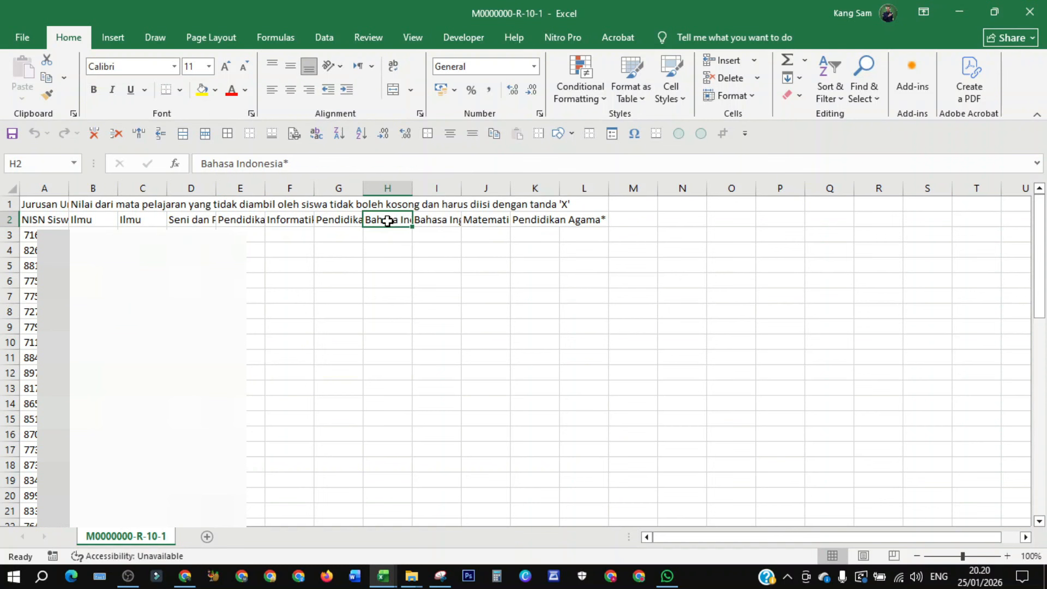
pyautogui.click(427, 220)
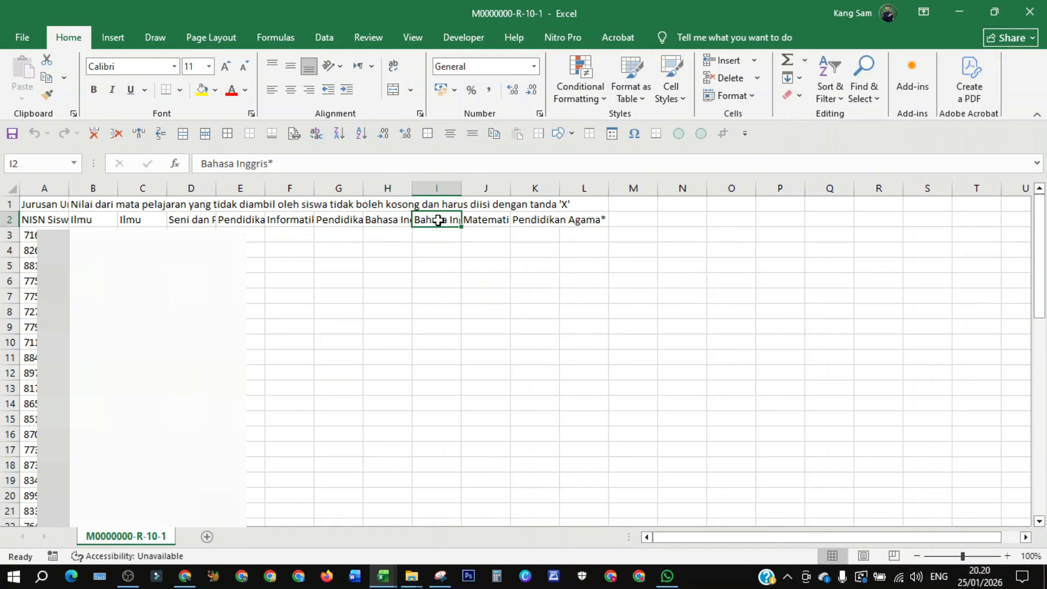
pyautogui.click(473, 220)
pyautogui.click(528, 221)
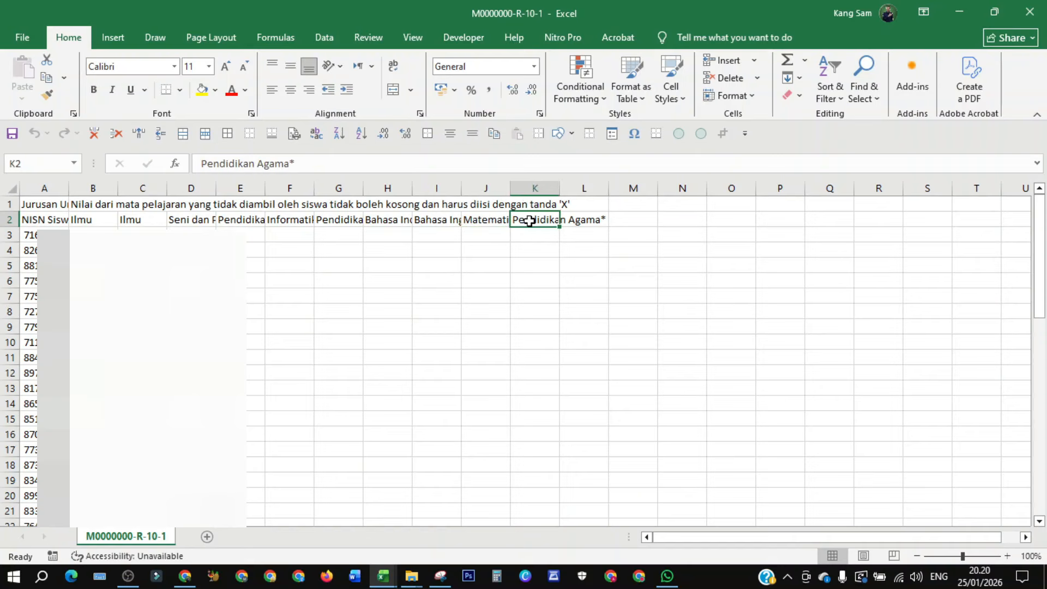
# - Open the M0000000-R-11-1 template file from the template folder
pyautogui.click(577, 223)
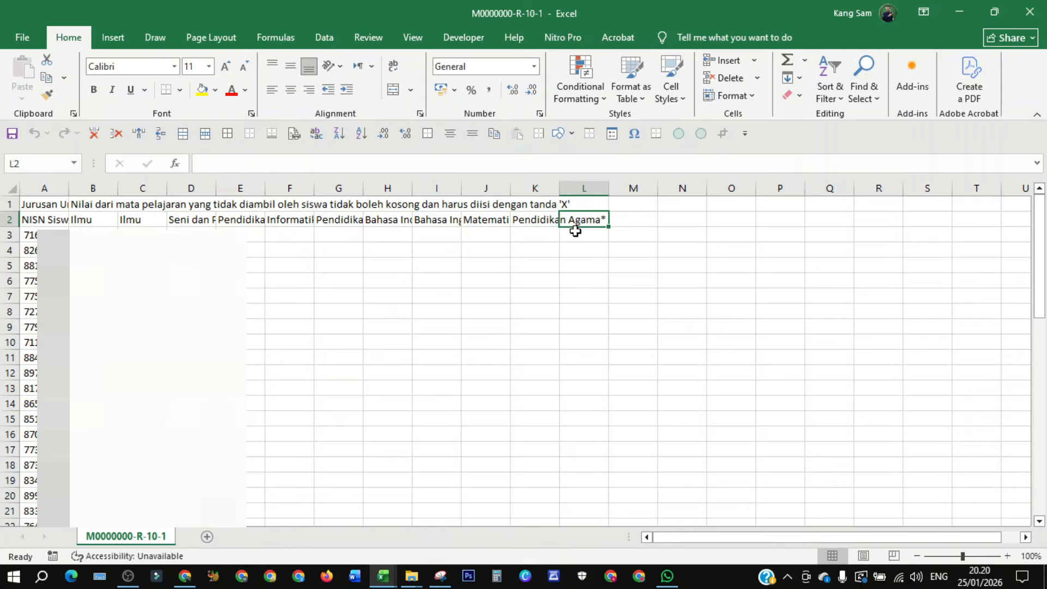
pyautogui.click(81, 205)
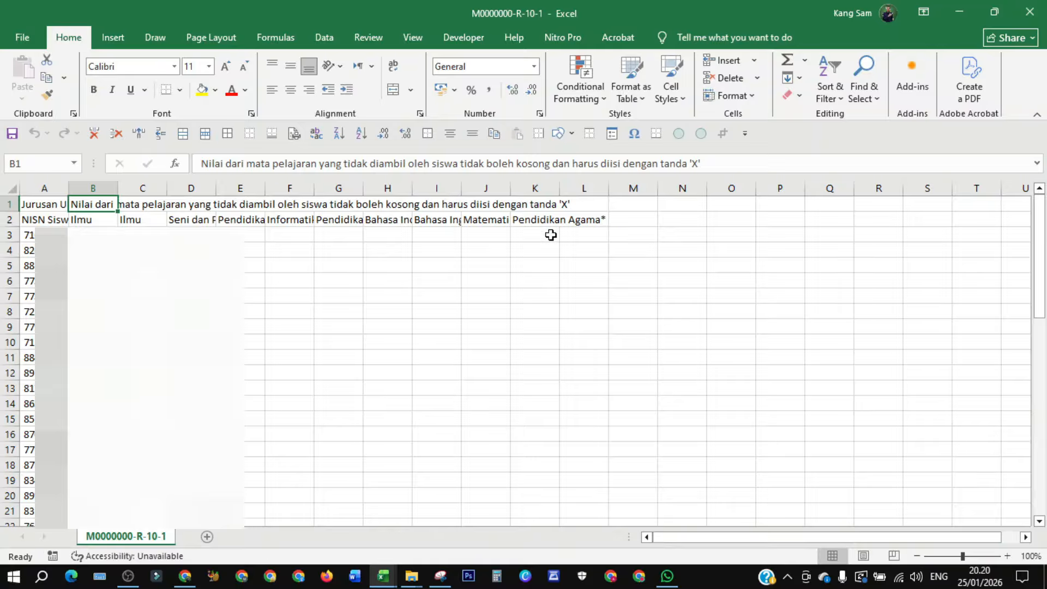
pyautogui.click(574, 220)
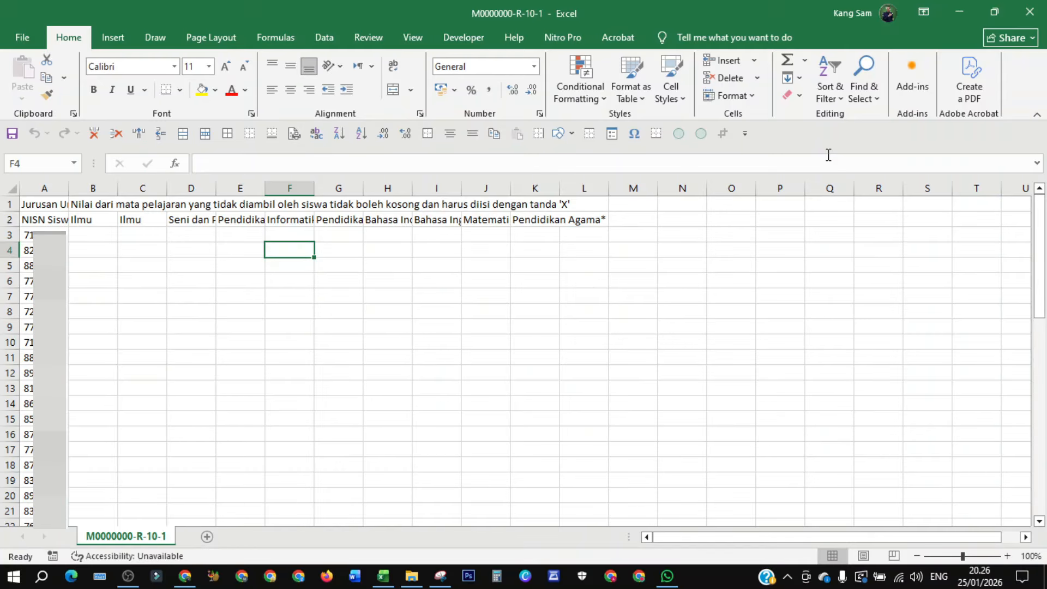
pyautogui.click(413, 577)
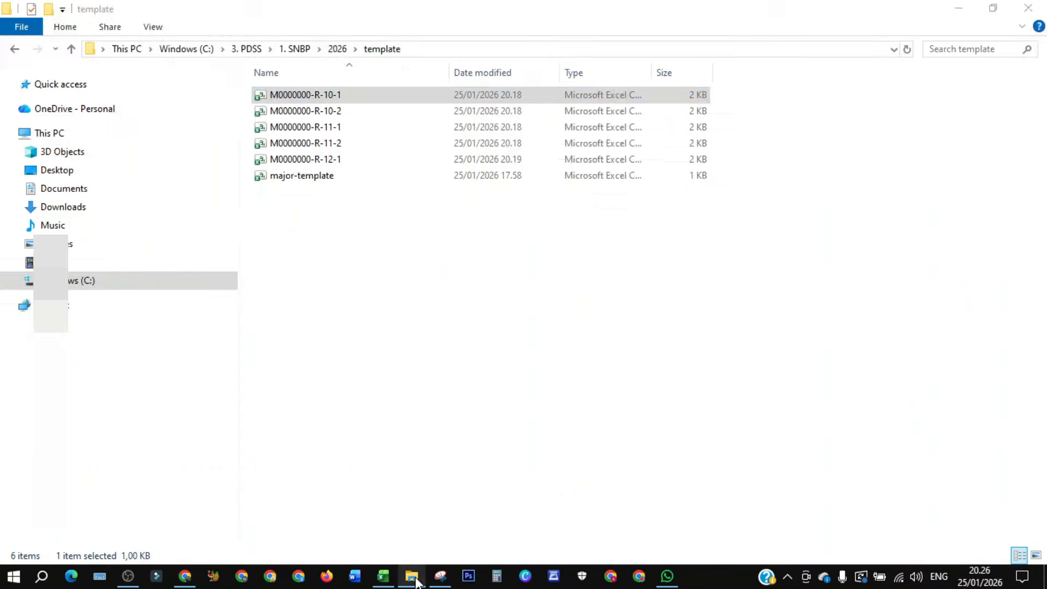
pyautogui.click(327, 126)
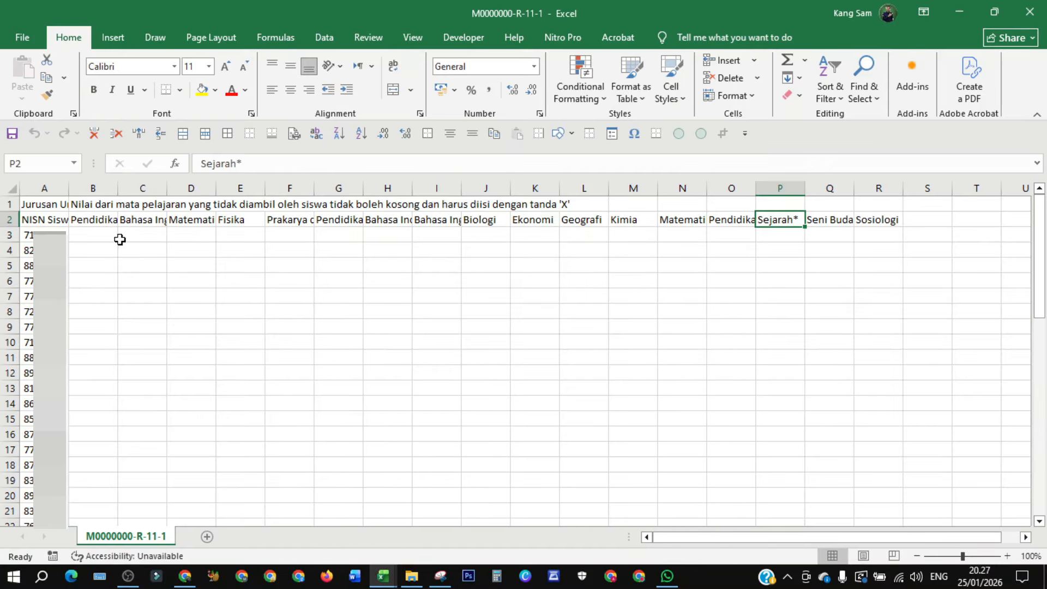
# - Examine the subject column headers in row 2 of the grade 11 semester 1 template
pyautogui.click(101, 220)
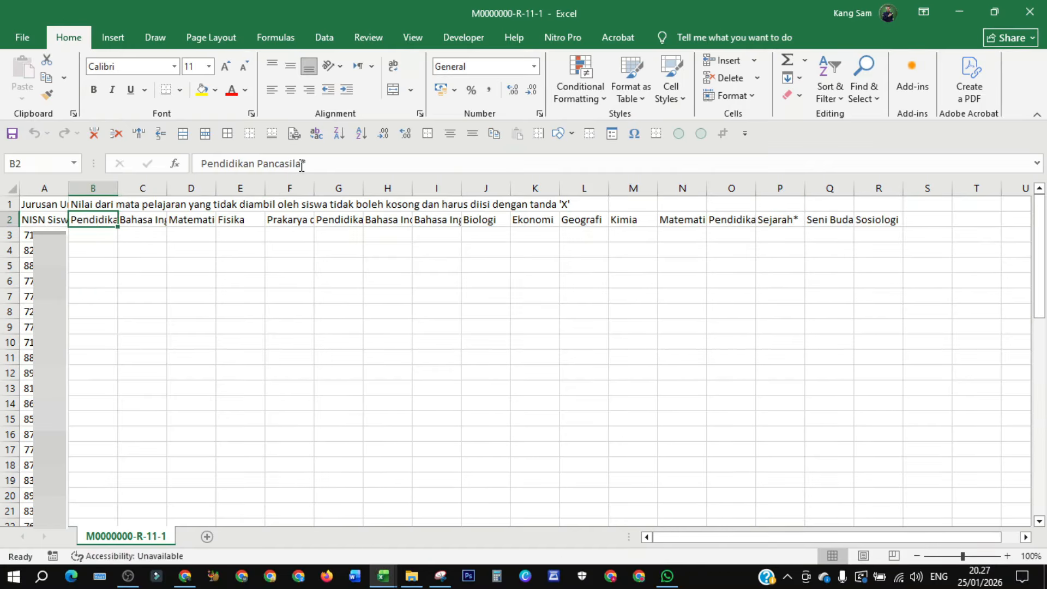
pyautogui.click(141, 219)
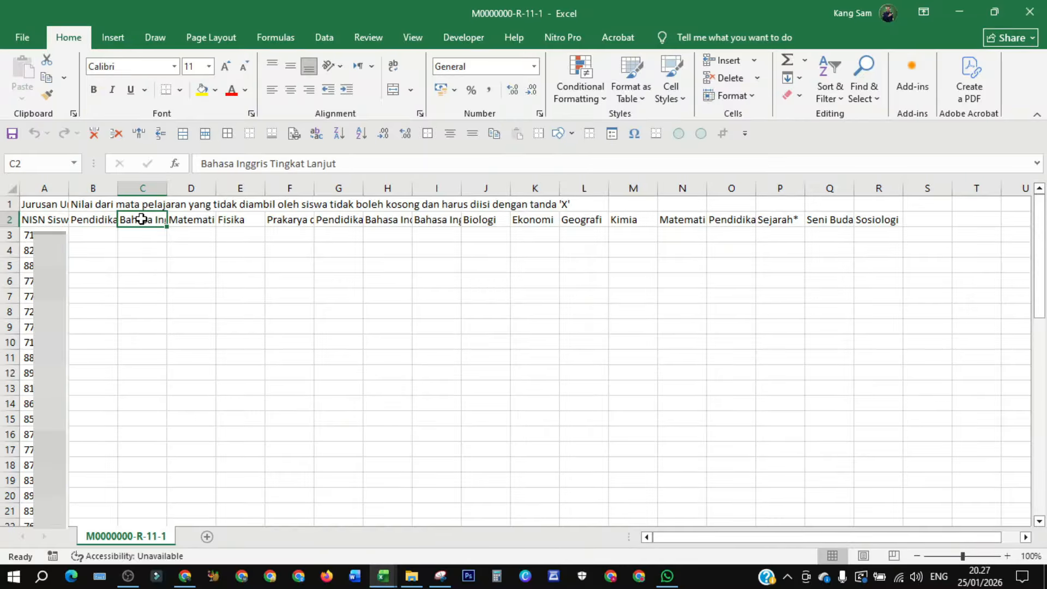
pyautogui.click(188, 217)
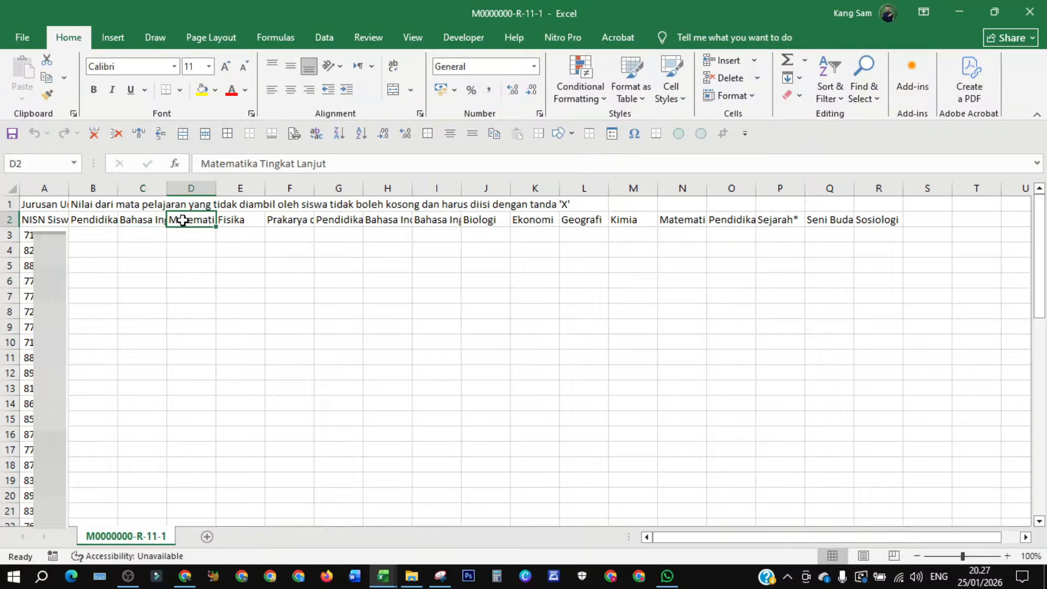
pyautogui.click(243, 219)
pyautogui.click(287, 220)
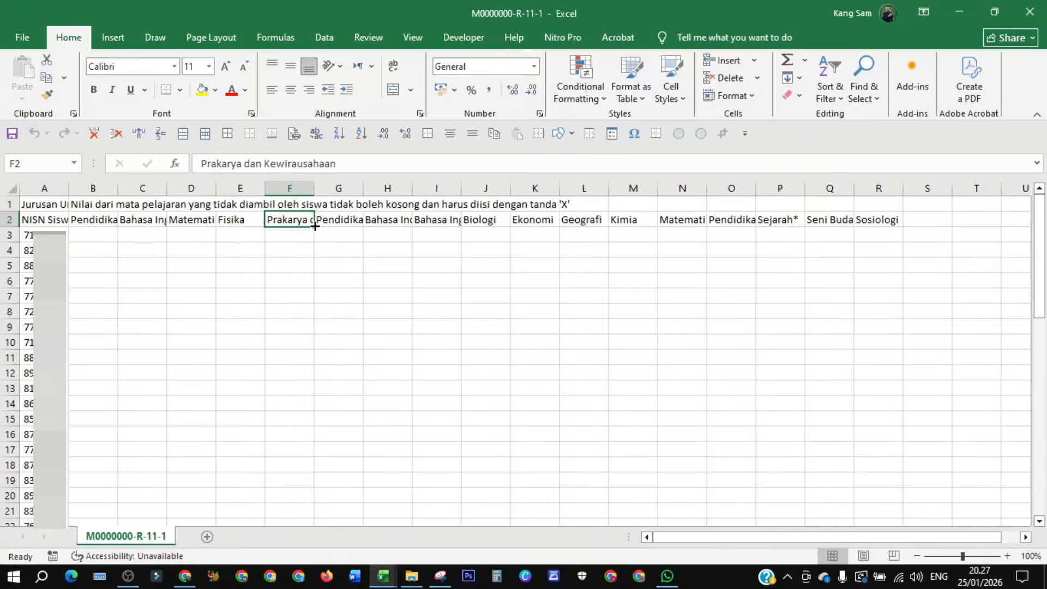
pyautogui.click(332, 221)
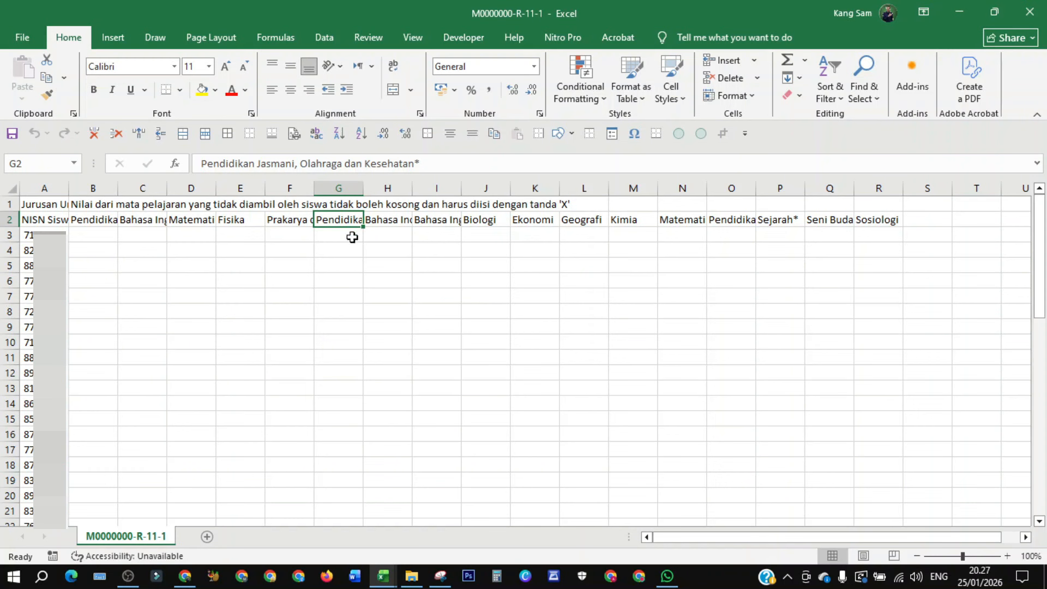
pyautogui.click(379, 222)
pyautogui.click(448, 220)
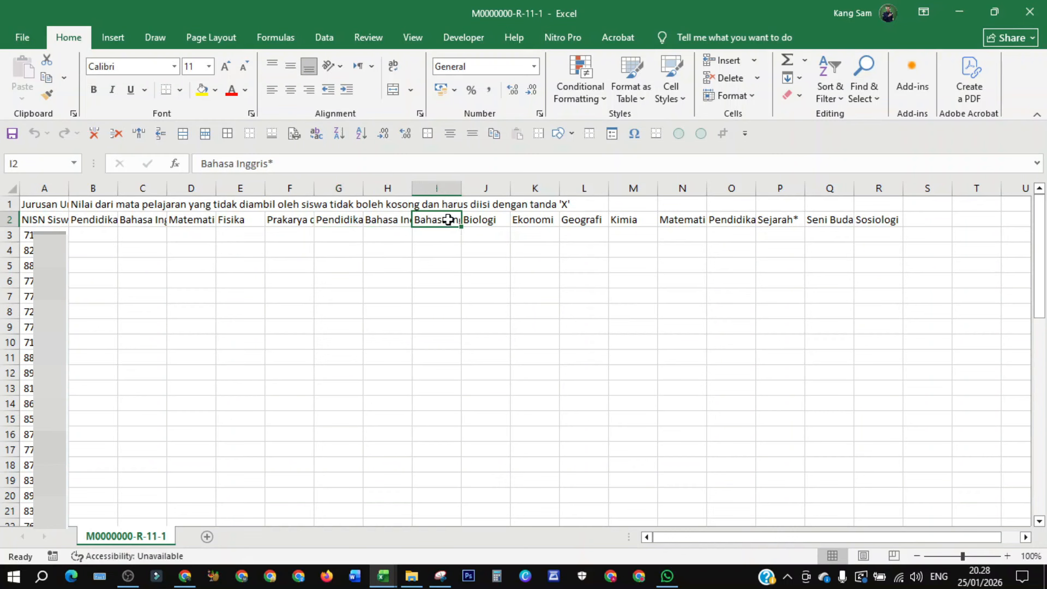
pyautogui.click(477, 220)
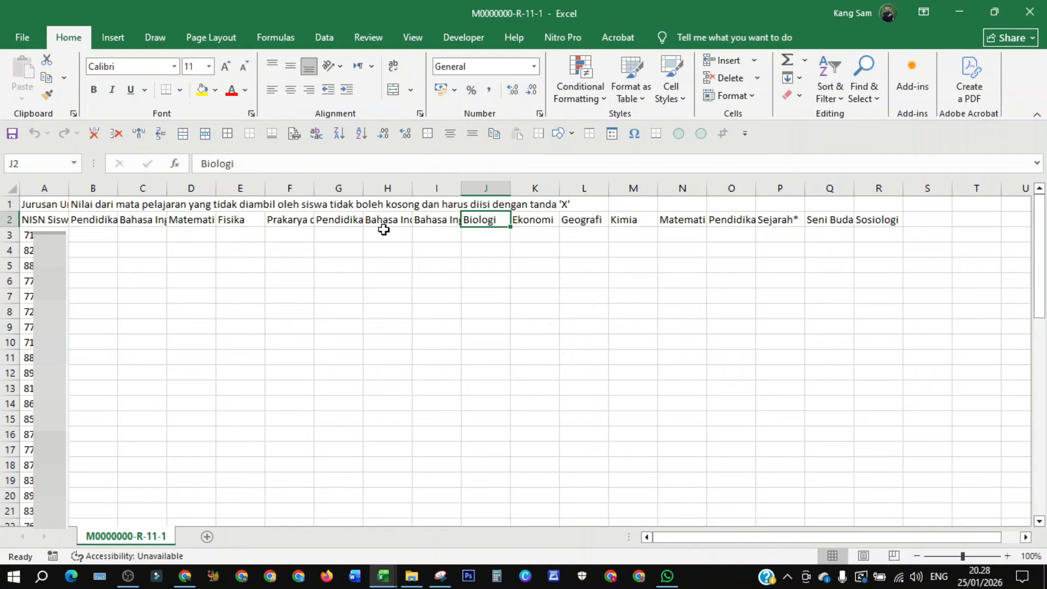
pyautogui.click(143, 221)
pyautogui.click(92, 222)
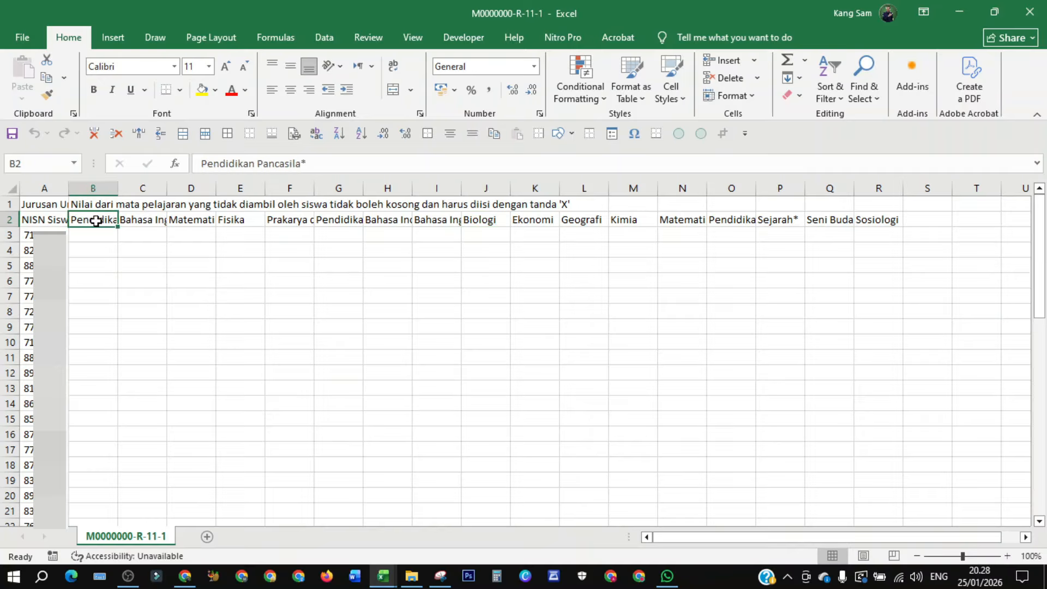
pyautogui.click(130, 220)
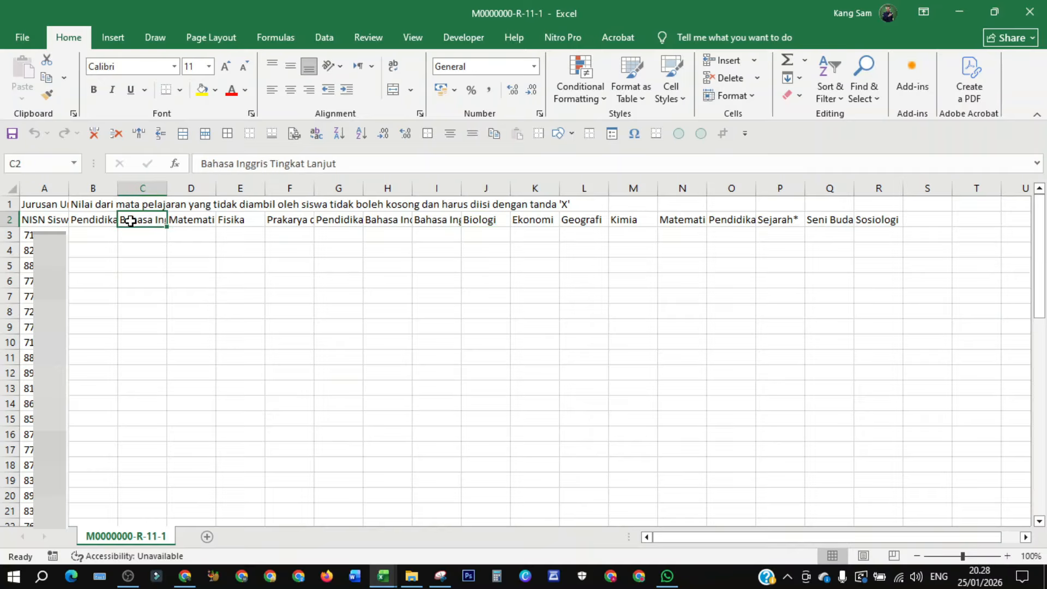
pyautogui.click(193, 225)
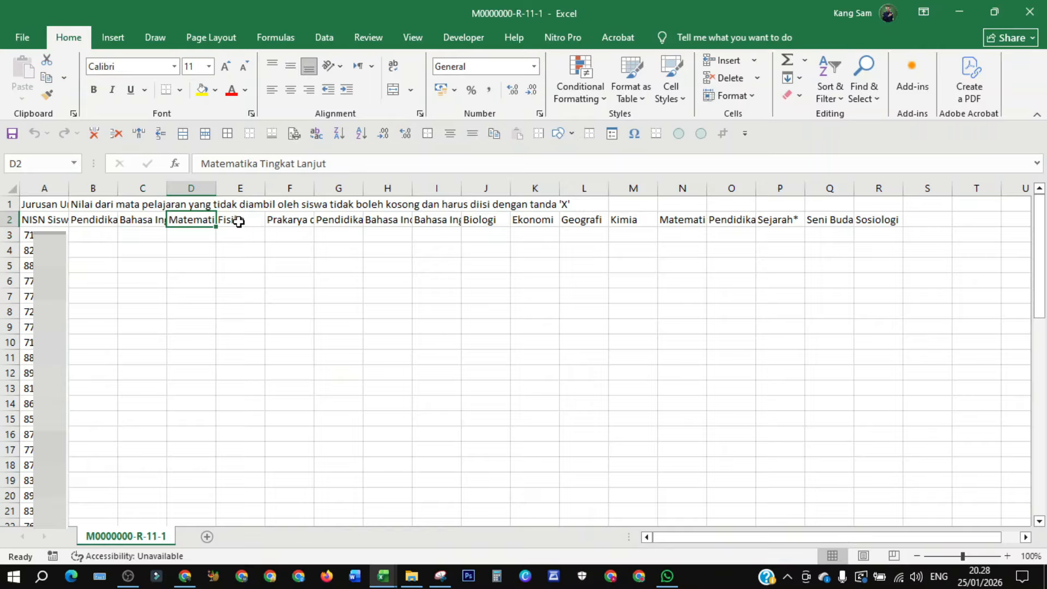
pyautogui.click(236, 219)
pyautogui.click(350, 222)
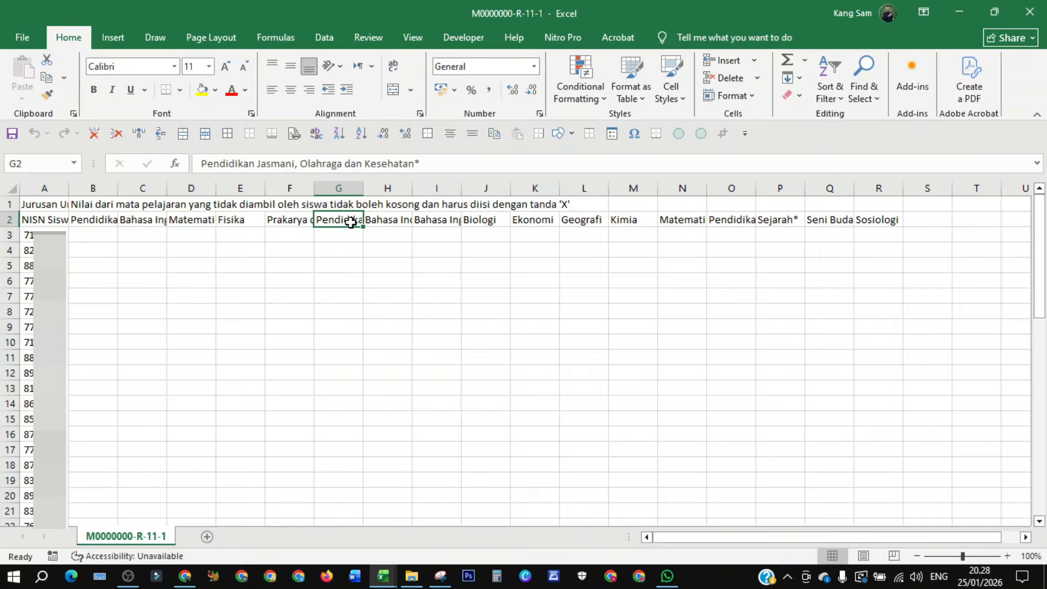
pyautogui.click(392, 222)
pyautogui.click(426, 219)
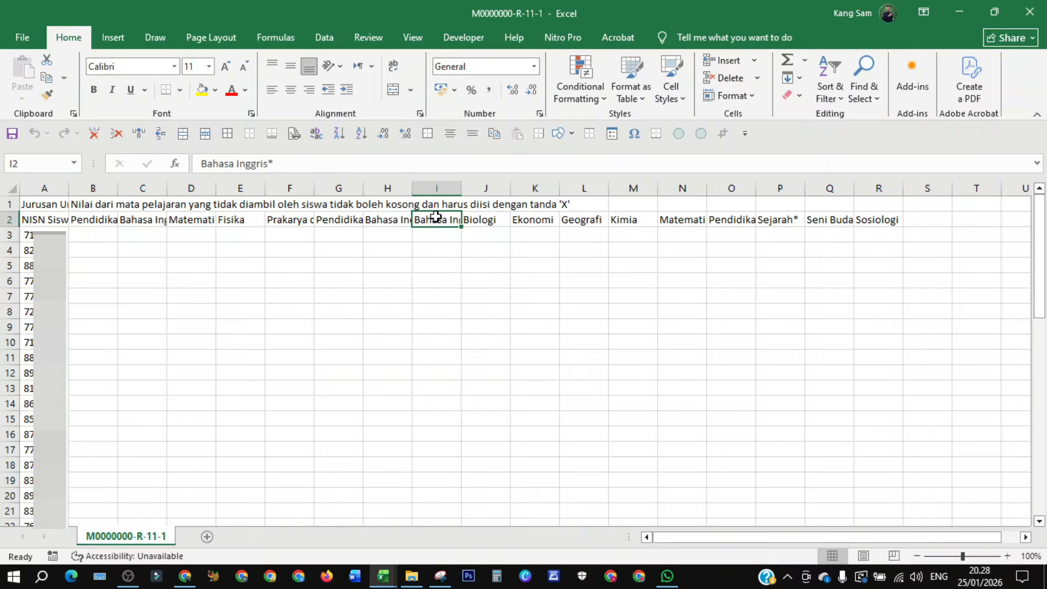
pyautogui.click(473, 219)
pyautogui.click(524, 218)
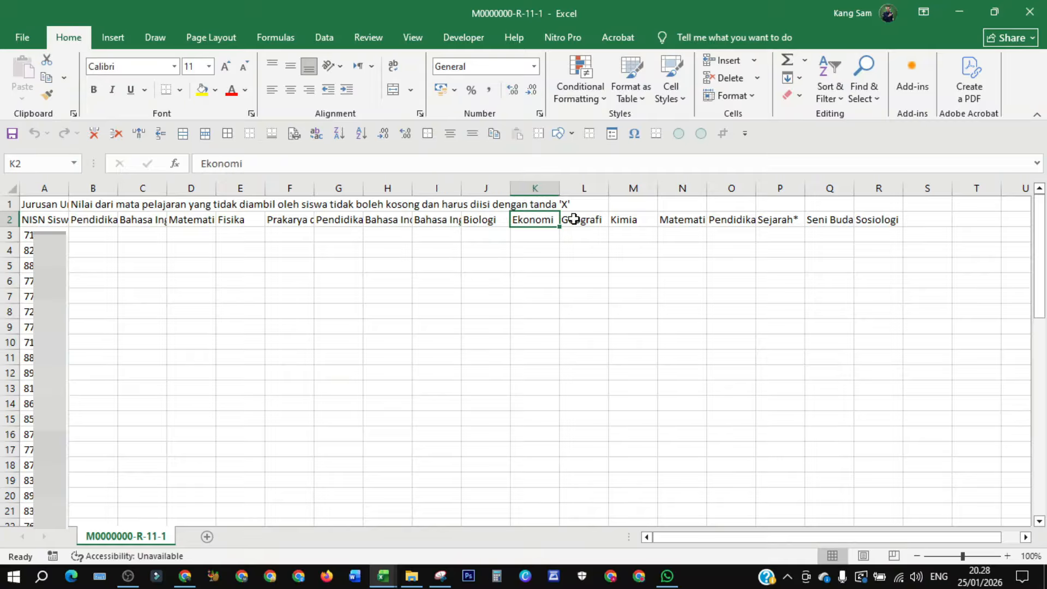
pyautogui.click(577, 220)
pyautogui.click(633, 223)
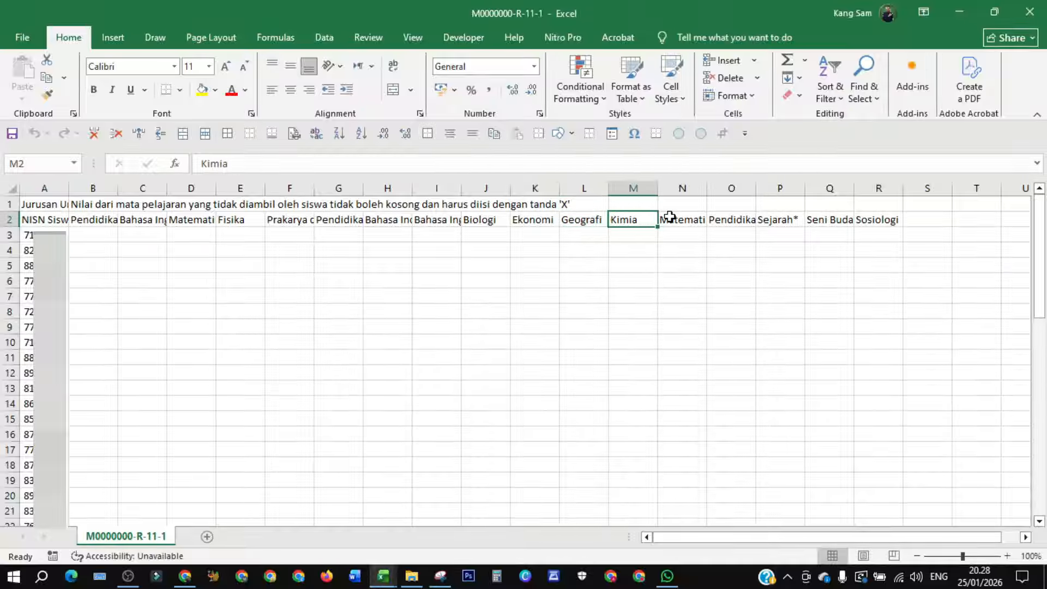
pyautogui.click(880, 218)
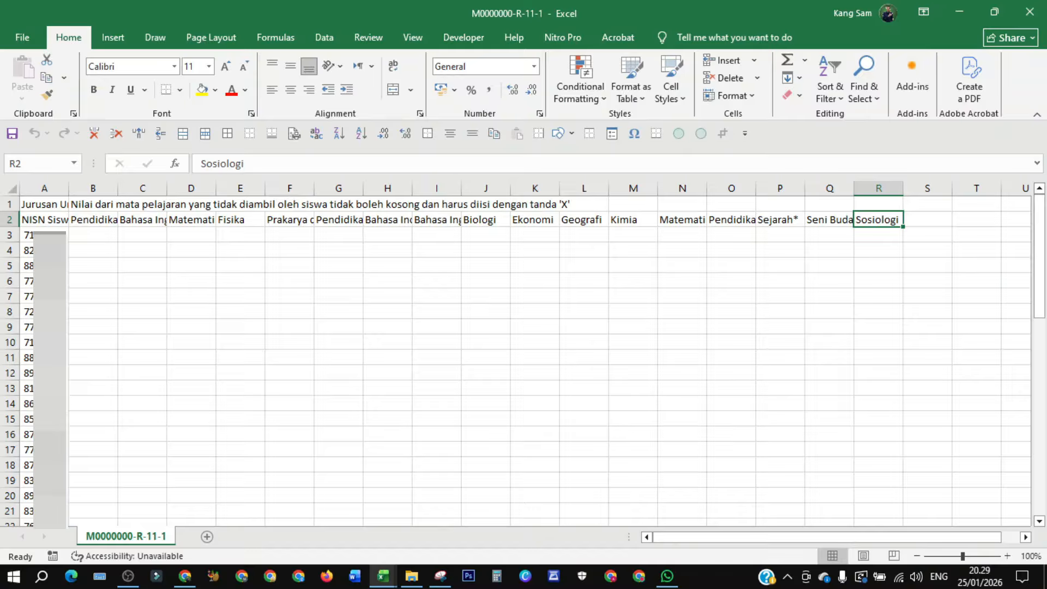
# - Autofit the column widths of the subject headers in row 2
pyautogui.click(96, 220)
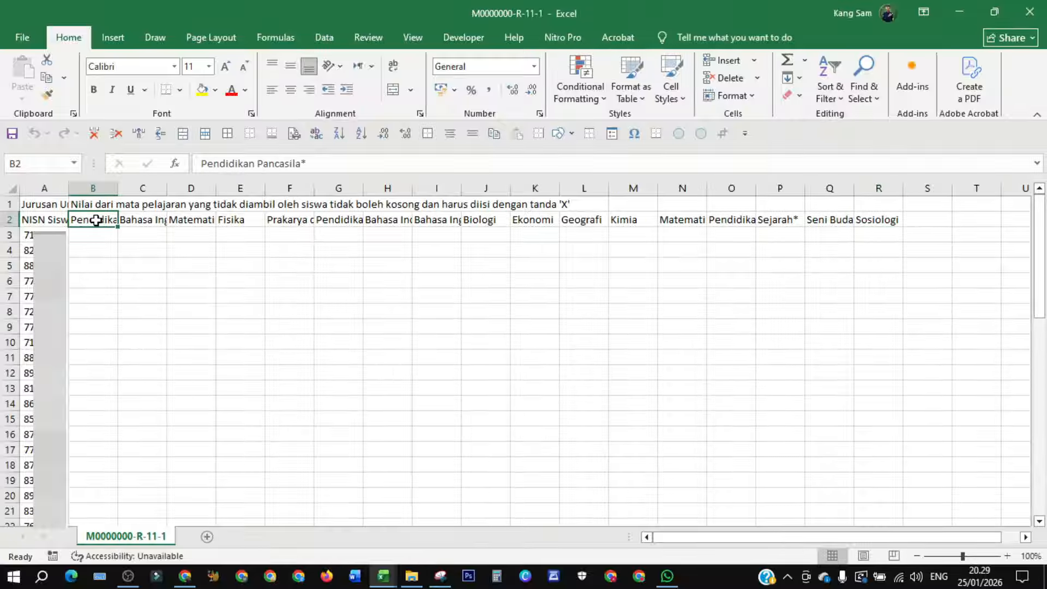
pyautogui.moveTo(92, 219); pyautogui.dragTo(860, 221)
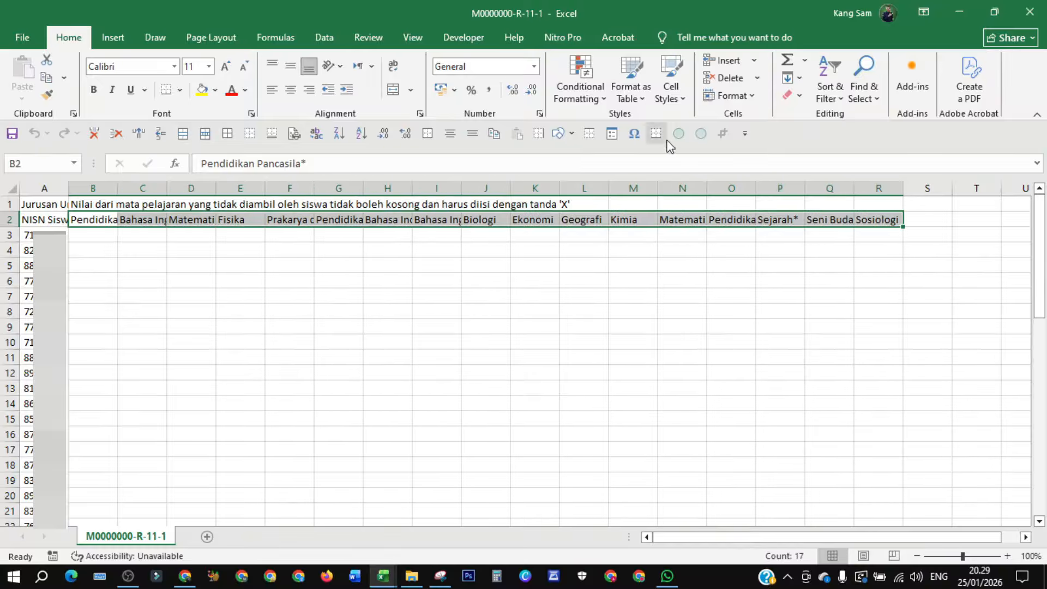
pyautogui.click(700, 133)
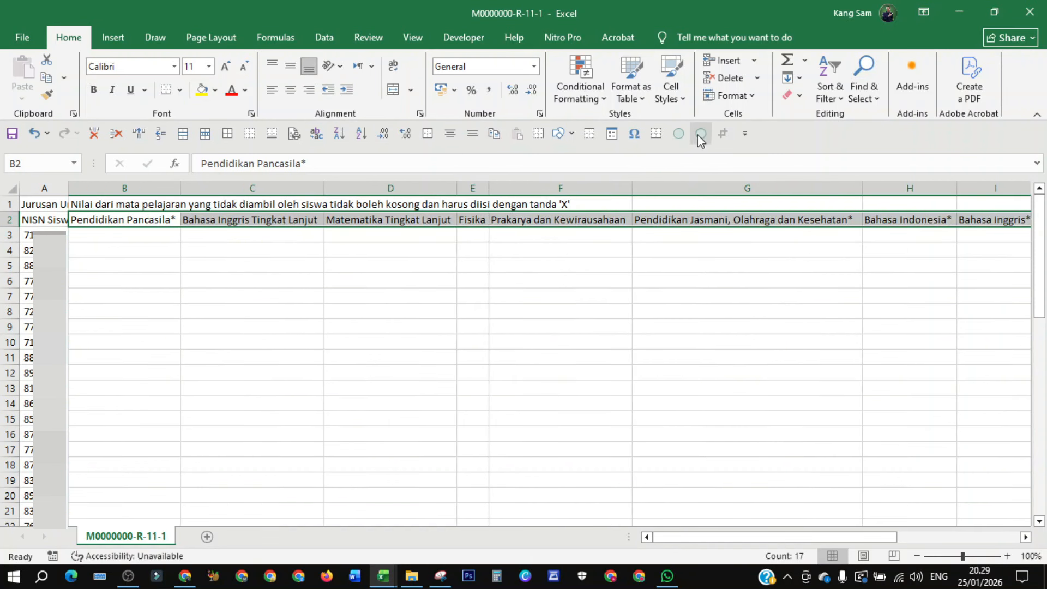
# - Enter 80 as the first student's grade in row 3 for Pendidikan Pancasila through Pendidikan Jasmani, Olahraga dan Kesehatan
pyautogui.click(198, 267)
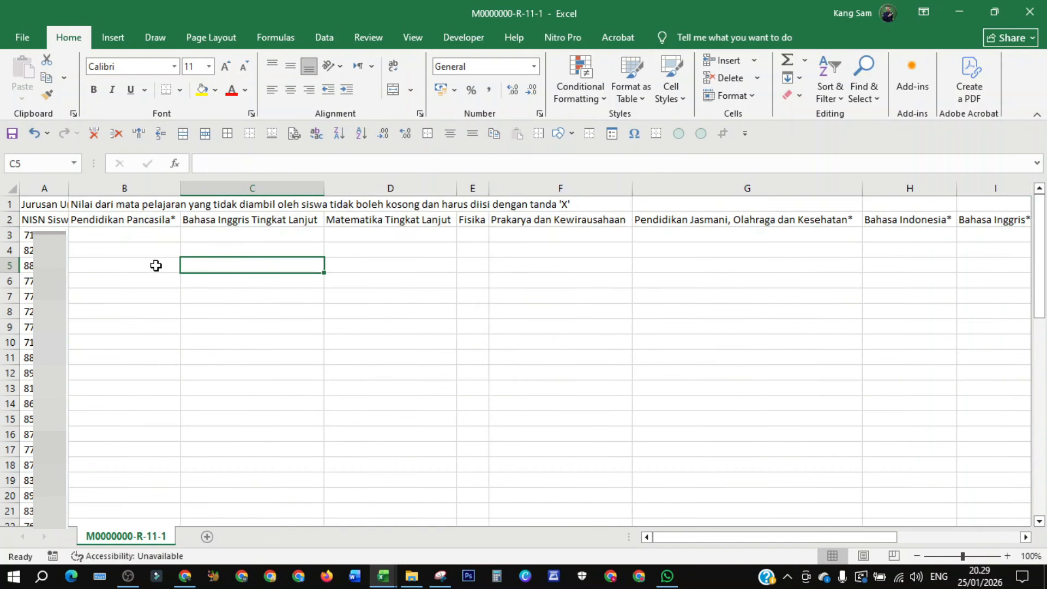
pyautogui.click(125, 235)
pyautogui.click(246, 235)
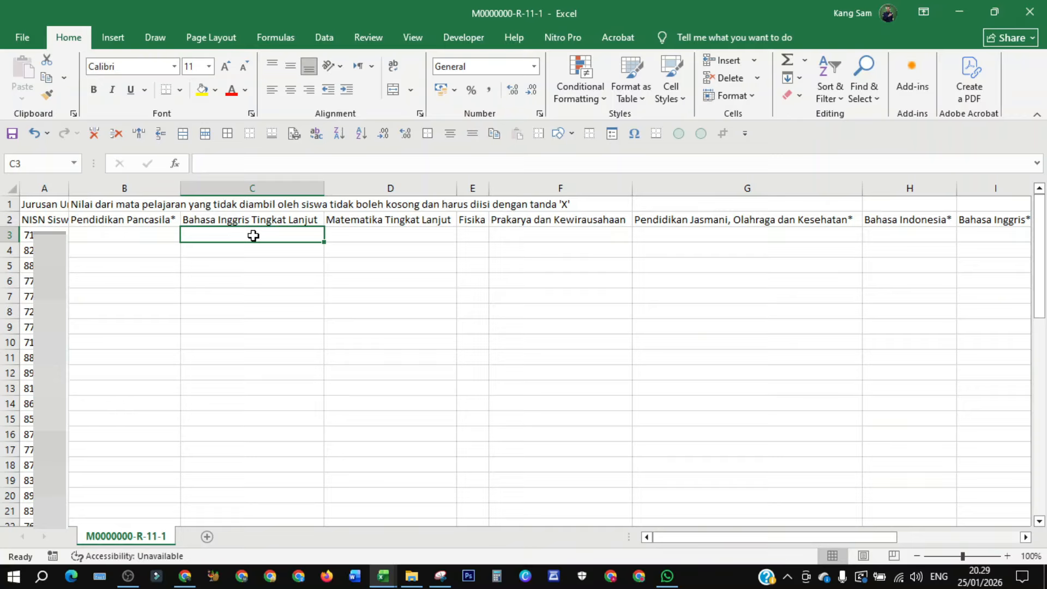
pyautogui.click(137, 239)
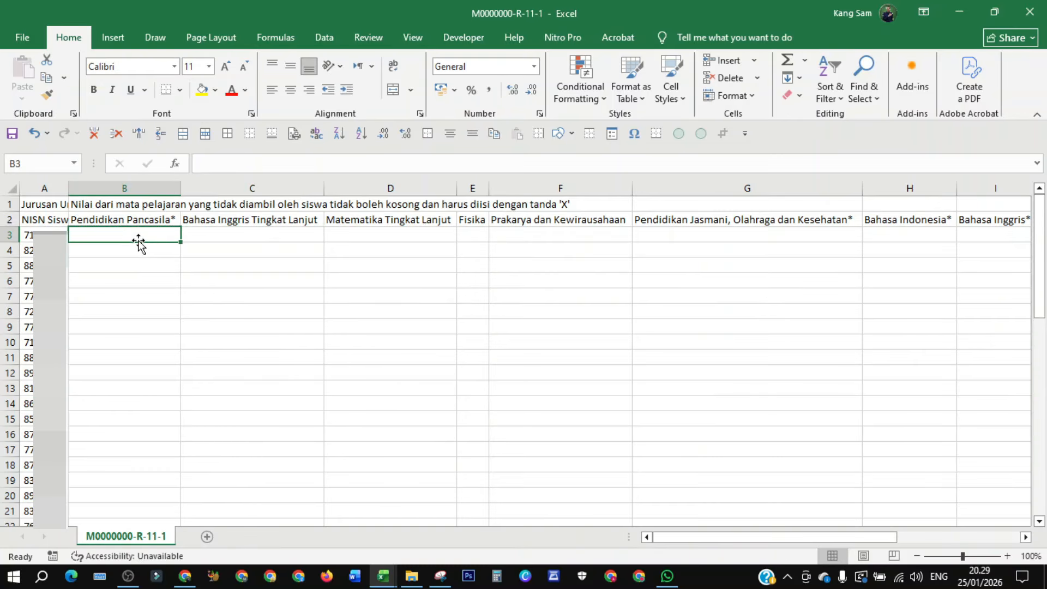
pyautogui.write('80')
pyautogui.click(216, 233)
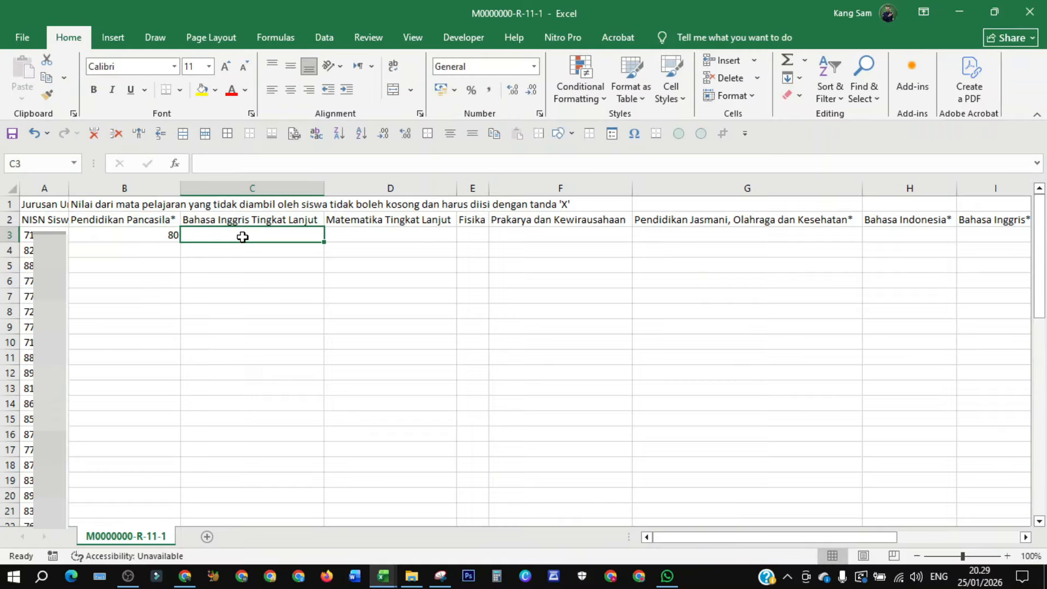
pyautogui.write('80')
pyautogui.click(362, 235)
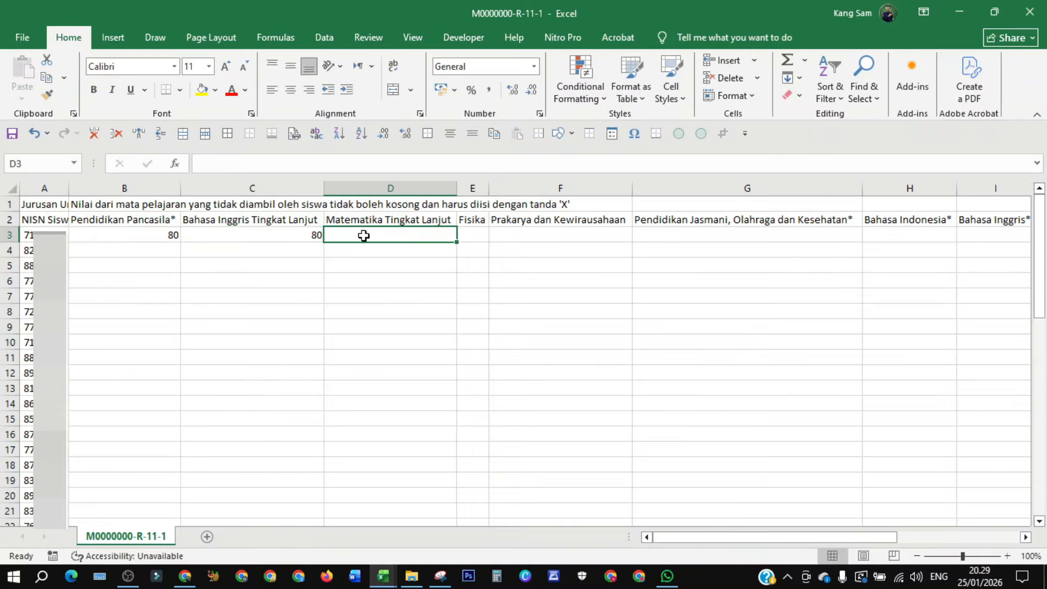
pyautogui.write('80')
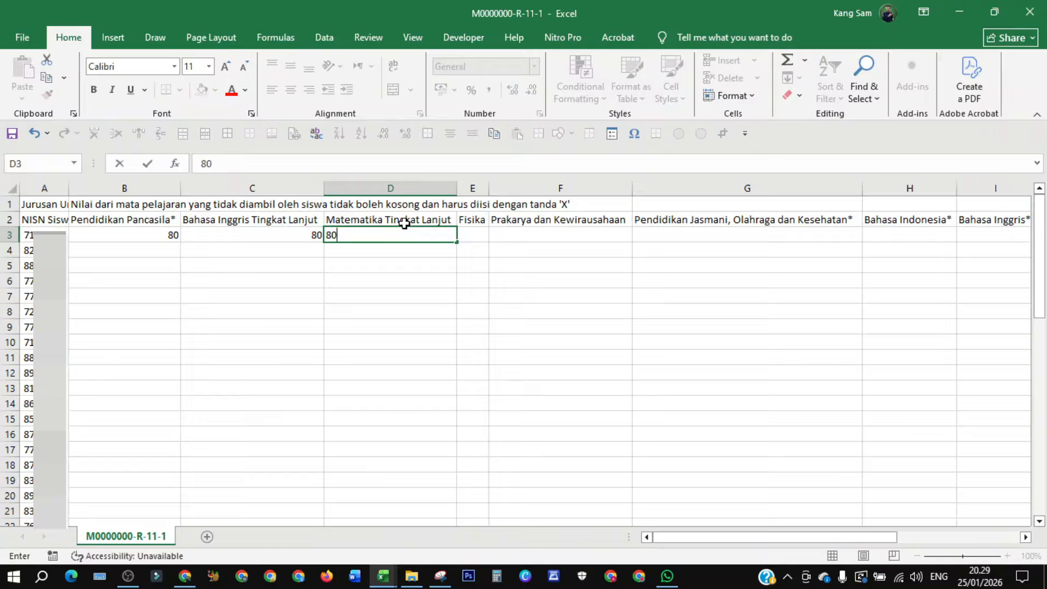
pyautogui.click(473, 235)
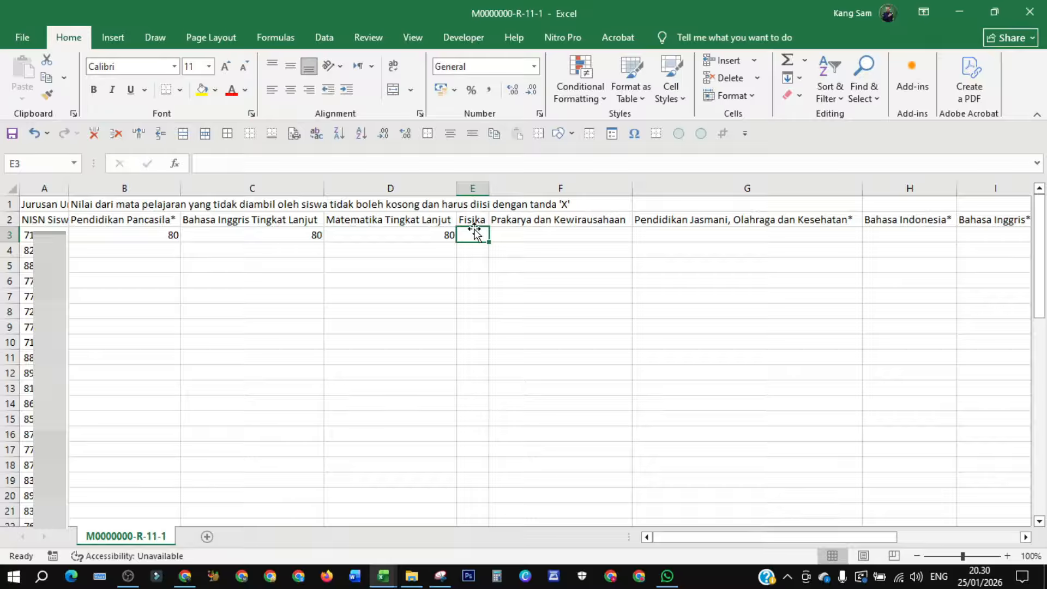
pyautogui.write('80')
pyautogui.click(523, 238)
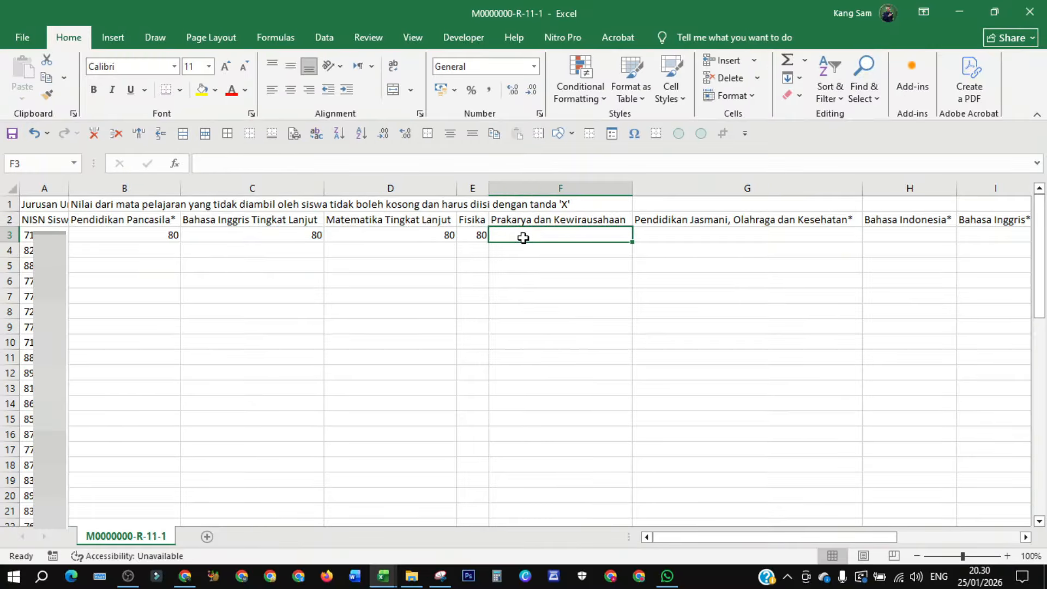
pyautogui.write('80')
pyautogui.click(654, 235)
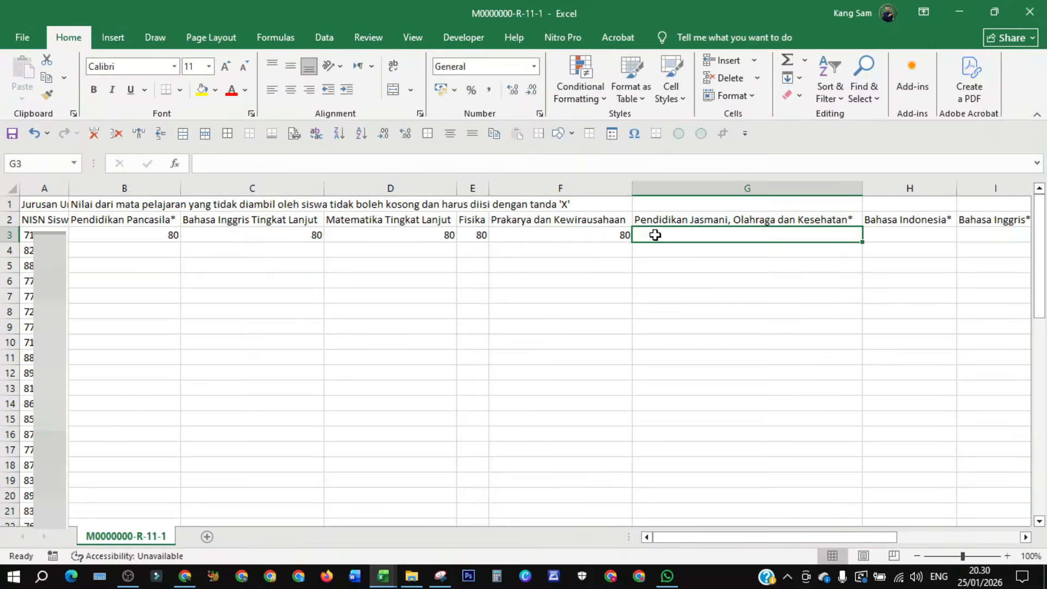
pyautogui.write('80')
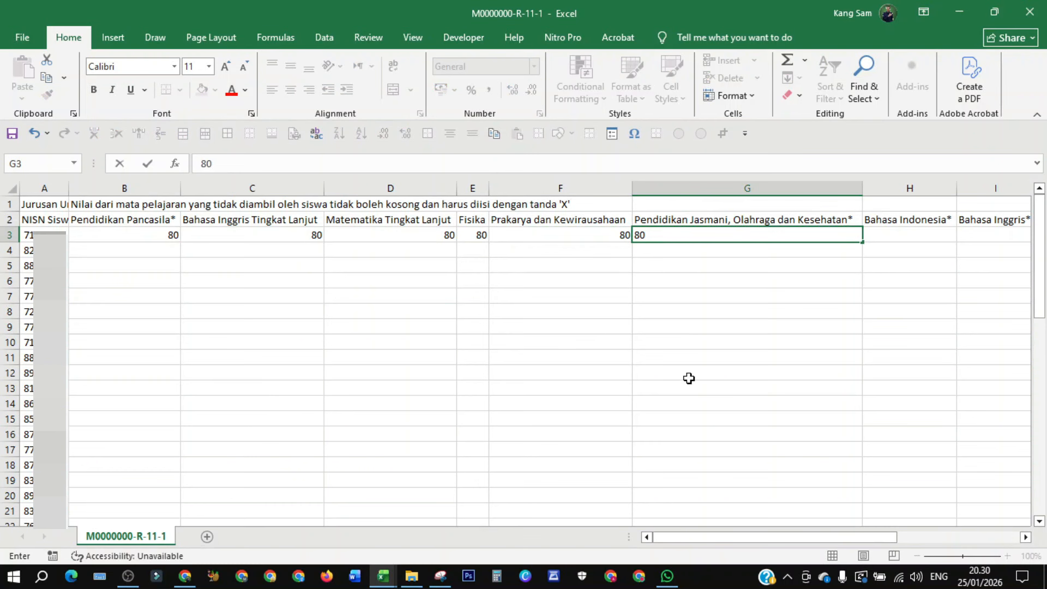
pyautogui.write('80')
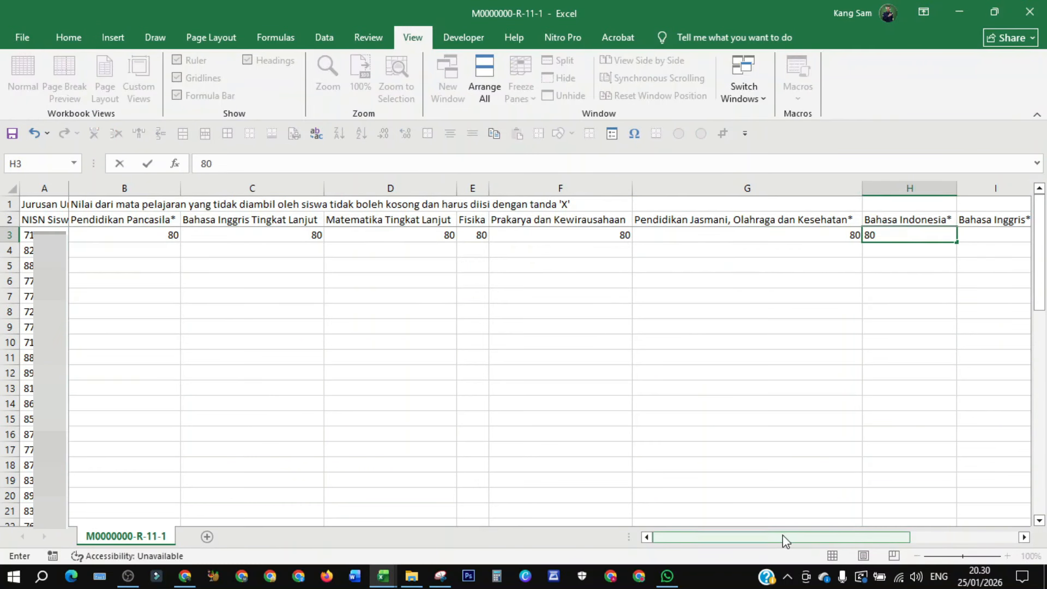
# - Enter 80 for the first student's Bahasa Indonesia and Bahasa Inggris grades
pyautogui.moveTo(783, 535); pyautogui.dragTo(885, 518)
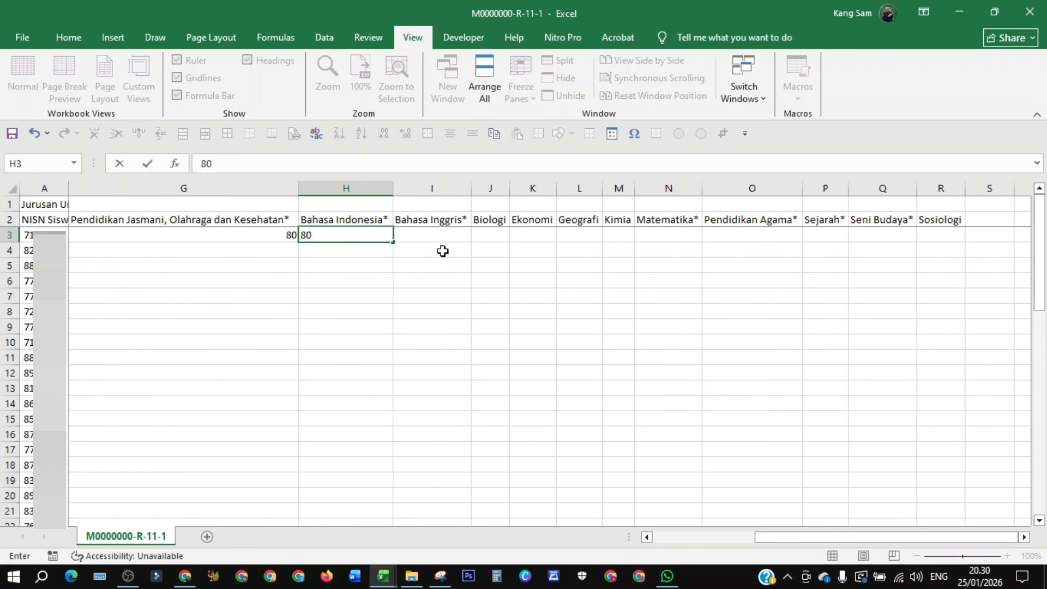
pyautogui.click(431, 236)
pyautogui.write('80')
pyautogui.click(486, 235)
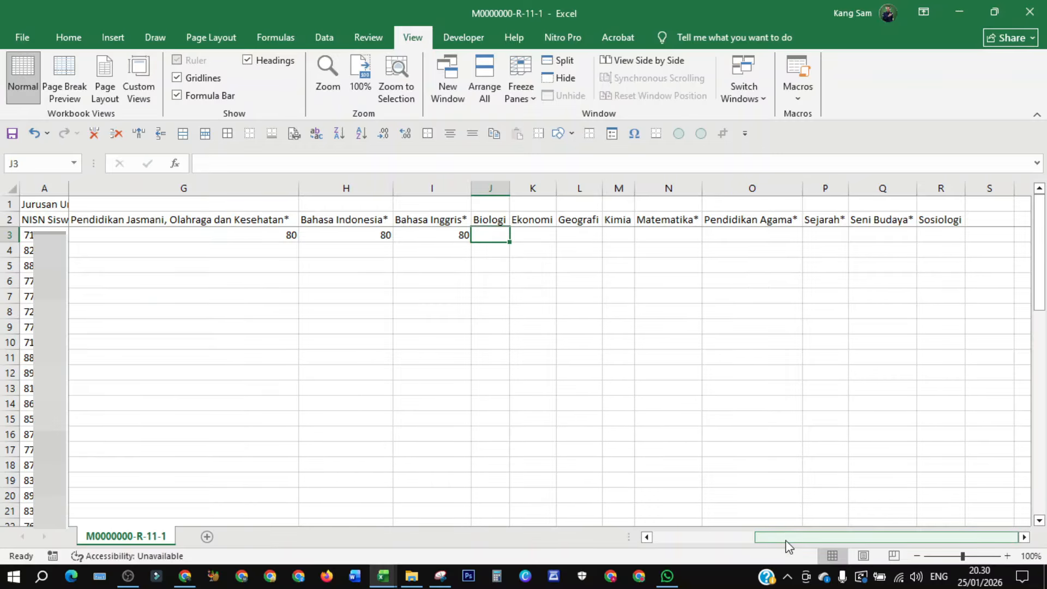
# - Copy the 'X' mark from the instruction note in row 1 and clear the stray X in cell G5
pyautogui.moveTo(787, 537); pyautogui.dragTo(621, 535)
pyautogui.click(562, 203)
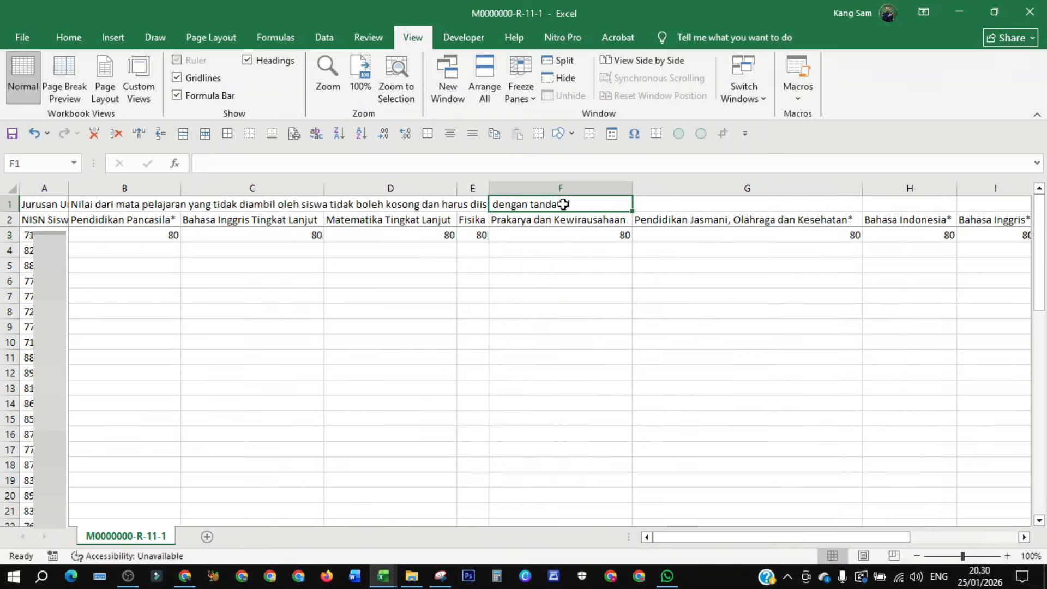
pyautogui.click(33, 205)
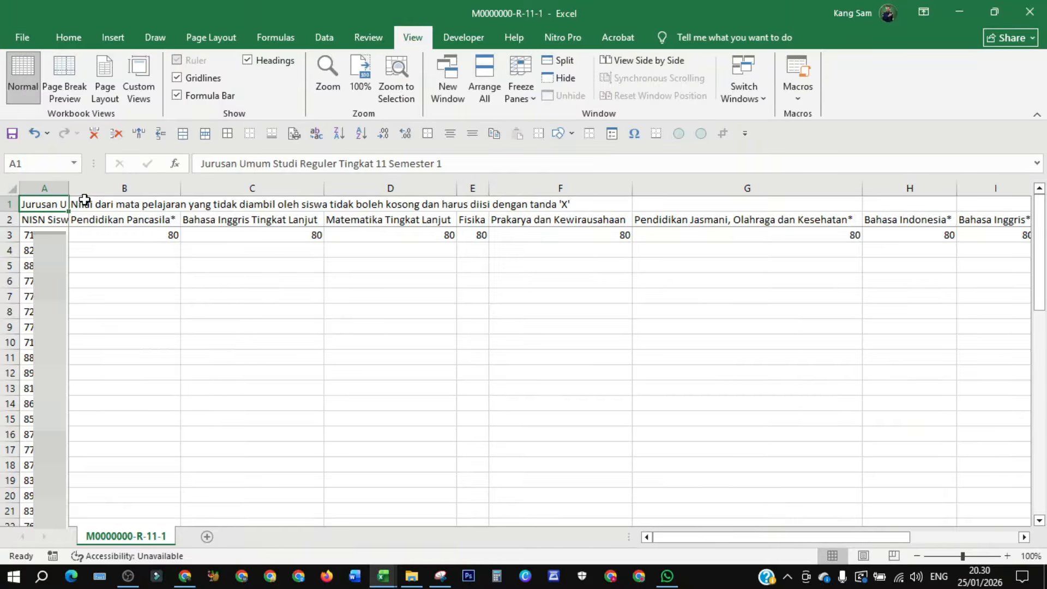
pyautogui.click(80, 201)
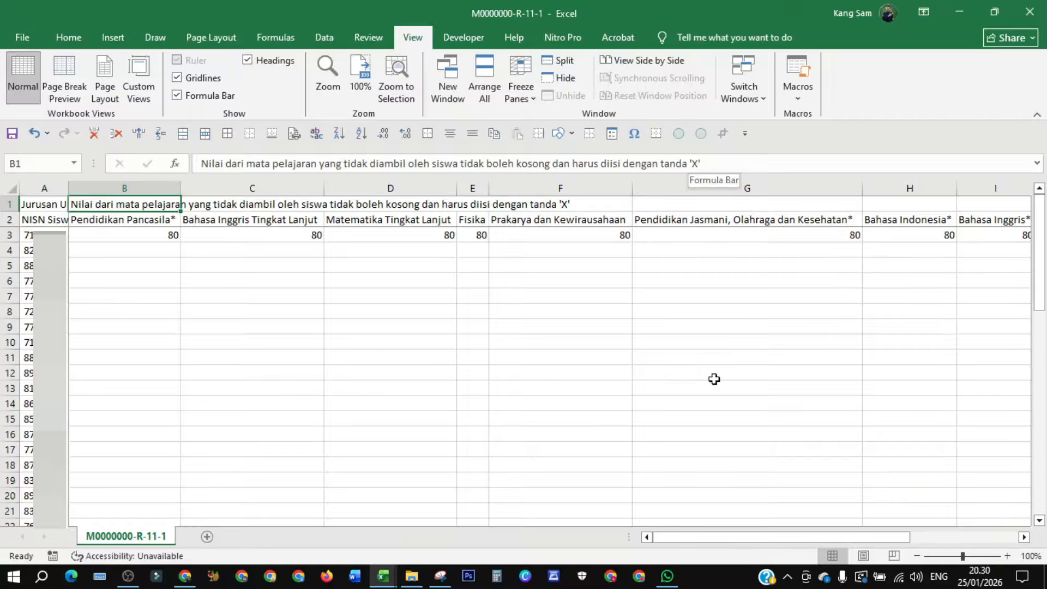
pyautogui.click(697, 163)
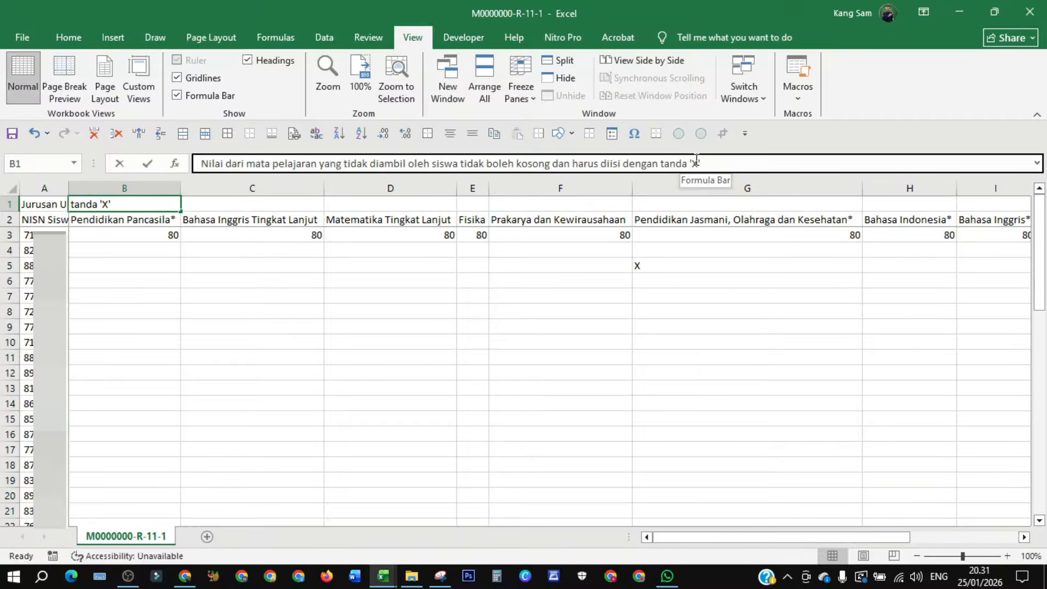
pyautogui.click(697, 163)
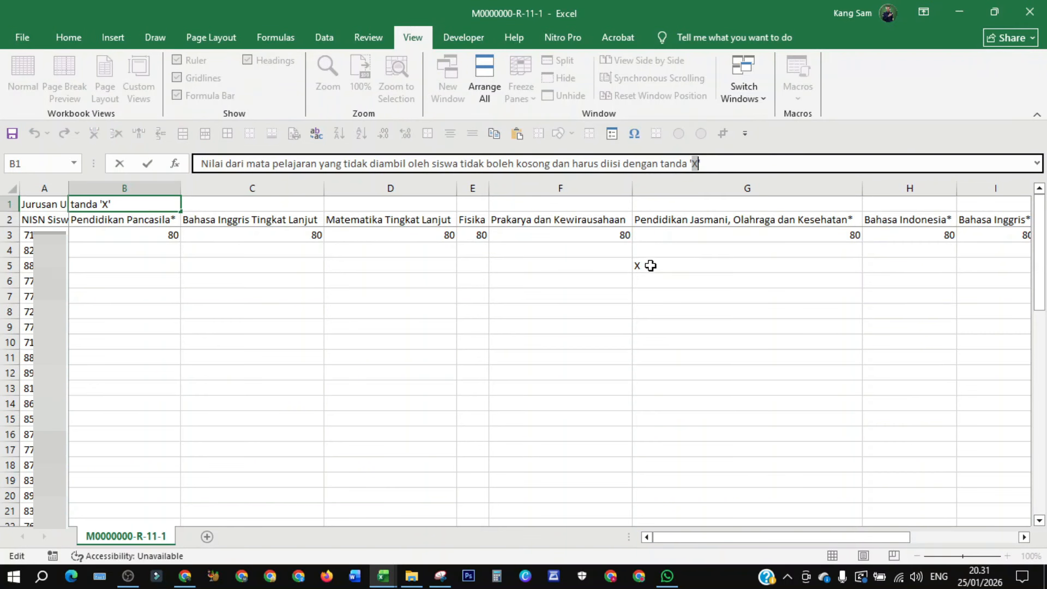
pyautogui.press('Return')
pyautogui.click(641, 260)
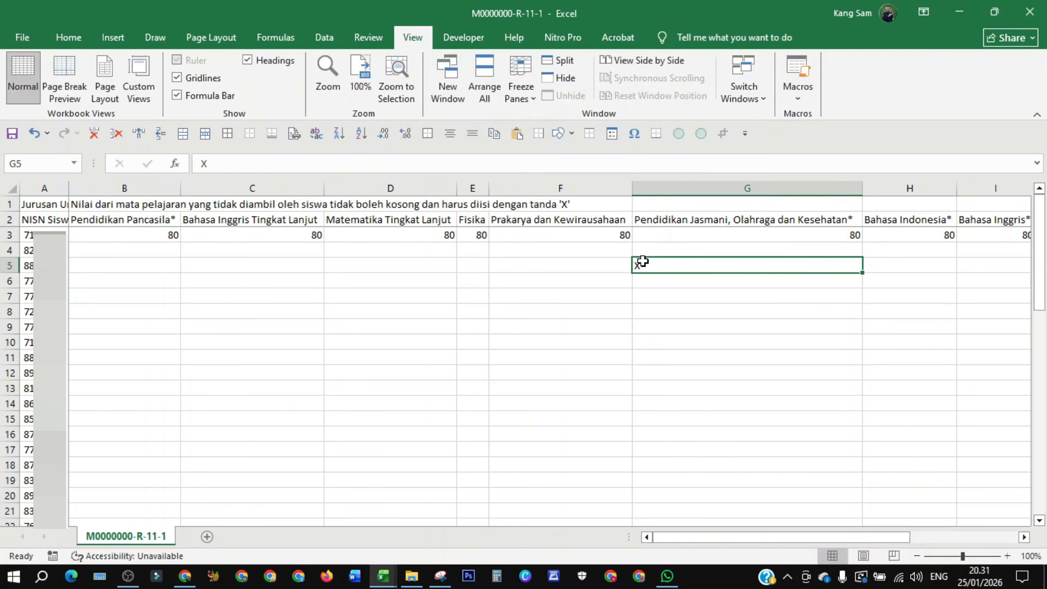
pyautogui.press('Delete')
# - Paste the X mark into the first student's Biologi, Ekonomi and Geografi cells as untaken subjects
pyautogui.moveTo(699, 537); pyautogui.dragTo(812, 516)
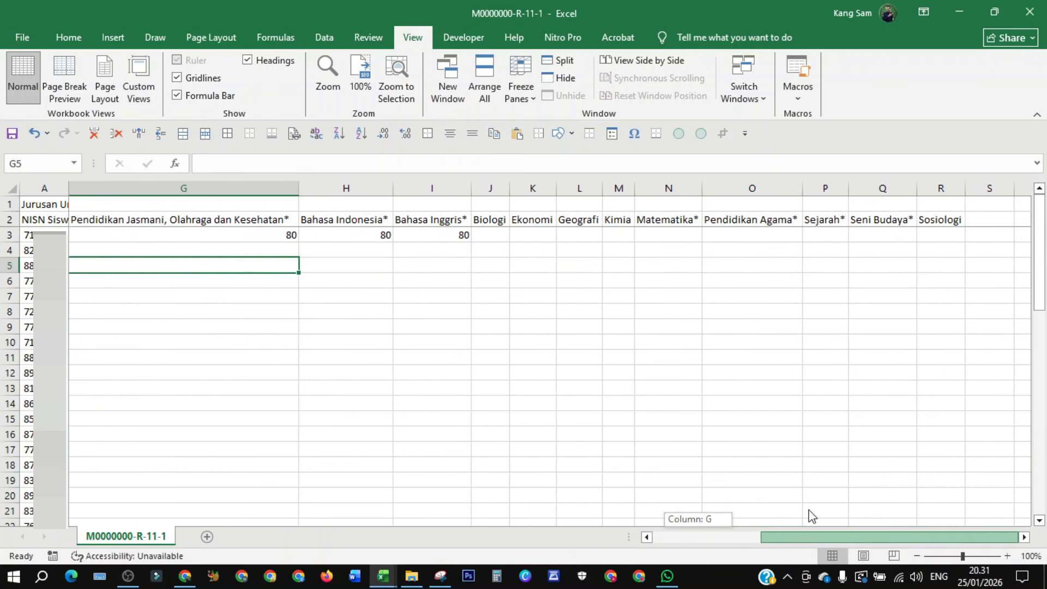
pyautogui.click(494, 233)
pyautogui.write('X')
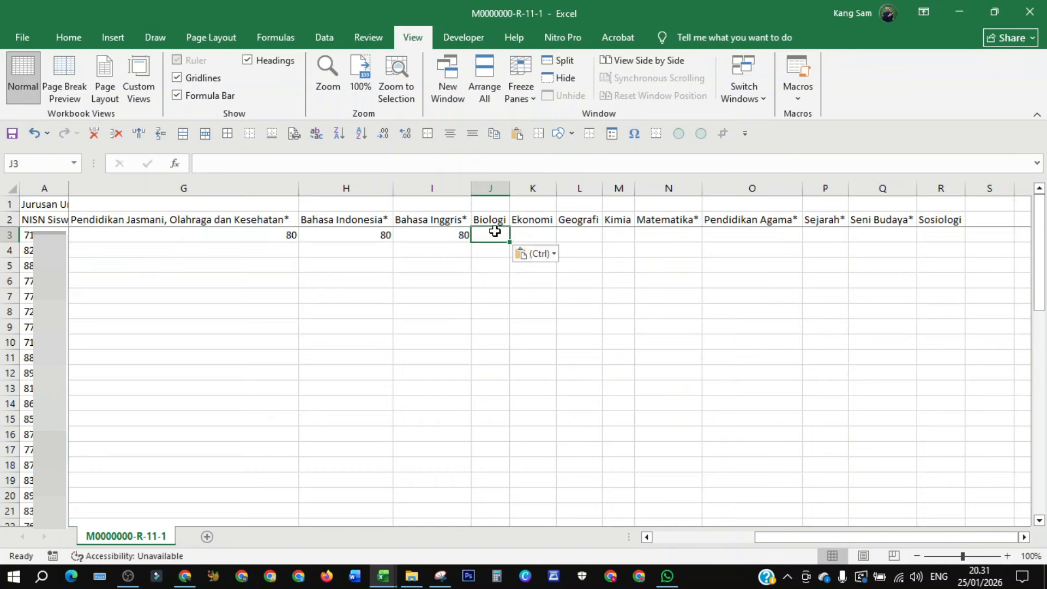
pyautogui.click(533, 234)
pyautogui.write('X')
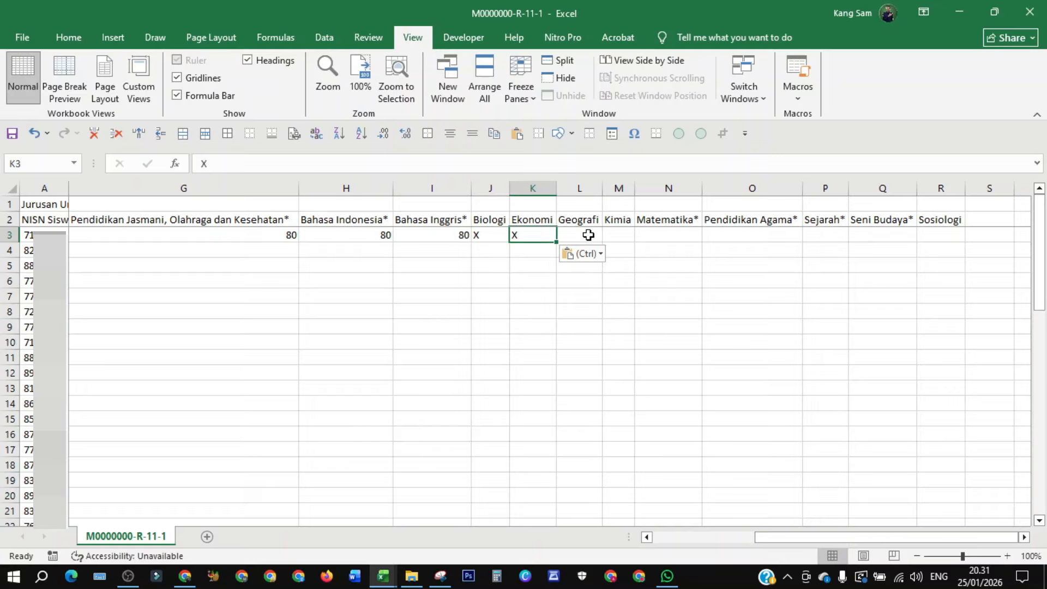
pyautogui.click(580, 234)
pyautogui.write('X')
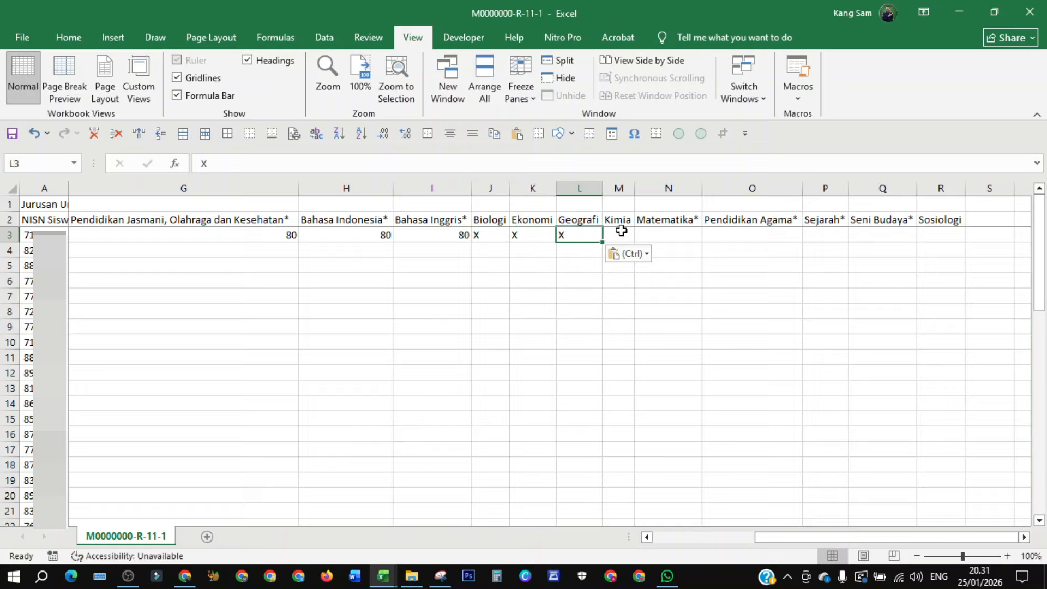
# - Enter 80 for the first student's Kimia, Matematika, Pendidikan Agama, Sejarah and Seni Budaya grades
pyautogui.click(621, 231)
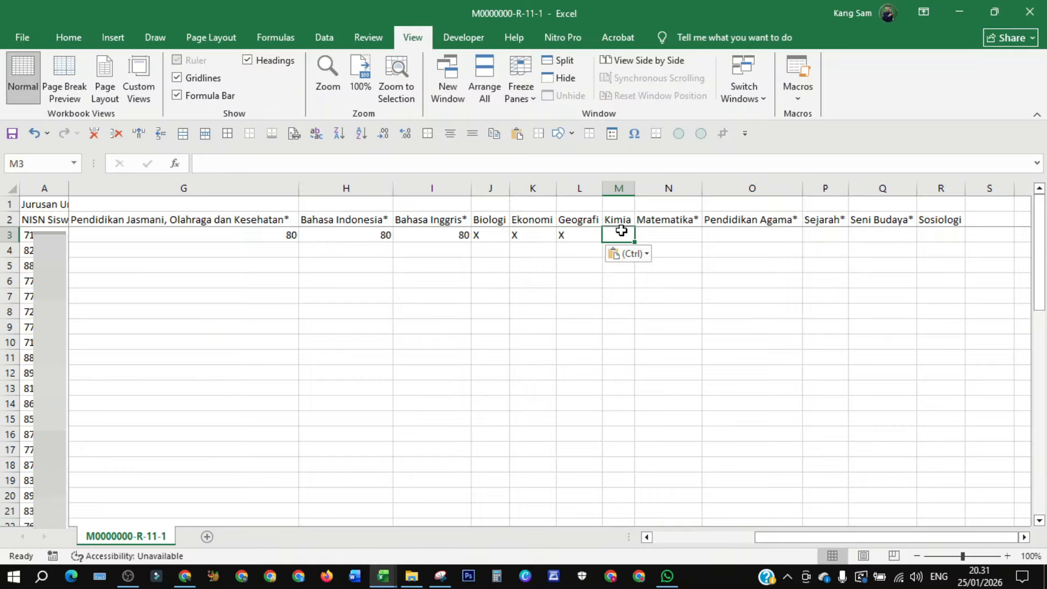
pyautogui.write('80')
pyautogui.click(657, 230)
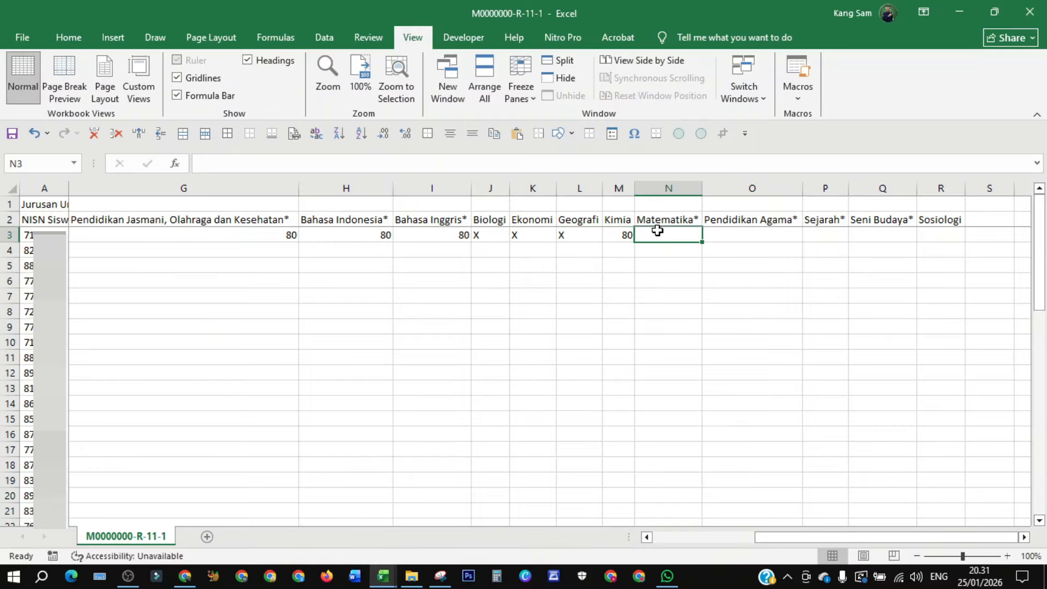
pyautogui.write('80')
pyautogui.click(721, 233)
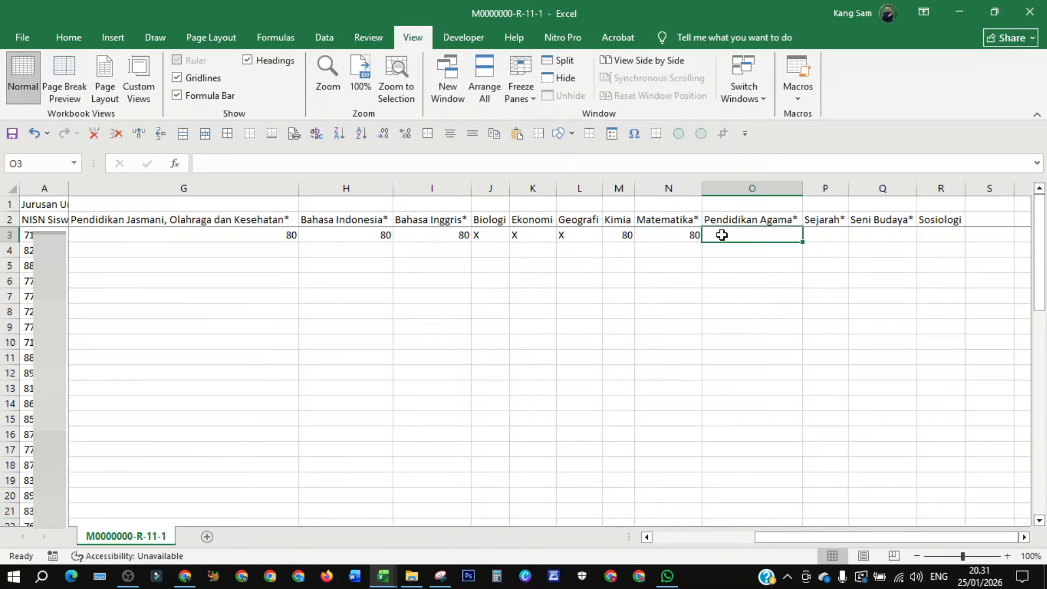
pyautogui.write('80')
pyautogui.click(815, 234)
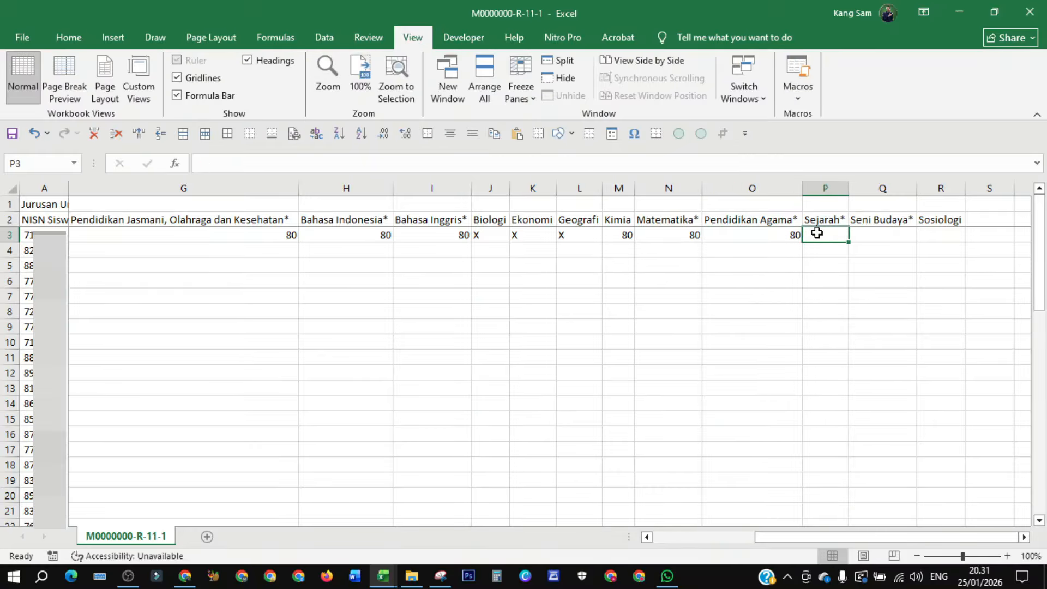
pyautogui.write('80')
pyautogui.click(869, 236)
pyautogui.write('80')
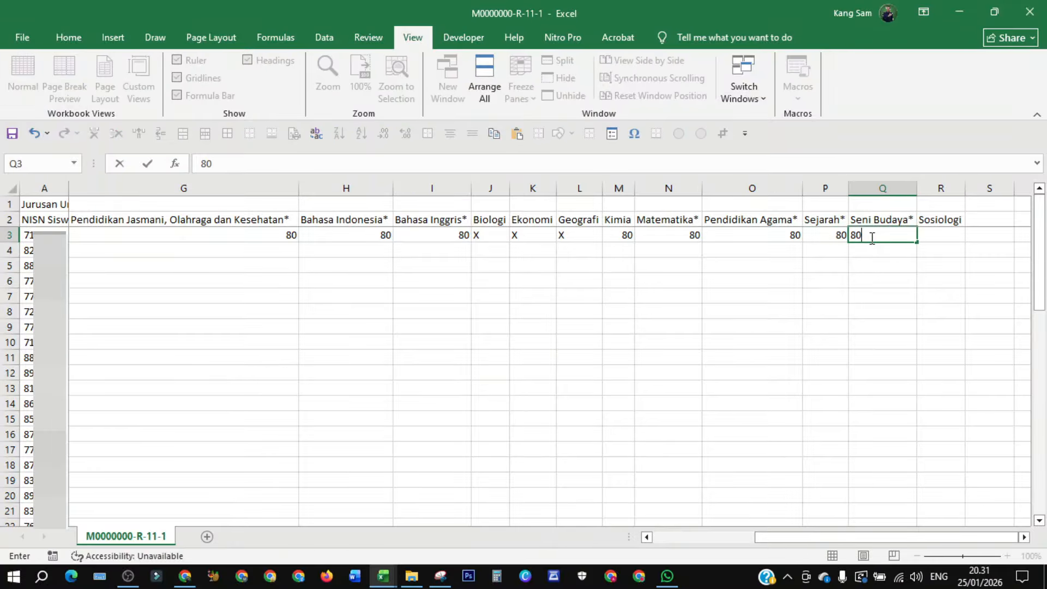
# - Paste the X mark into the first student's Sosiologi cell
pyautogui.click(944, 237)
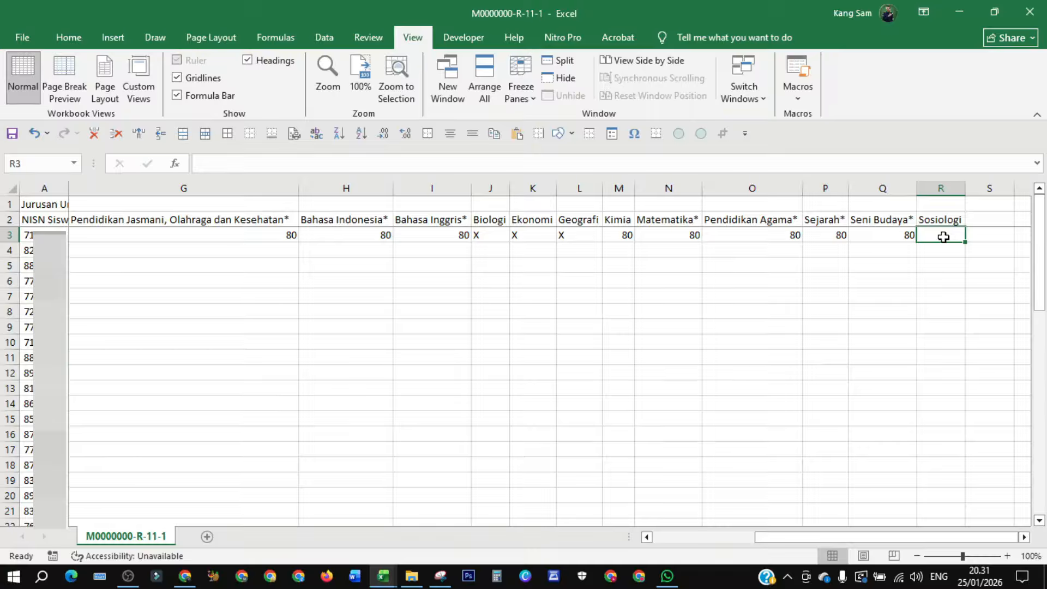
pyautogui.write('X')
pyautogui.click(927, 264)
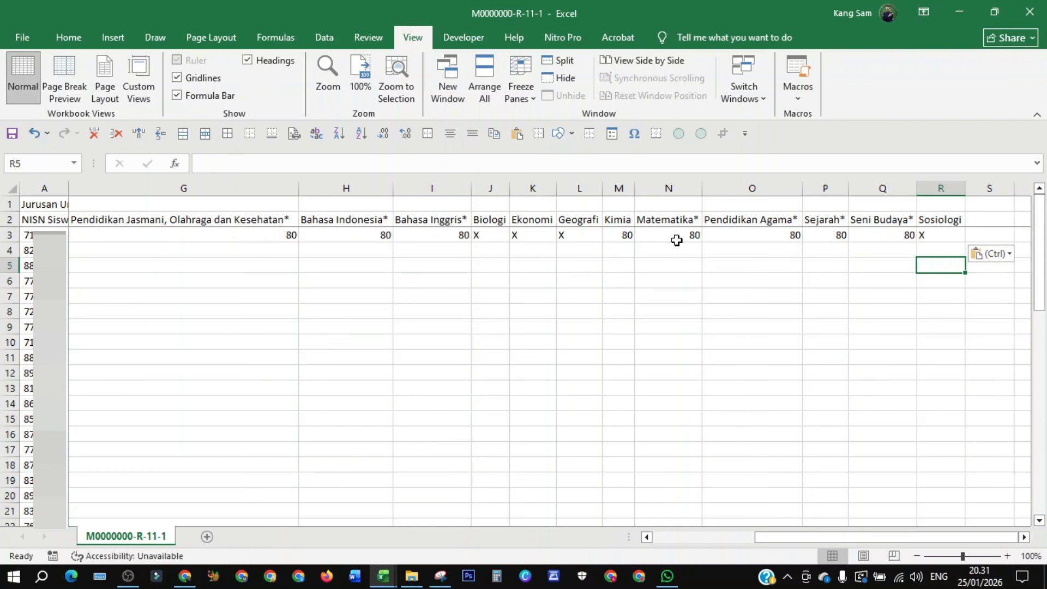
pyautogui.moveTo(846, 542); pyautogui.dragTo(853, 542)
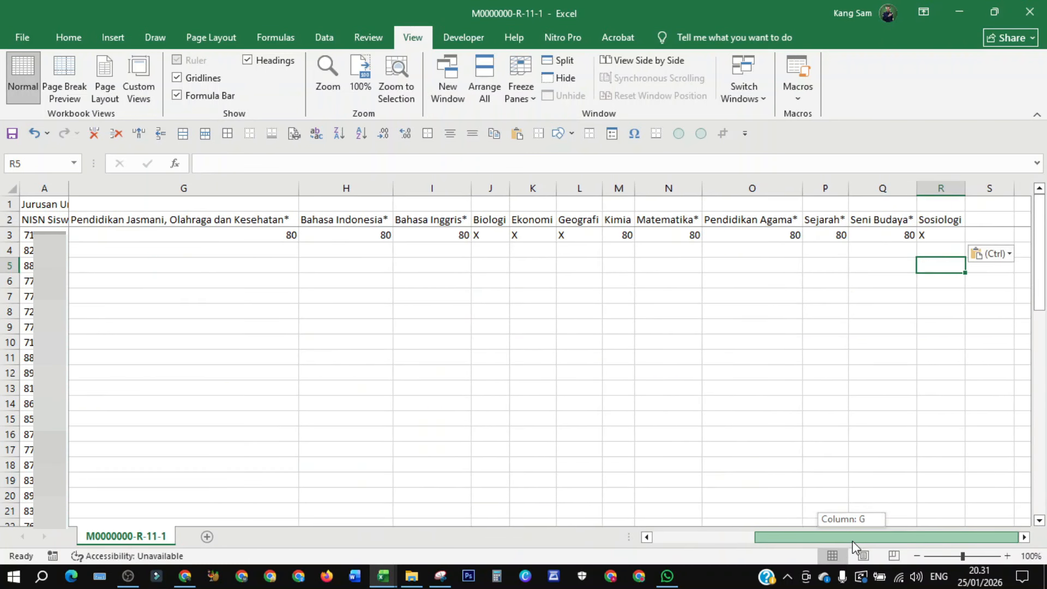
pyautogui.moveTo(852, 541); pyautogui.dragTo(671, 537)
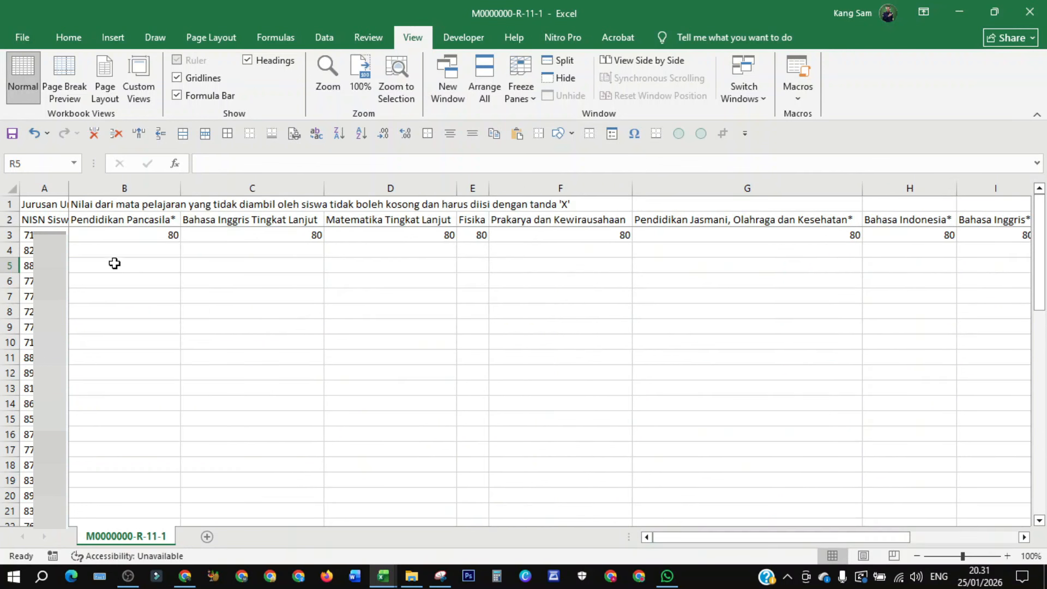